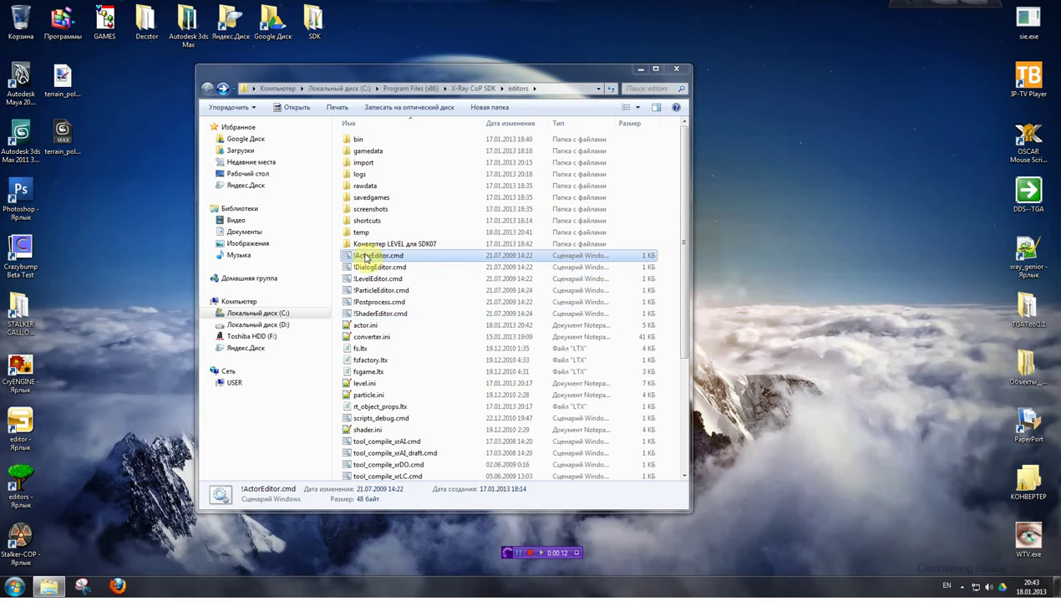
# Launch the Level Editor from !LevelEditor.cmd and preview the terrain_neu_pole object of the neu folder in the Object Library
pyautogui.doubleClick(380, 280)
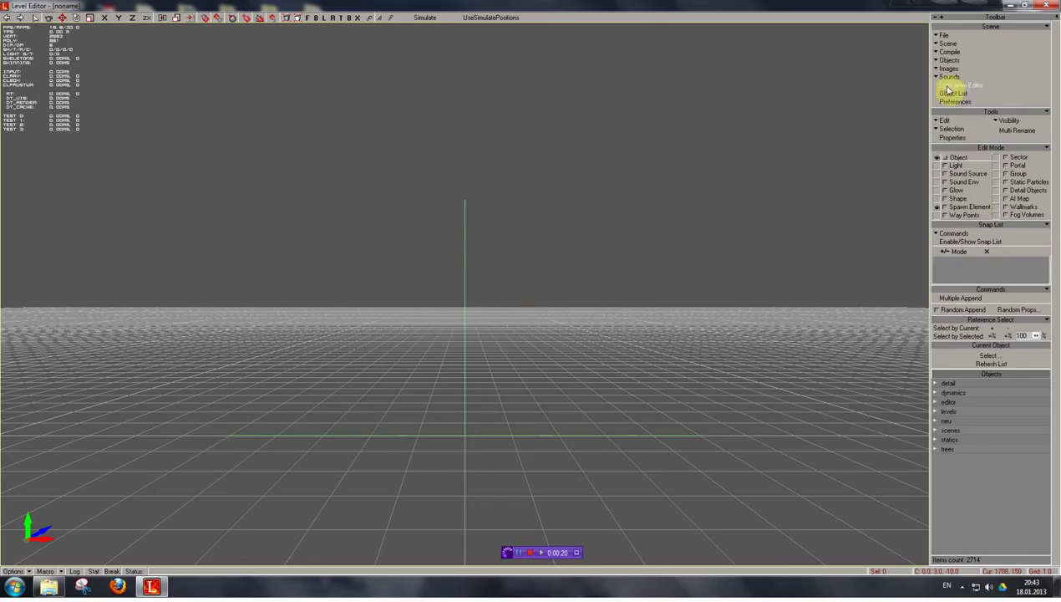
pyautogui.click(942, 61)
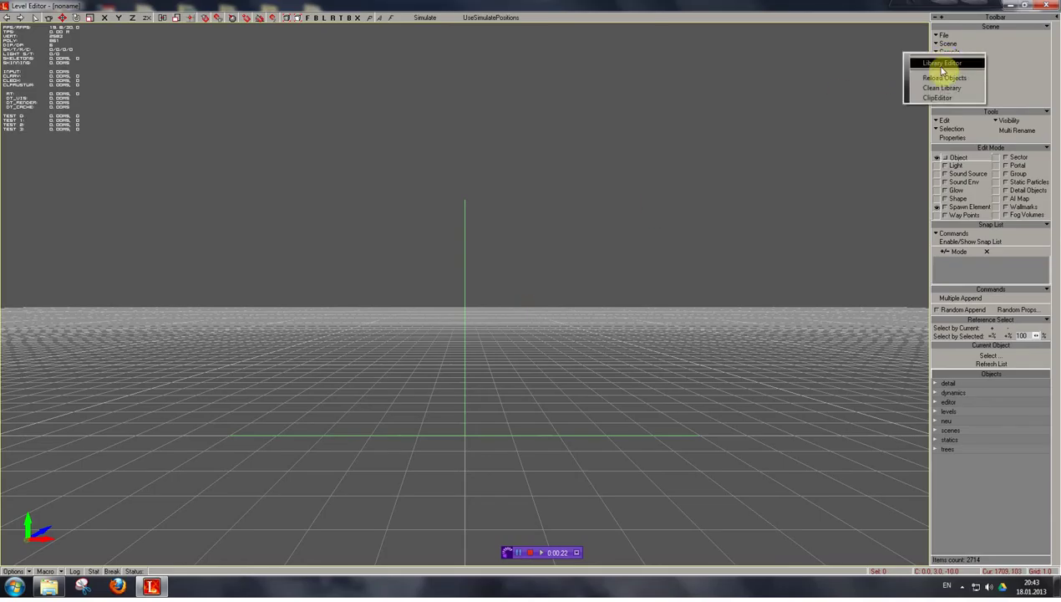
pyautogui.click(939, 65)
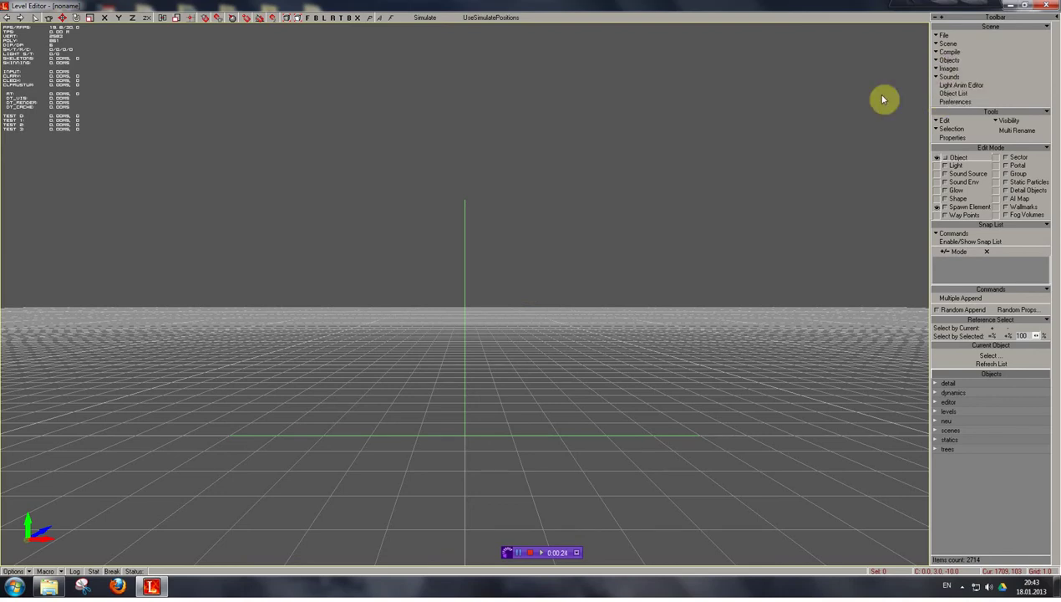
pyautogui.click(521, 288)
pyautogui.click(549, 316)
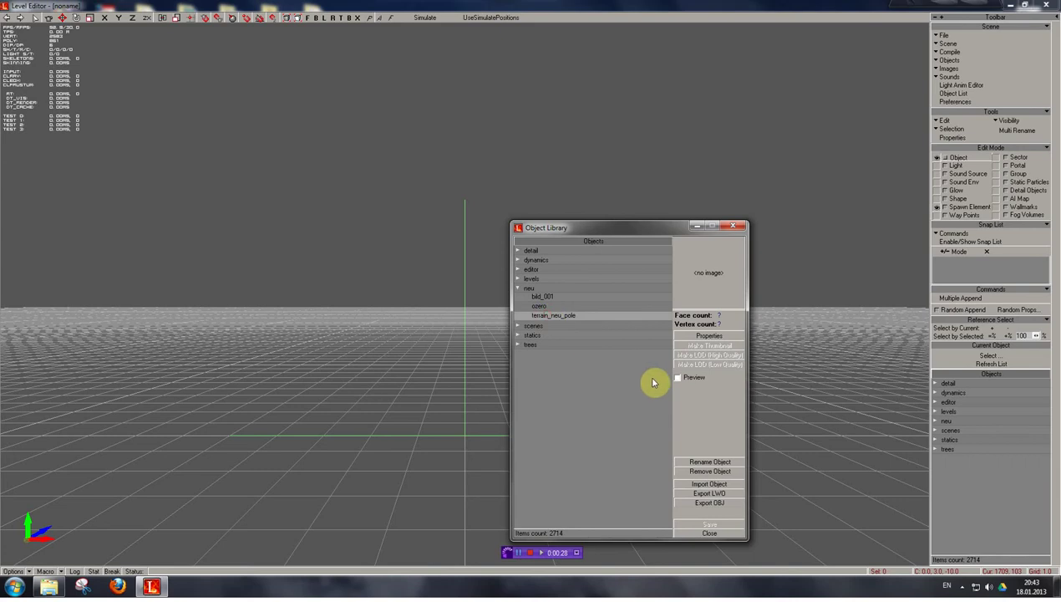
pyautogui.click(677, 377)
pyautogui.moveTo(636, 228); pyautogui.dragTo(944, 234)
# Examine the previewed terrain's grass, roads and settlement area from several viewpoints, and close the Object Library
pyautogui.keyDown('shift'); pyautogui.moveTo(663, 384); pyautogui.dragTo(526, 347, button='right'); pyautogui.keyUp('shift')
pyautogui.keyDown('shift'); pyautogui.moveTo(662, 377); pyautogui.dragTo(710, 334, button='right'); pyautogui.keyUp('shift')
pyautogui.keyDown('shift'); pyautogui.moveTo(530, 326); pyautogui.dragTo(635, 326, button='right'); pyautogui.keyUp('shift')
pyautogui.keyDown('shift'); pyautogui.moveTo(635, 326); pyautogui.dragTo(639, 293); pyautogui.keyUp('shift')
pyautogui.keyDown('shift'); pyautogui.moveTo(639, 292); pyautogui.dragTo(568, 301, button='right'); pyautogui.keyUp('shift')
pyautogui.keyDown('shift'); pyautogui.moveTo(568, 301); pyautogui.dragTo(568, 359); pyautogui.keyUp('shift')
pyautogui.keyDown('shift'); pyautogui.moveTo(568, 359); pyautogui.dragTo(493, 359, button='right'); pyautogui.keyUp('shift')
pyautogui.keyDown('shift'); pyautogui.moveTo(493, 360); pyautogui.dragTo(493, 409); pyautogui.keyUp('shift')
pyautogui.keyDown('shift'); pyautogui.moveTo(493, 409); pyautogui.dragTo(443, 401, button='right'); pyautogui.keyUp('shift')
pyautogui.keyDown('shift'); pyautogui.moveTo(443, 401); pyautogui.dragTo(445, 459); pyautogui.keyUp('shift')
pyautogui.keyDown('shift'); pyautogui.moveTo(444, 460); pyautogui.dragTo(384, 534, button='right'); pyautogui.keyUp('shift')
pyautogui.keyDown('shift'); pyautogui.moveTo(385, 535); pyautogui.dragTo(384, 442); pyautogui.keyUp('shift')
pyautogui.keyDown('shift'); pyautogui.moveTo(384, 443); pyautogui.dragTo(388, 568, button='right'); pyautogui.keyUp('shift')
pyautogui.keyDown('shift'); pyautogui.moveTo(388, 568); pyautogui.dragTo(389, 484); pyautogui.keyUp('shift')
pyautogui.keyDown('shift'); pyautogui.moveTo(604, 410); pyautogui.dragTo(603, 468); pyautogui.keyUp('shift')
pyautogui.keyDown('shift'); pyautogui.moveTo(603, 468); pyautogui.dragTo(614, 455, button='right'); pyautogui.keyUp('shift')
pyautogui.moveTo(614, 455)
pyautogui.keyDown('shift'); pyautogui.mouseDown()
pyautogui.moveTo(610, 430)
pyautogui.moveTo(606, 459)
pyautogui.mouseUp(); pyautogui.keyUp('shift')
pyautogui.keyDown('shift'); pyautogui.moveTo(606, 396); pyautogui.dragTo(606, 334); pyautogui.keyUp('shift')
pyautogui.keyDown('shift'); pyautogui.moveTo(606, 335); pyautogui.dragTo(585, 391, button='right'); pyautogui.keyUp('shift')
pyautogui.keyDown('shift'); pyautogui.moveTo(504, 416); pyautogui.dragTo(504, 410); pyautogui.keyUp('shift')
pyautogui.keyDown('shift'); pyautogui.moveTo(504, 409); pyautogui.dragTo(522, 443, button='right'); pyautogui.keyUp('shift')
pyautogui.keyDown('shift'); pyautogui.moveTo(522, 443); pyautogui.dragTo(475, 359); pyautogui.keyUp('shift')
pyautogui.keyDown('shift'); pyautogui.moveTo(474, 359); pyautogui.dragTo(511, 363, button='right'); pyautogui.keyUp('shift')
pyautogui.keyDown('shift'); pyautogui.moveTo(512, 363); pyautogui.dragTo(512, 339); pyautogui.keyUp('shift')
pyautogui.keyDown('shift'); pyautogui.moveTo(512, 339); pyautogui.dragTo(522, 301, button='right'); pyautogui.keyUp('shift')
pyautogui.keyDown('shift'); pyautogui.moveTo(504, 405); pyautogui.dragTo(445, 388, button='right'); pyautogui.keyUp('shift')
pyautogui.keyDown('shift'); pyautogui.moveTo(412, 463); pyautogui.dragTo(459, 456, button='right'); pyautogui.keyUp('shift')
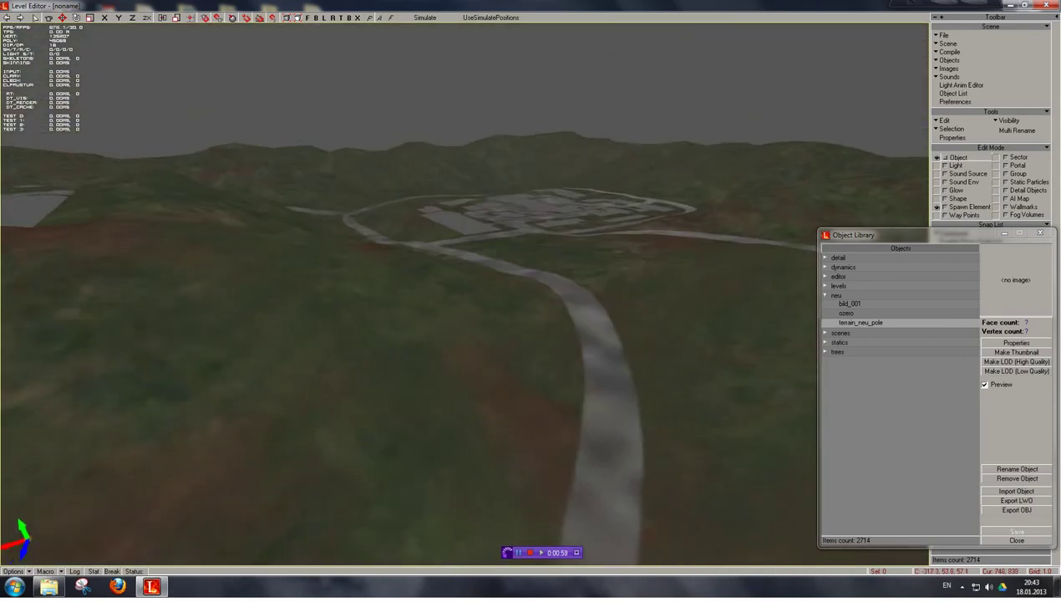
pyautogui.click(1021, 540)
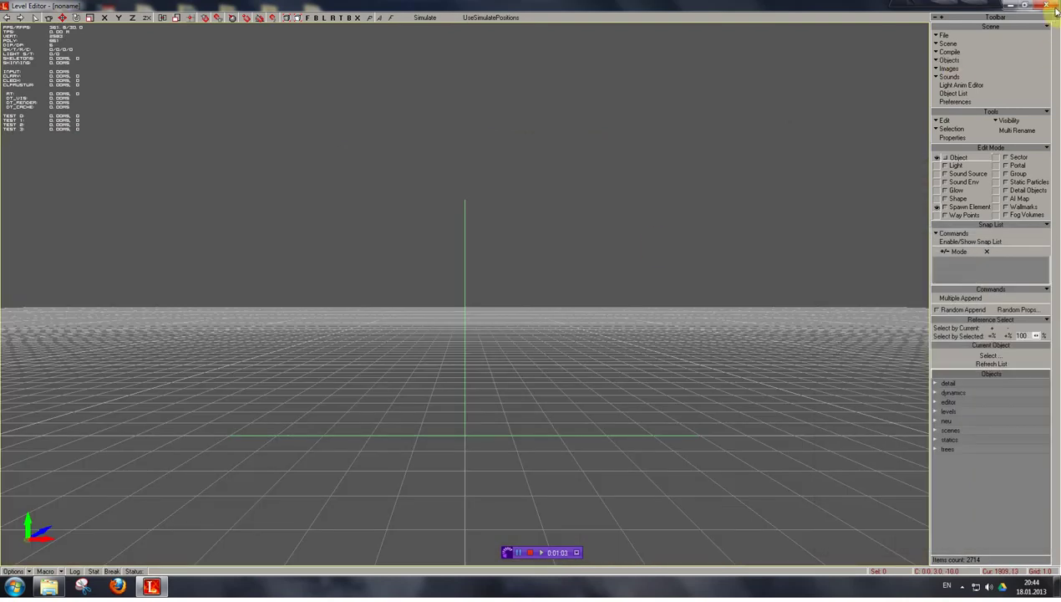
# Exit the Level Editor and launch the Shader Editor from !ShaderEditor.cmd in a maximized window
pyautogui.click(1014, 5)
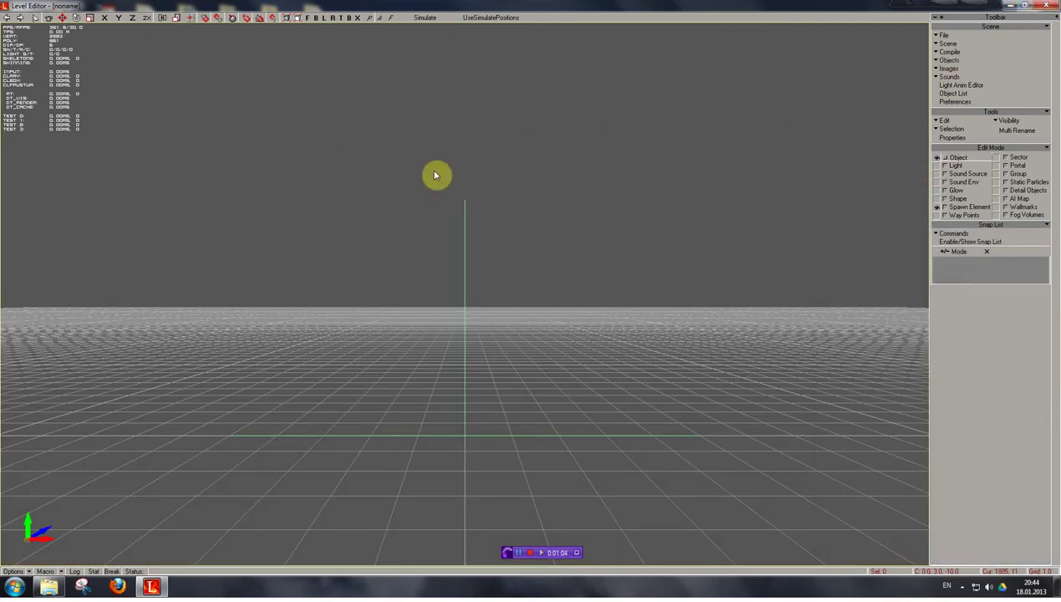
pyautogui.click(387, 314)
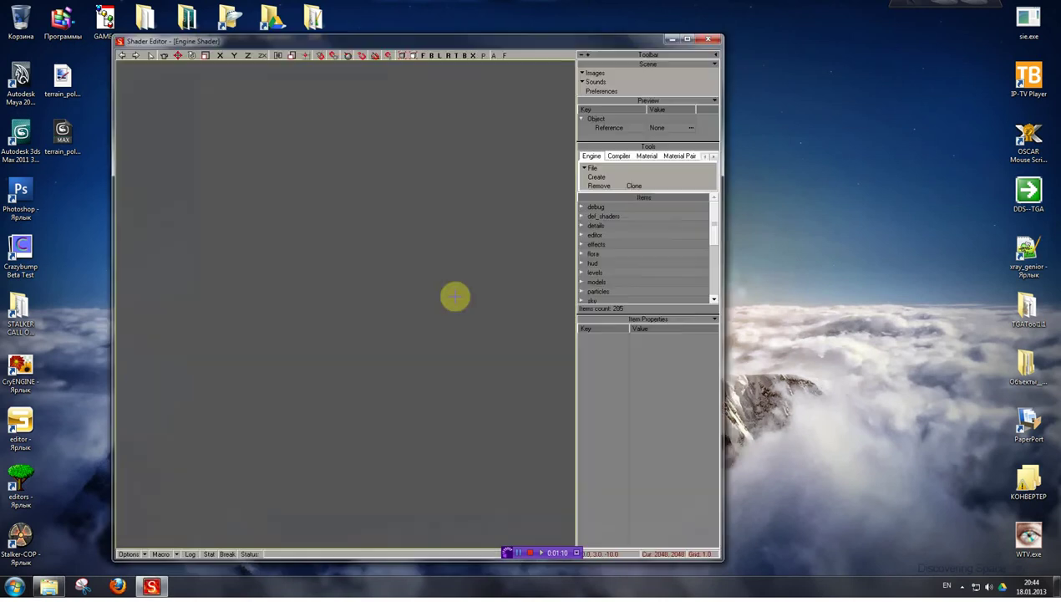
pyautogui.click(689, 39)
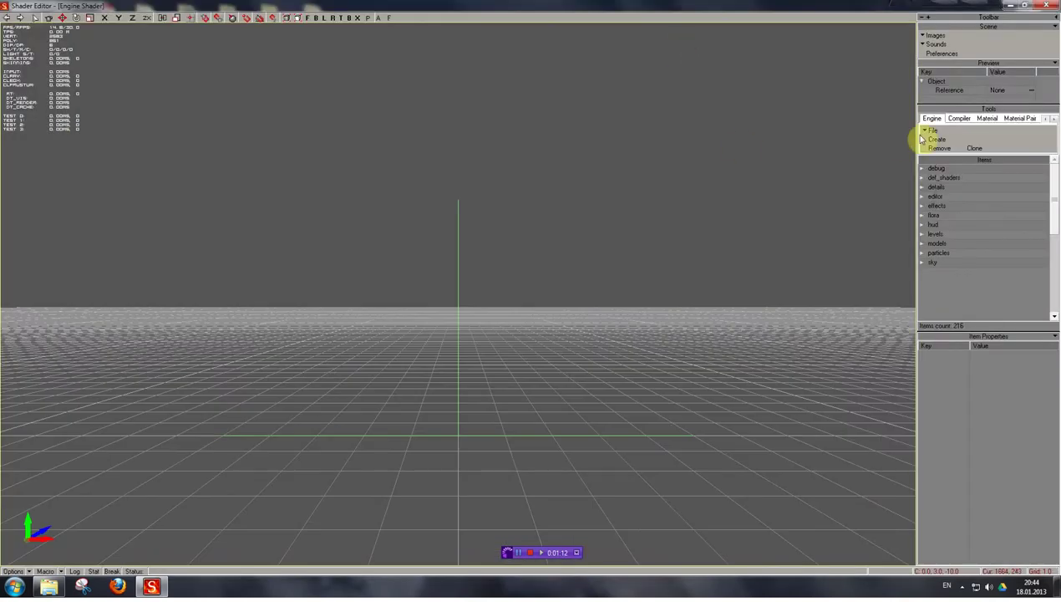
# Set the preview object to Box and display the bar_grass engine shader from the levels group on it
pyautogui.click(1033, 92)
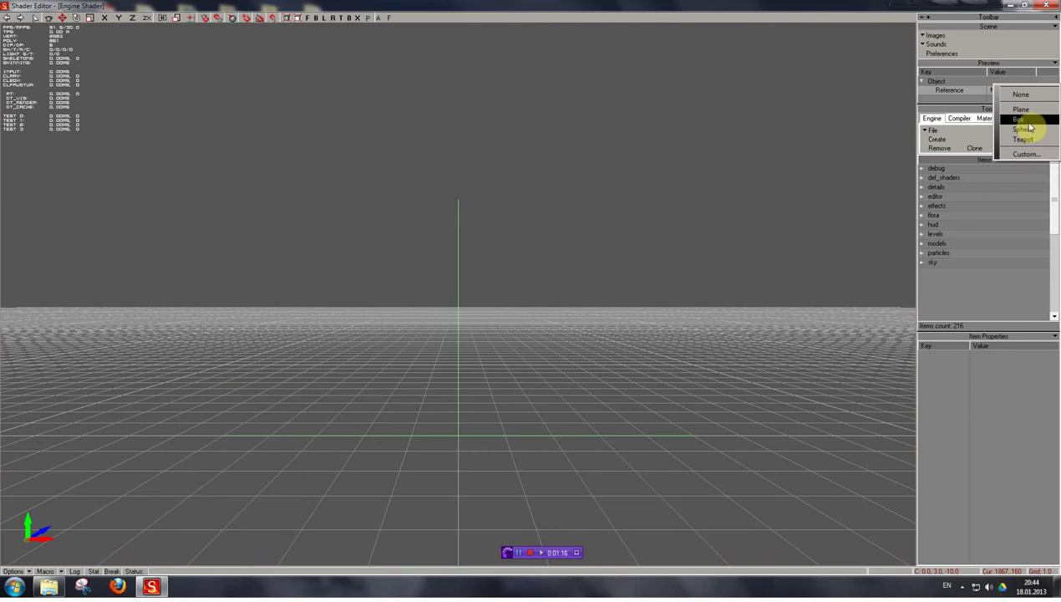
pyautogui.click(1029, 122)
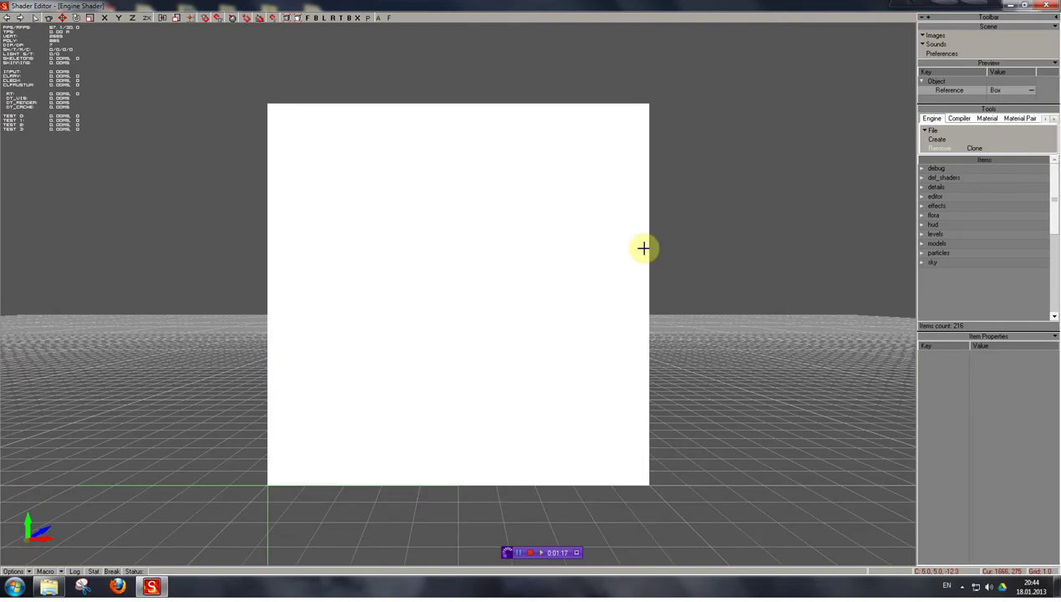
pyautogui.click(923, 234)
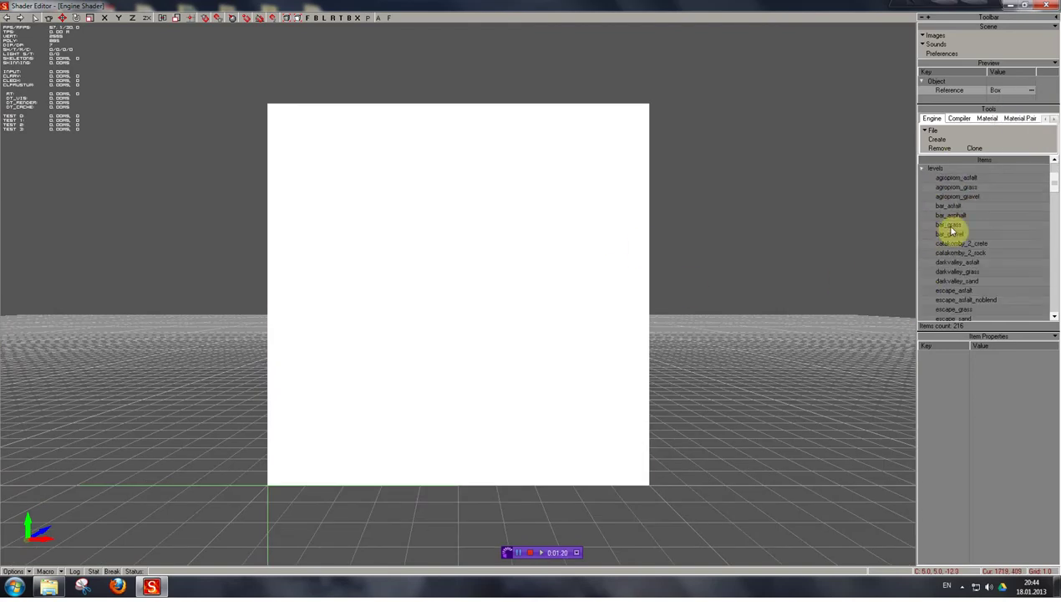
pyautogui.click(950, 225)
pyautogui.scroll(5, 607, 327)
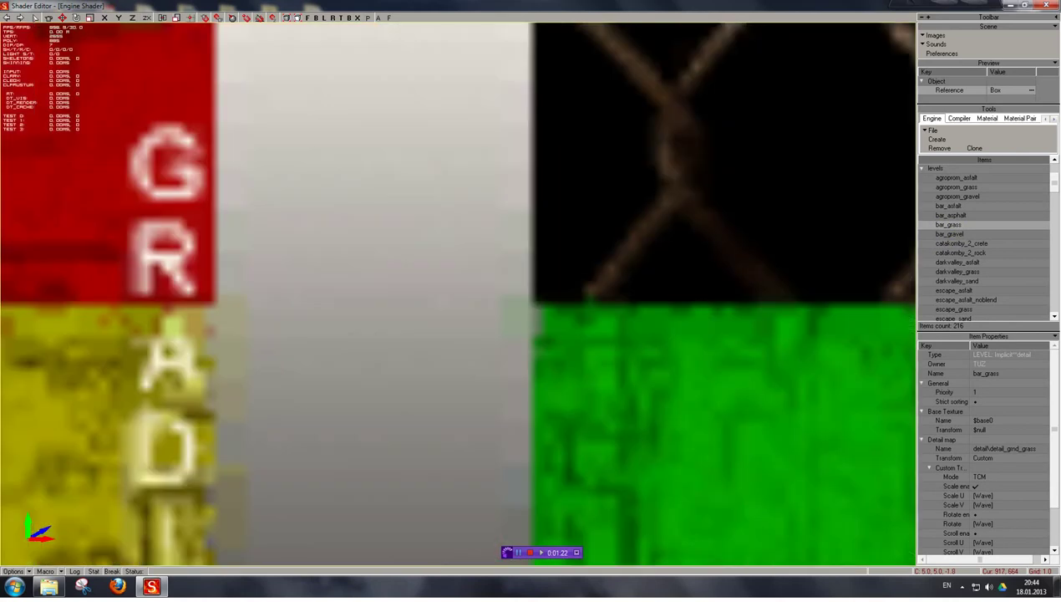
pyautogui.scroll(3, 607, 327)
pyautogui.scroll(2, 607, 326)
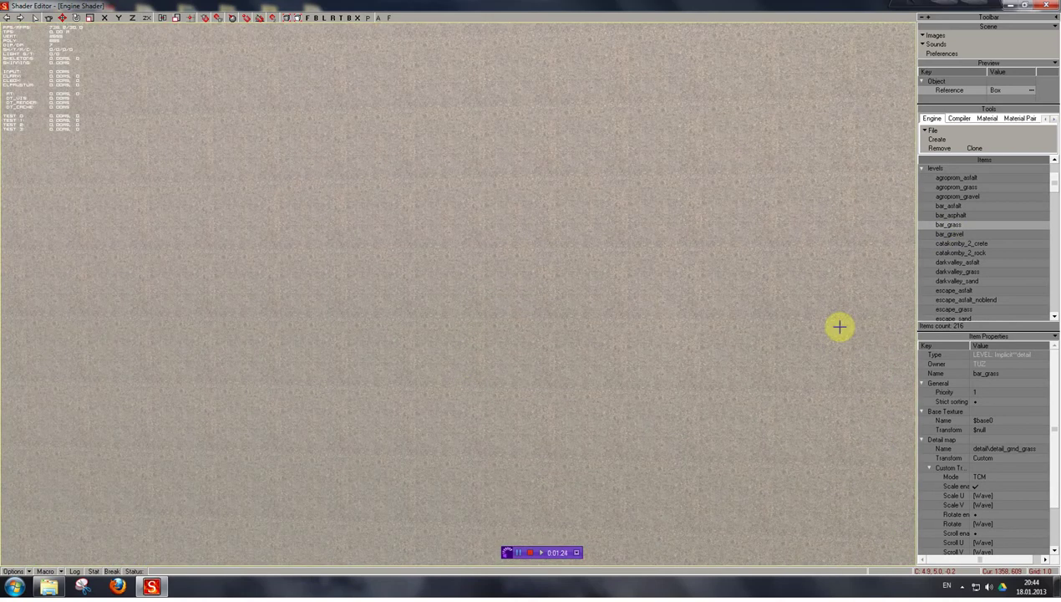
# Clone the bar_grass shader and rename the copy pole_grass
pyautogui.click(975, 148)
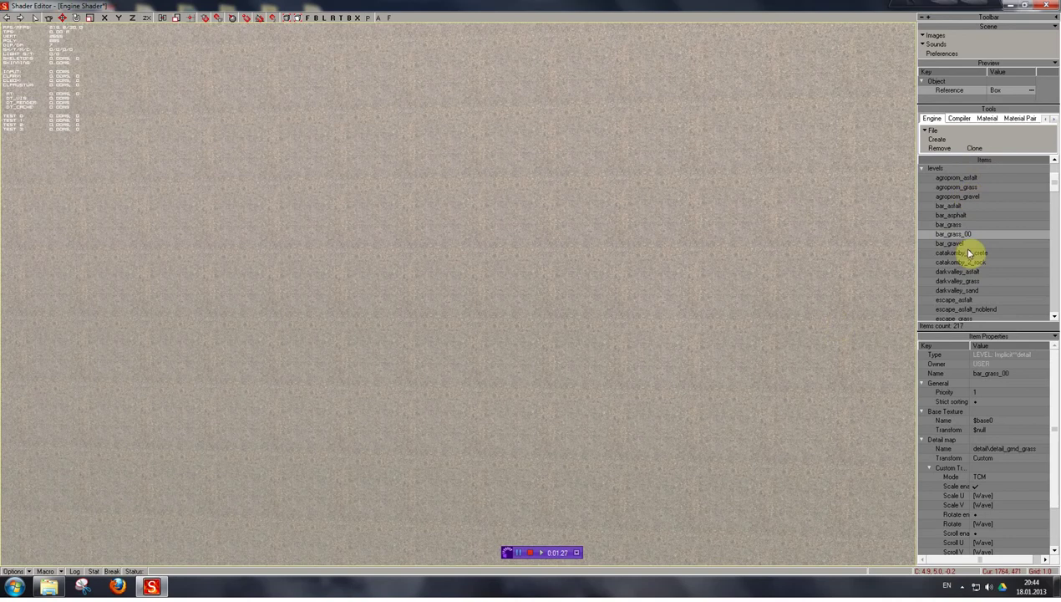
pyautogui.click(1011, 372)
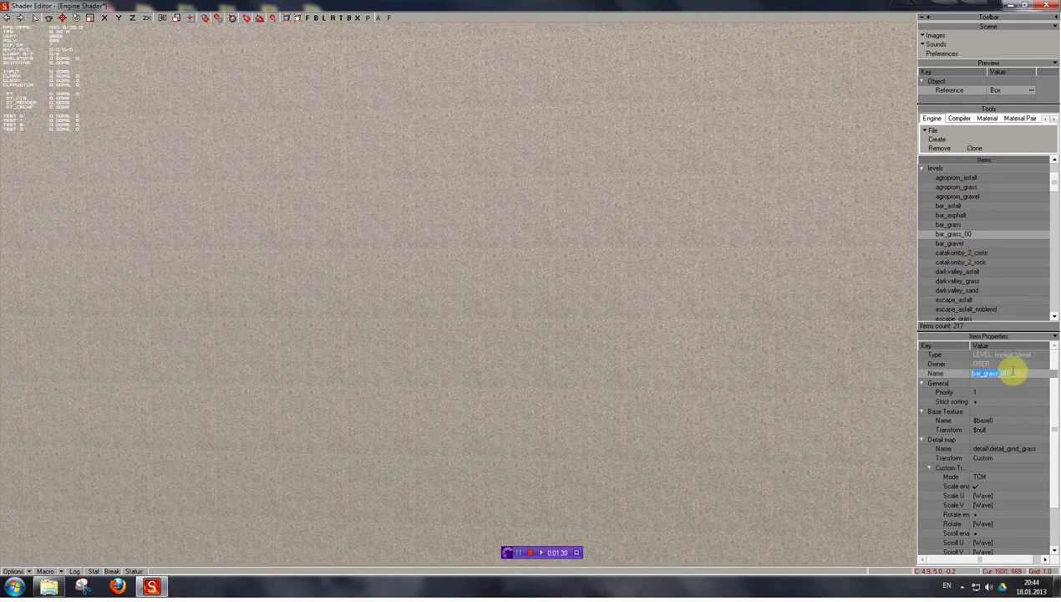
pyautogui.write('pole_gr')
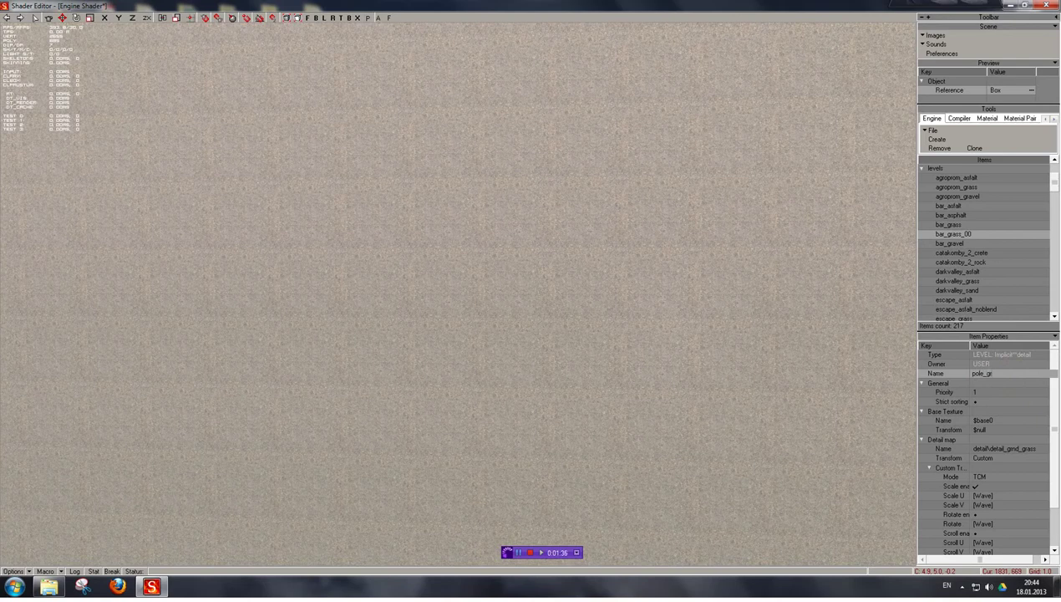
pyautogui.write('ass')
pyautogui.press('Return')
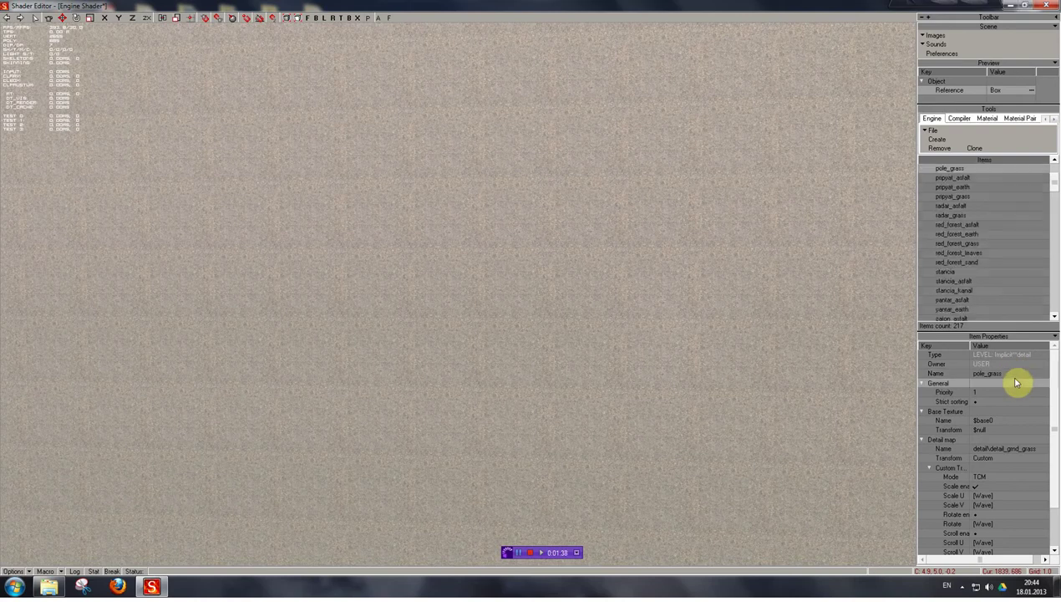
# Check the Scale U wave settings of the pole_grass detail map without altering them
pyautogui.scroll(-2, 1011, 455)
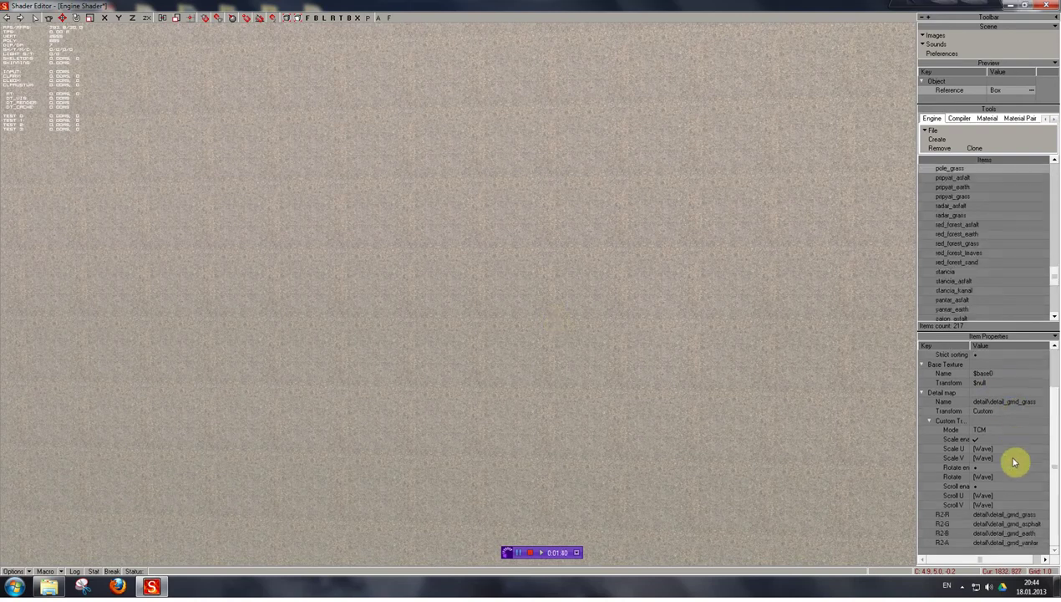
pyautogui.scroll(2, 1014, 462)
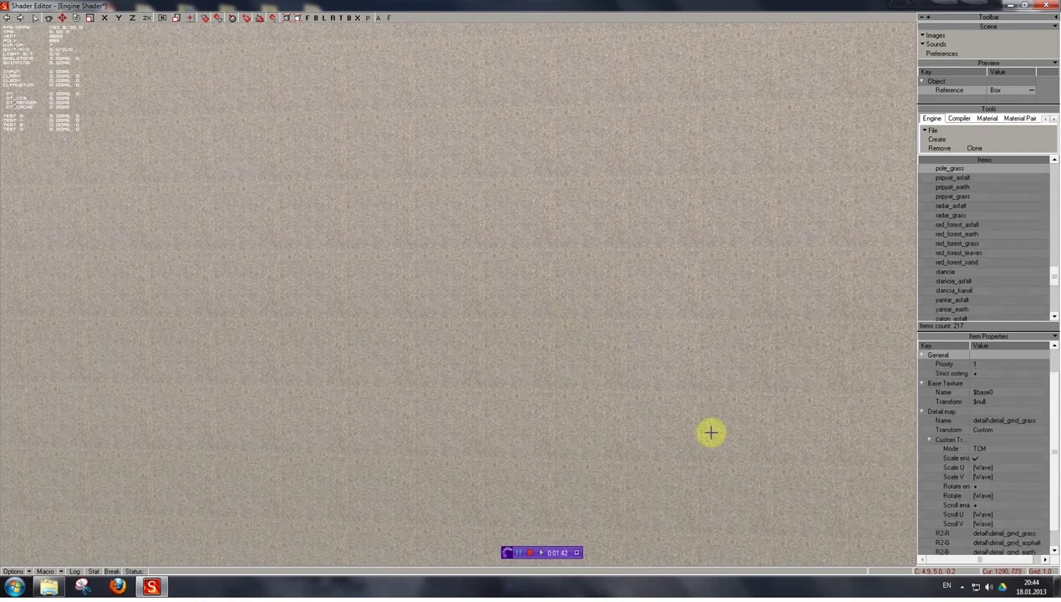
pyautogui.click(985, 467)
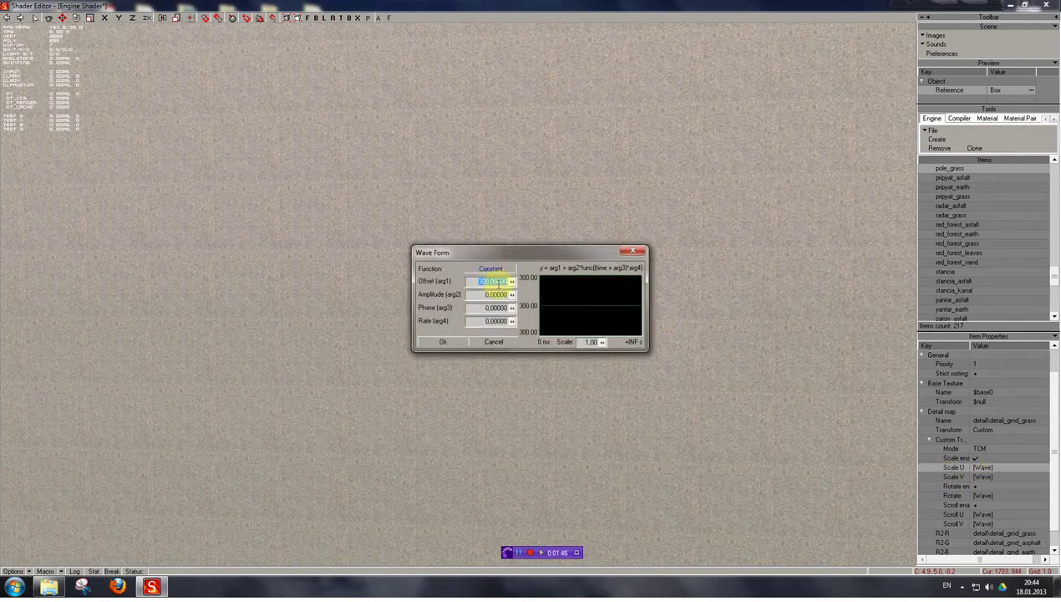
pyautogui.click(635, 250)
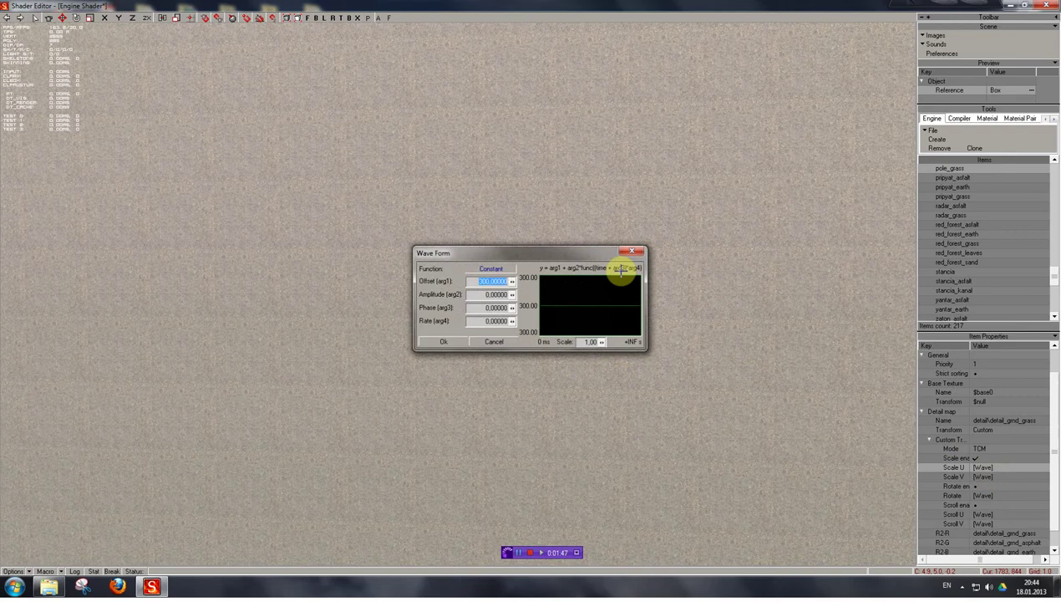
# Assign the detail_grnd_grass texture to the R2-A channel of the pole_grass shader
pyautogui.scroll(-1, 1017, 518)
pyautogui.keyDown('shift'); pyautogui.moveTo(652, 408); pyautogui.dragTo(669, 422); pyautogui.keyUp('shift')
pyautogui.click(1015, 515)
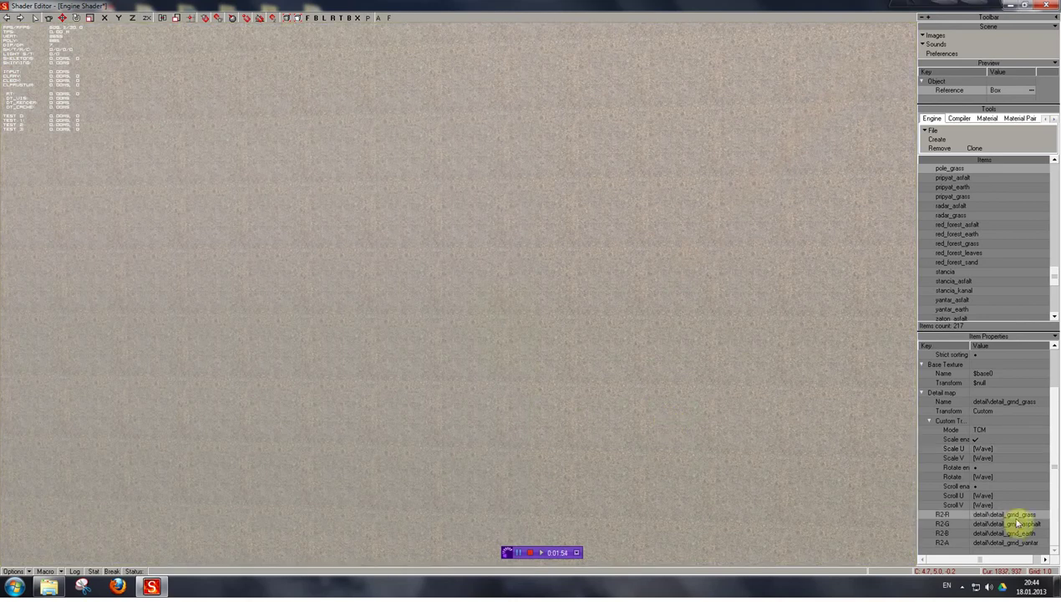
pyautogui.click(1036, 534)
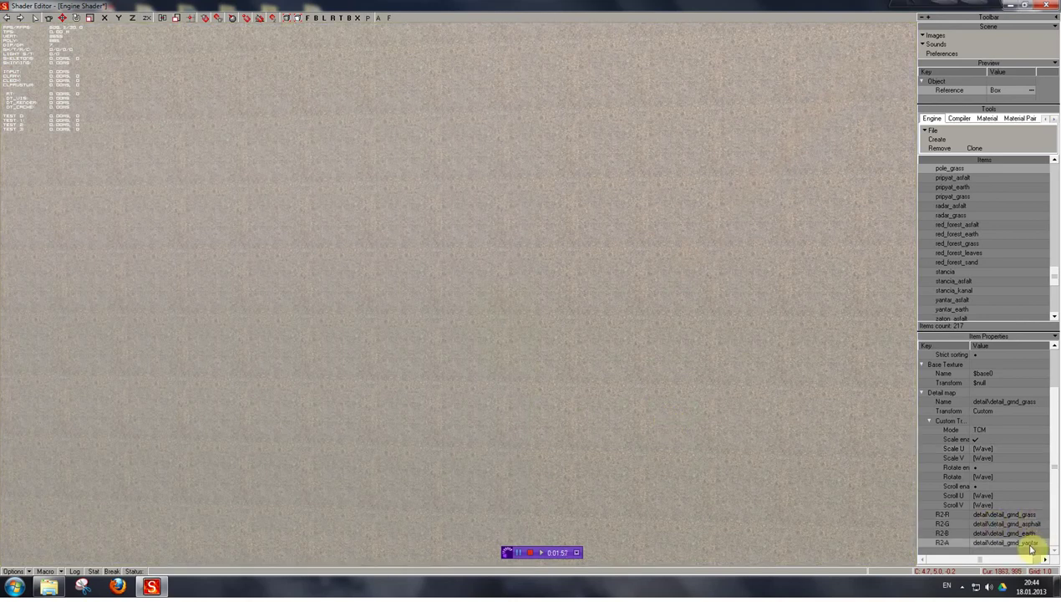
pyautogui.click(1026, 508)
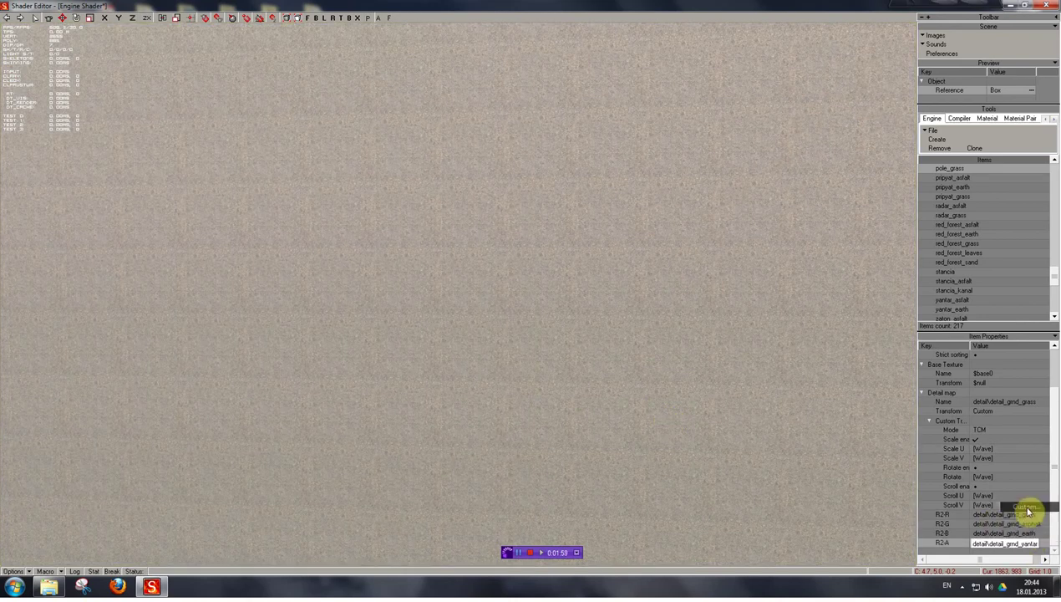
pyautogui.click(479, 188)
pyautogui.scroll(5, 499, 309)
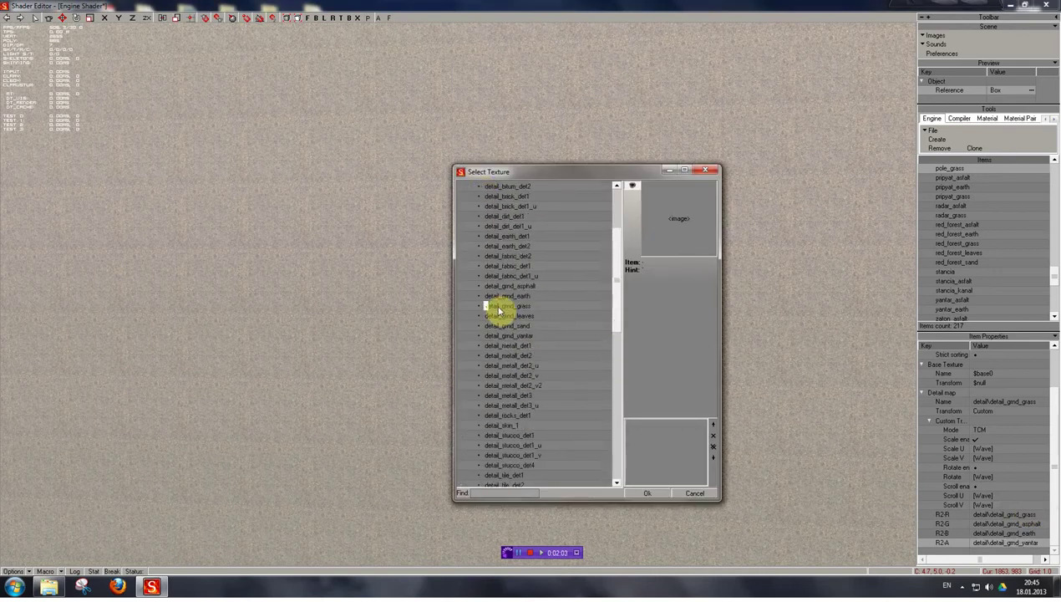
pyautogui.click(495, 308)
pyautogui.click(480, 307)
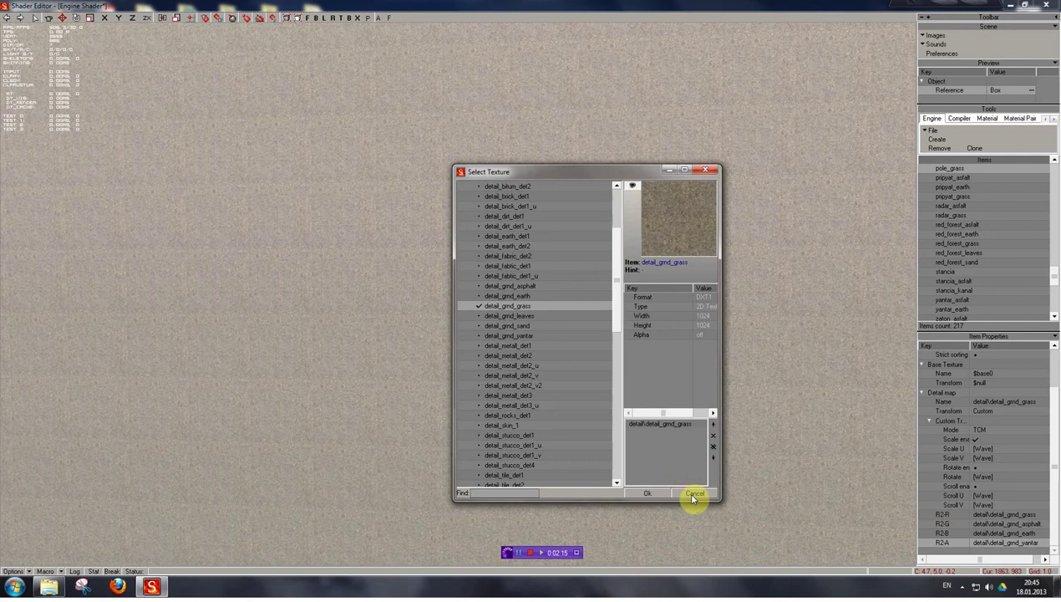
pyautogui.click(647, 494)
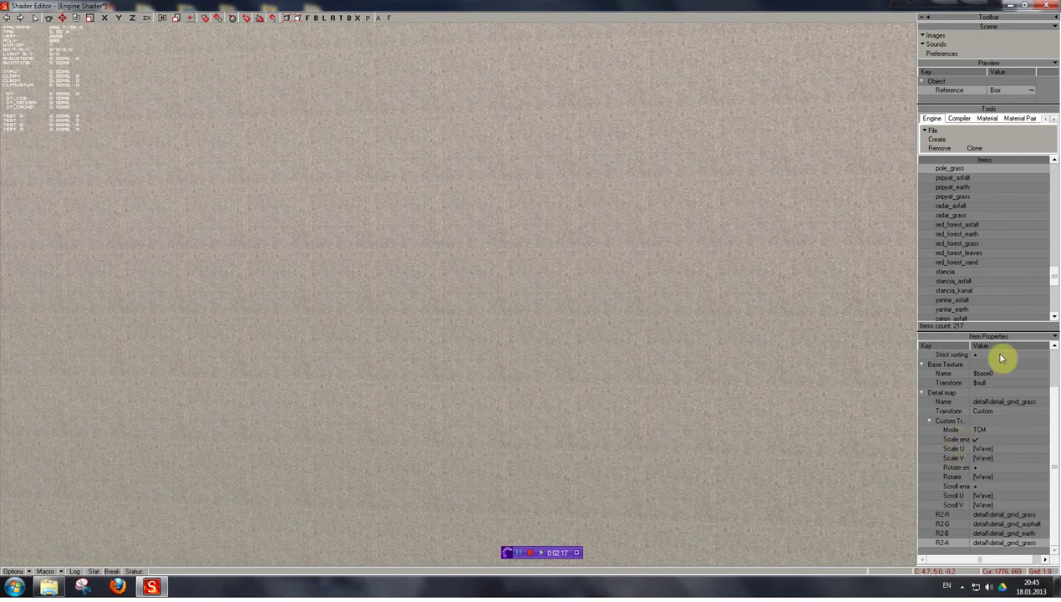
# Clone the pole_grass shader and rename the copy pole_asfalt
pyautogui.click(976, 149)
pyautogui.click(1035, 403)
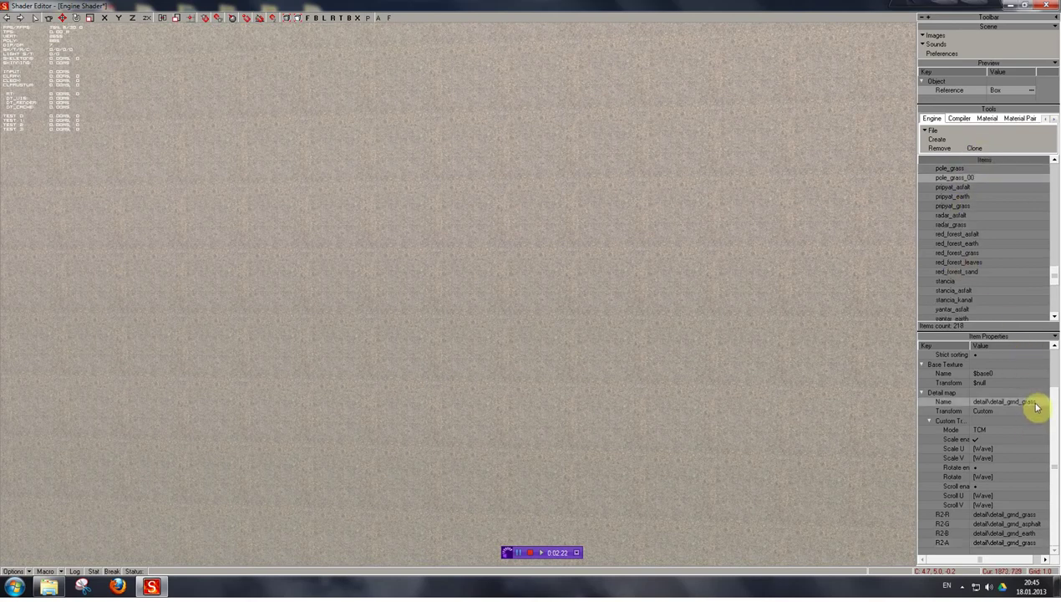
pyautogui.scroll(3, 1032, 382)
pyautogui.click(1030, 373)
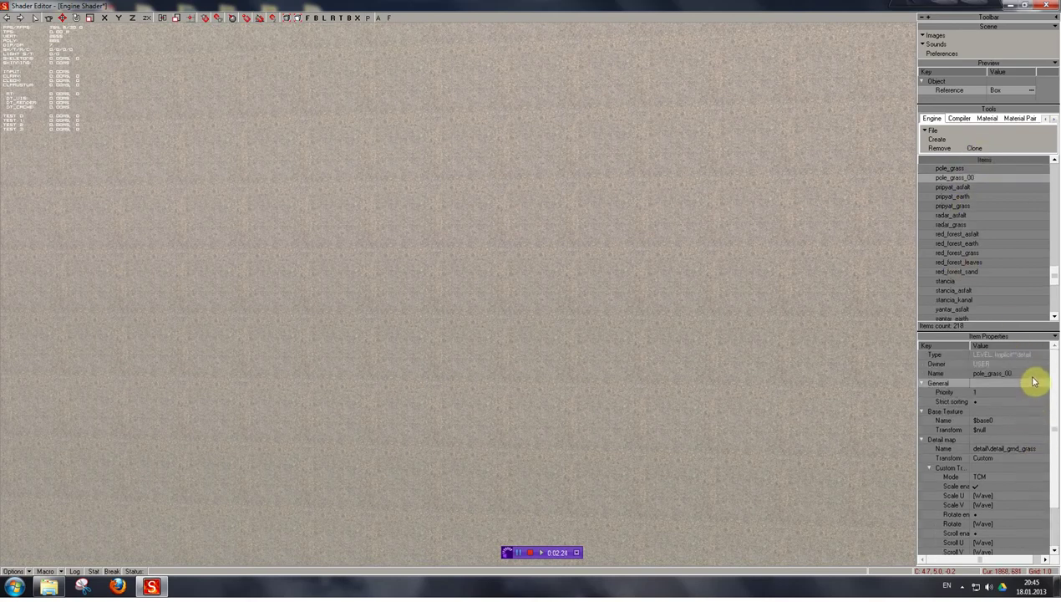
pyautogui.click(1021, 374)
pyautogui.moveTo(1011, 373); pyautogui.dragTo(993, 373)
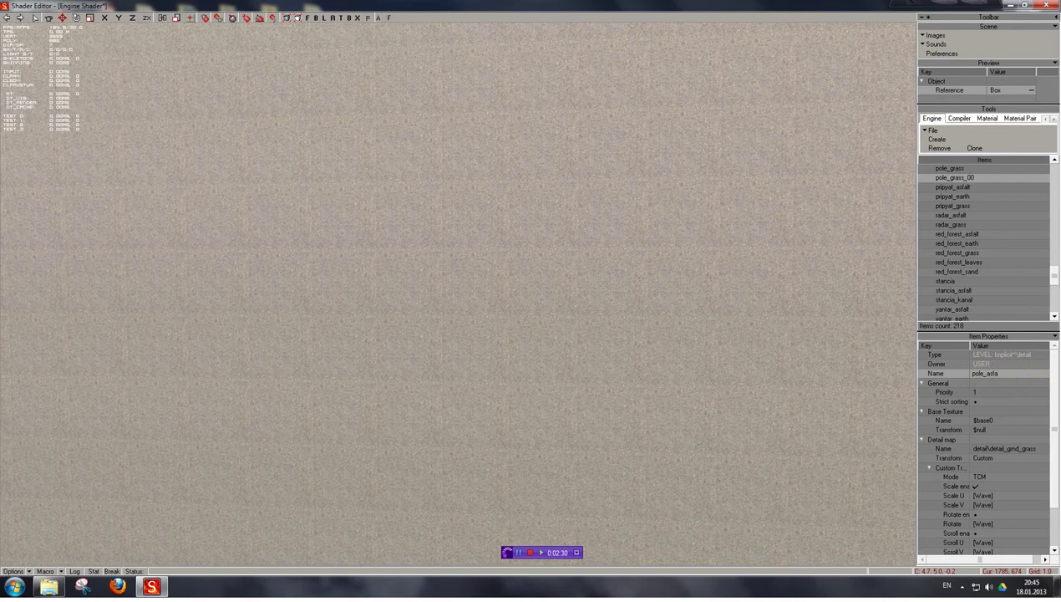
pyautogui.write('asfalt')
pyautogui.press('Return')
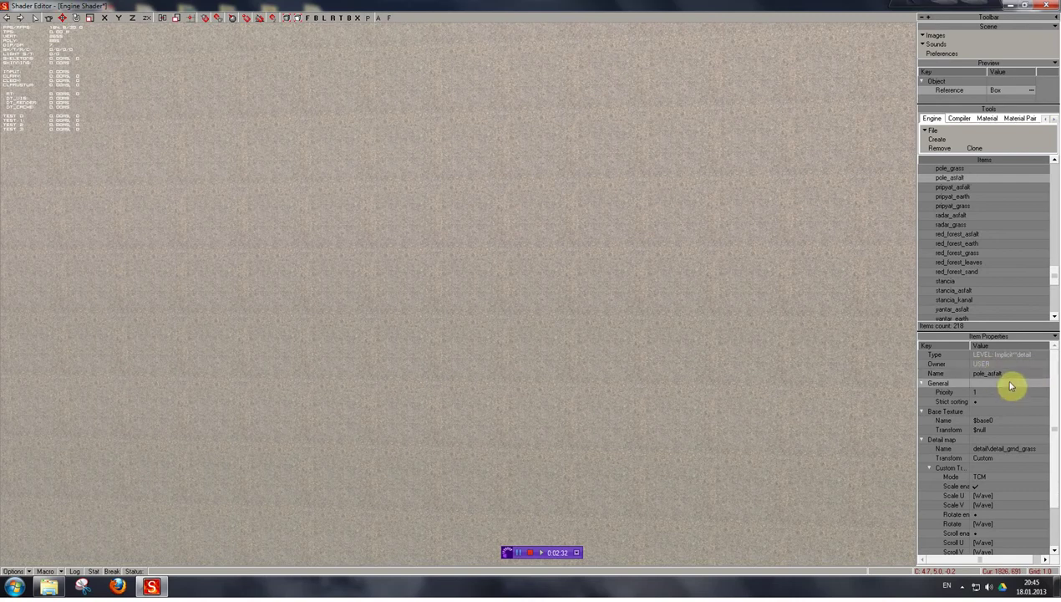
# Assign the detail_grnd_asphalt texture to the R2-A channel of the pole_asfalt shader
pyautogui.scroll(-1, 1027, 468)
pyautogui.scroll(-1, 1018, 493)
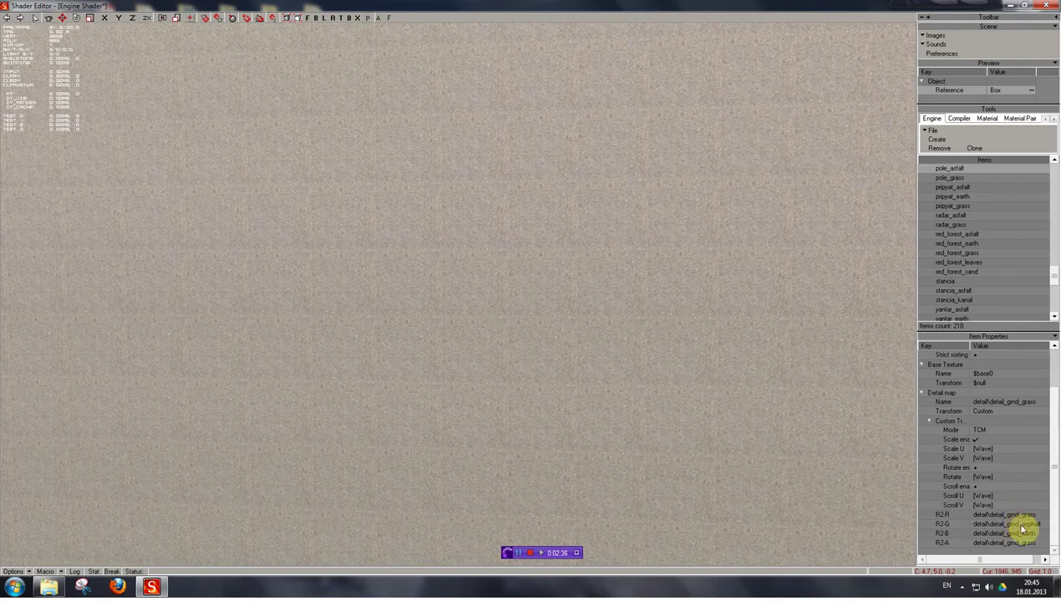
pyautogui.click(1021, 544)
pyautogui.click(1018, 525)
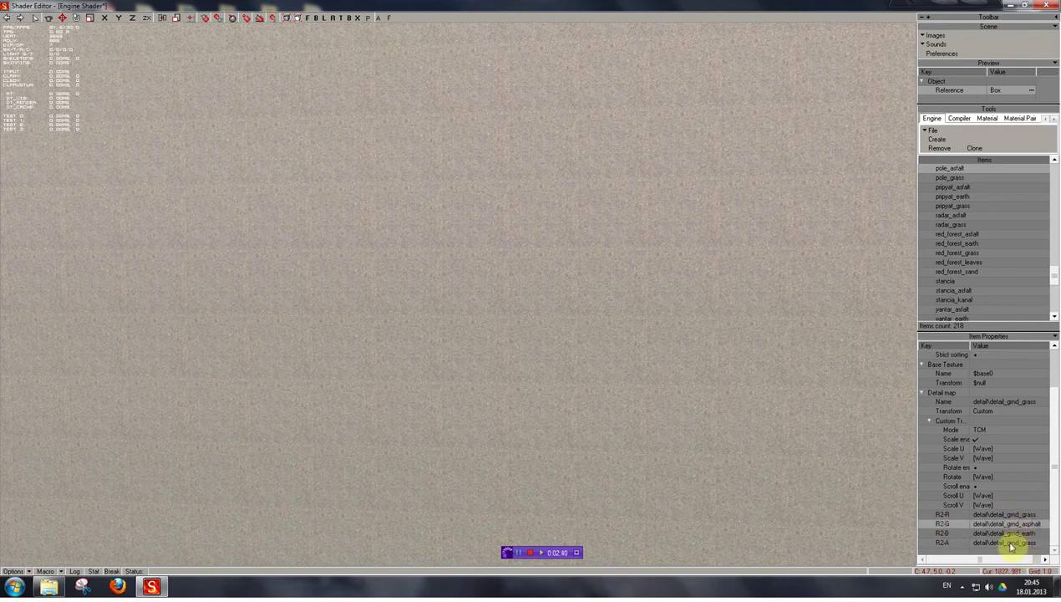
pyautogui.click(1003, 538)
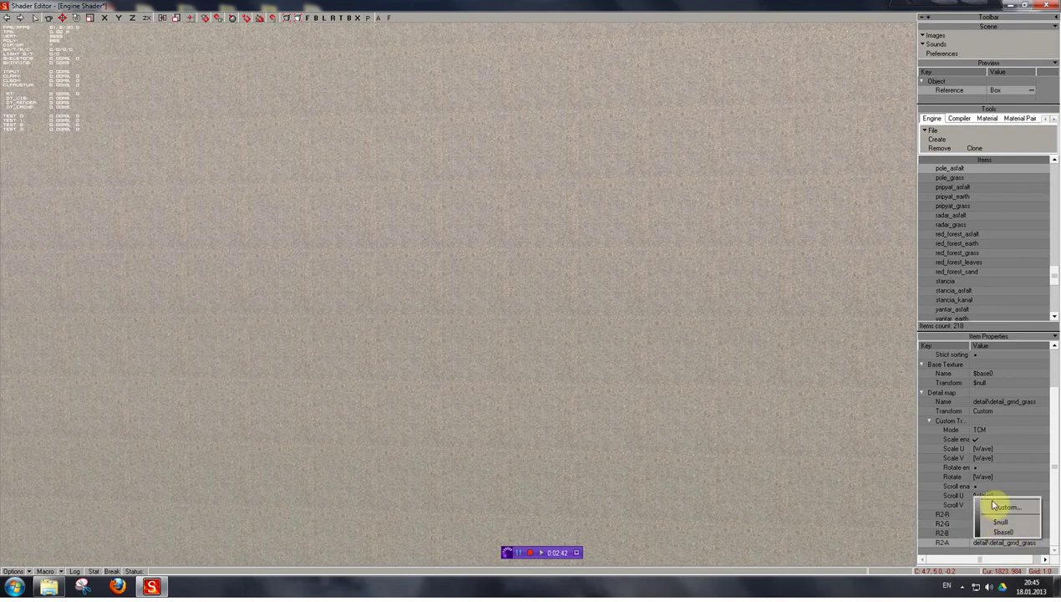
pyautogui.click(1003, 508)
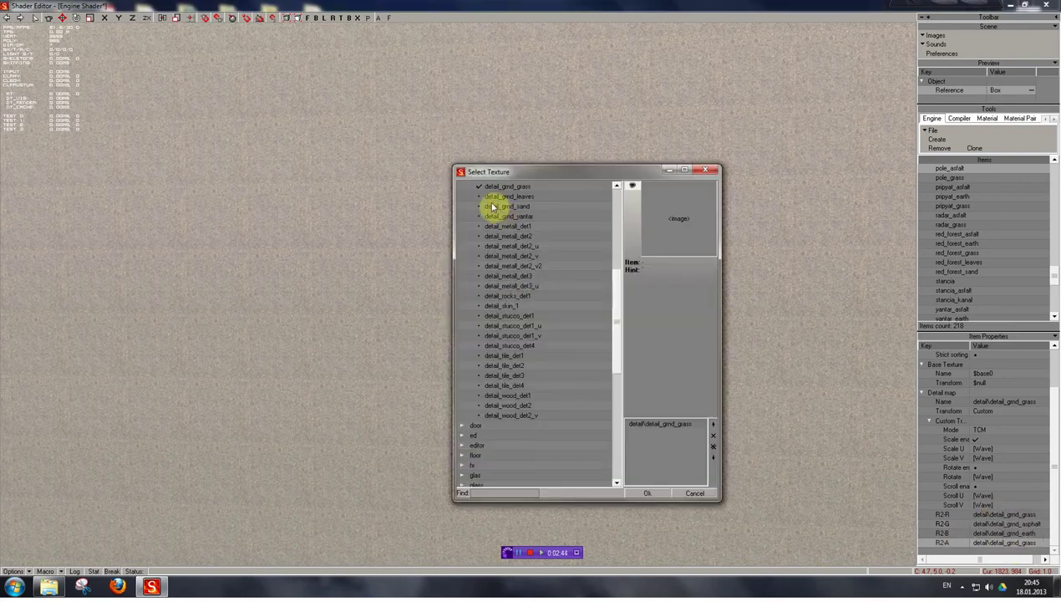
pyautogui.scroll(1, 486, 229)
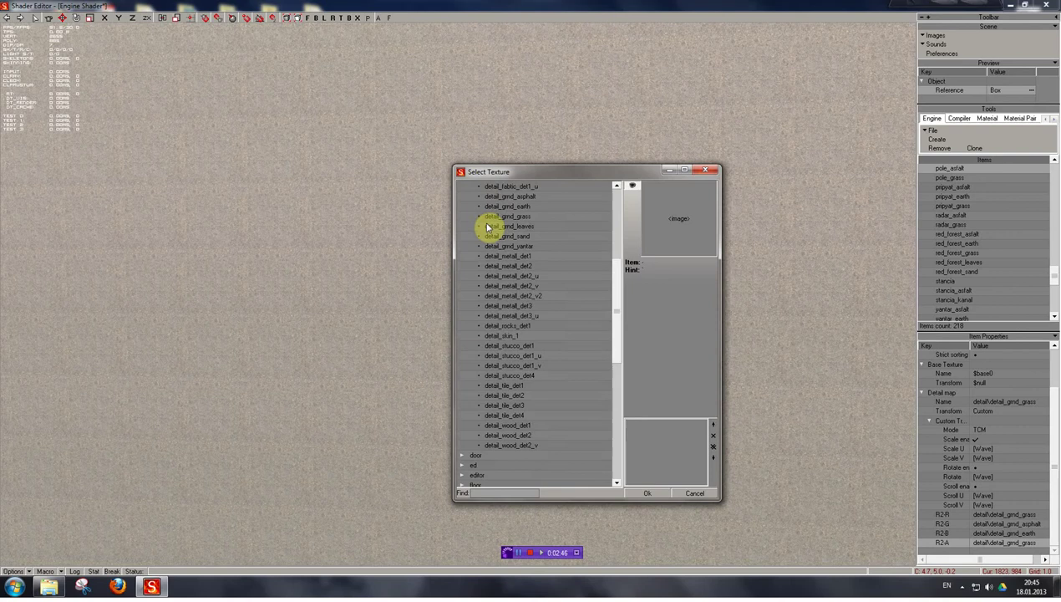
pyautogui.scroll(1, 485, 259)
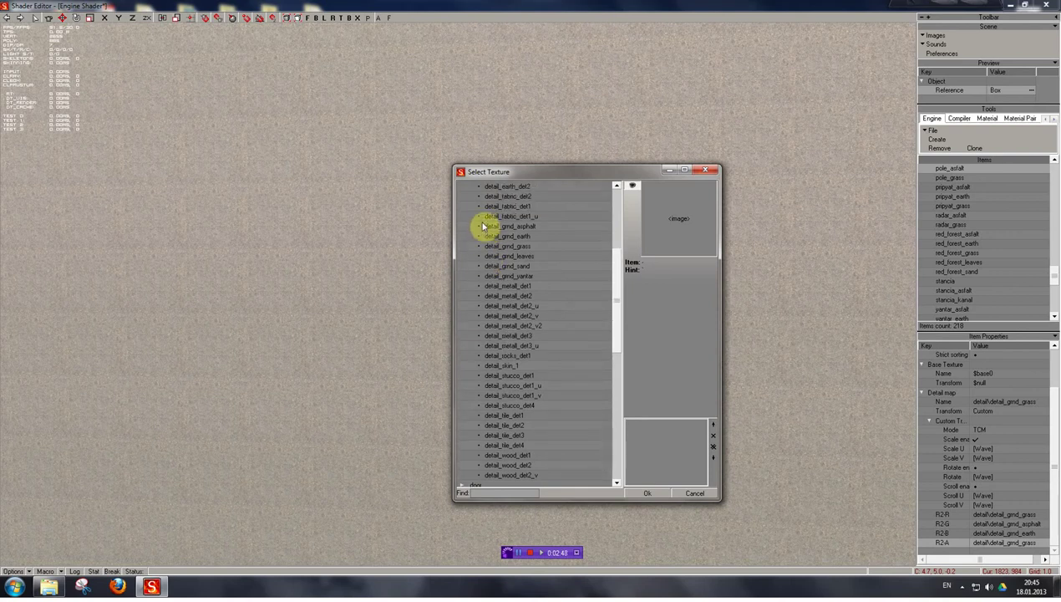
pyautogui.click(482, 229)
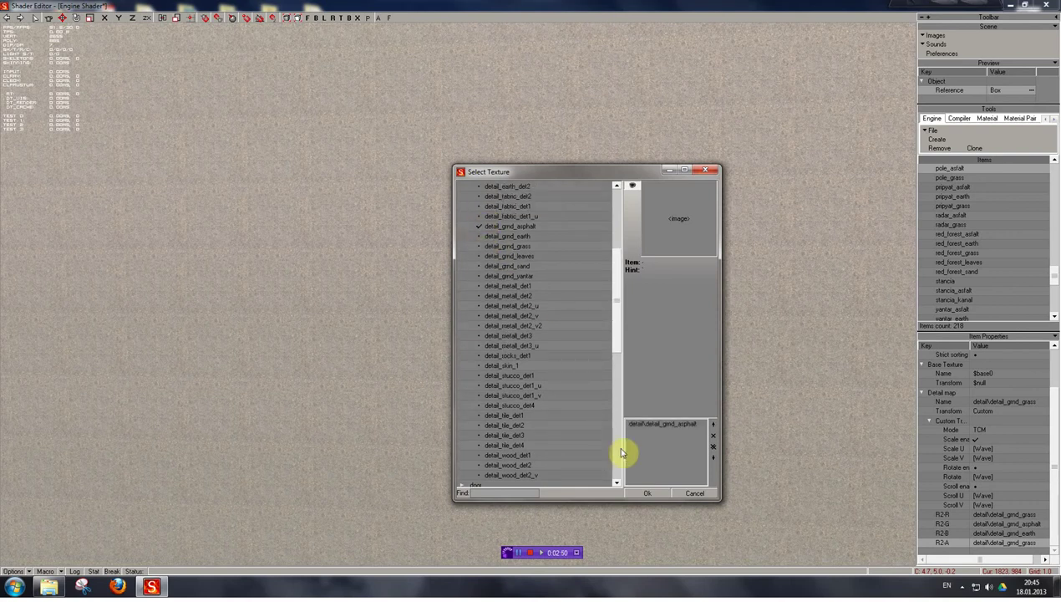
pyautogui.click(650, 494)
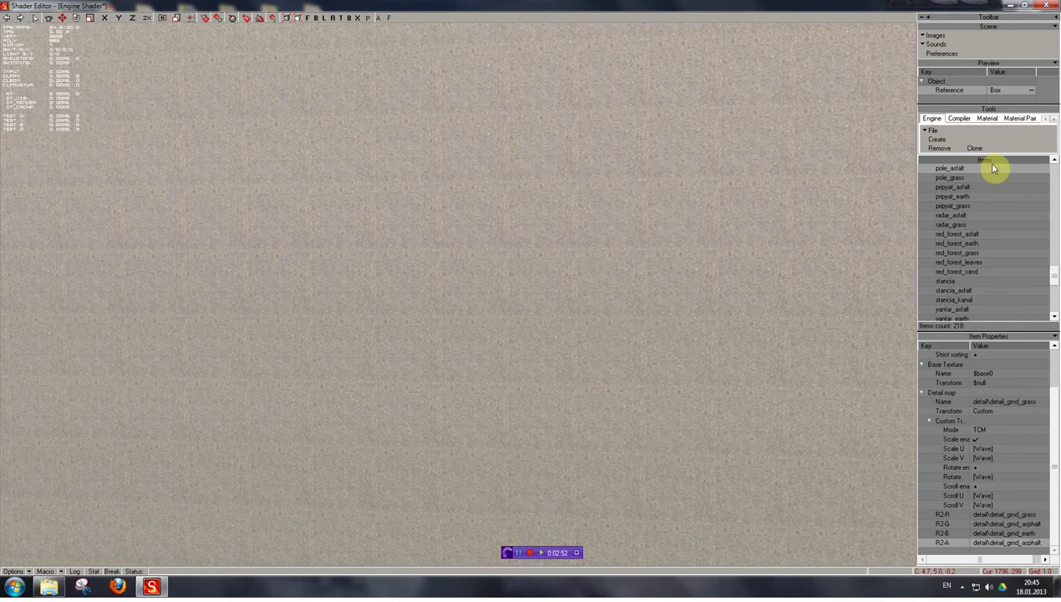
# Set the detail map texture of the pole_asfalt shader to detail_grnd_asphalt
pyautogui.click(978, 148)
pyautogui.scroll(2, 1007, 356)
pyautogui.scroll(-1, 1023, 458)
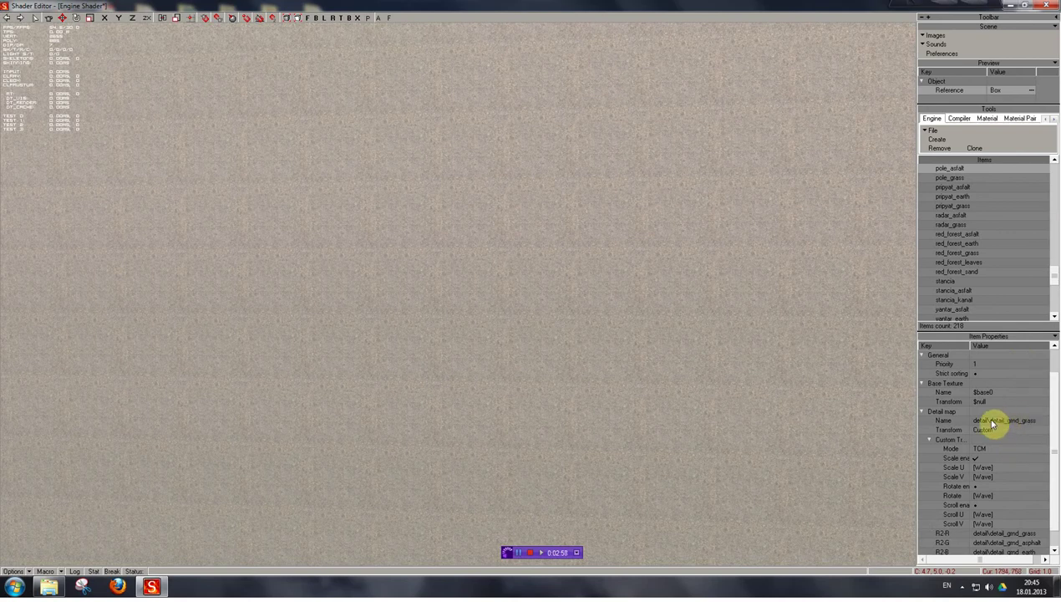
pyautogui.click(950, 420)
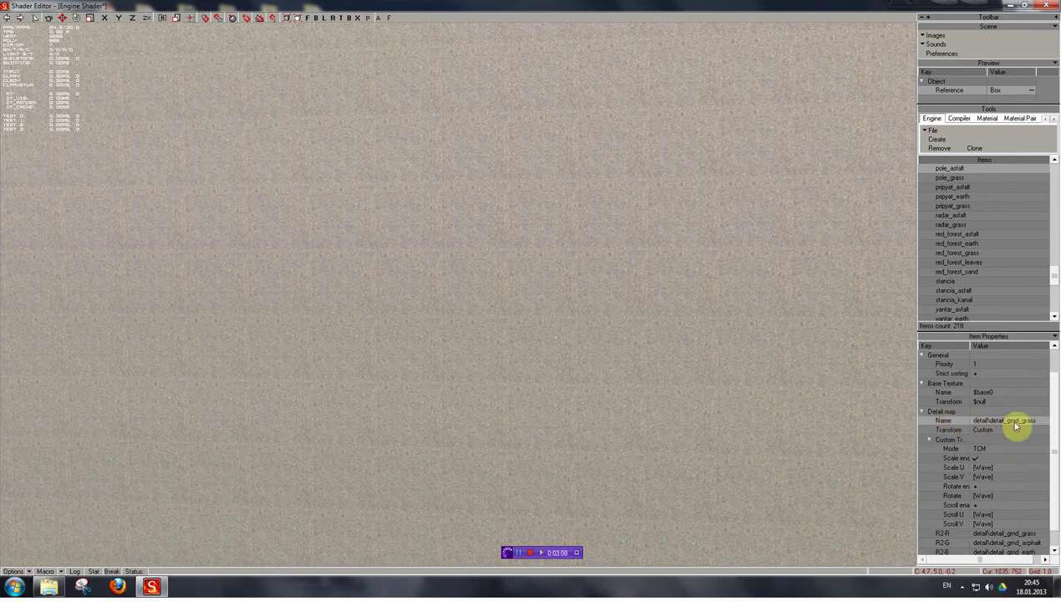
pyautogui.click(1016, 424)
pyautogui.click(1009, 435)
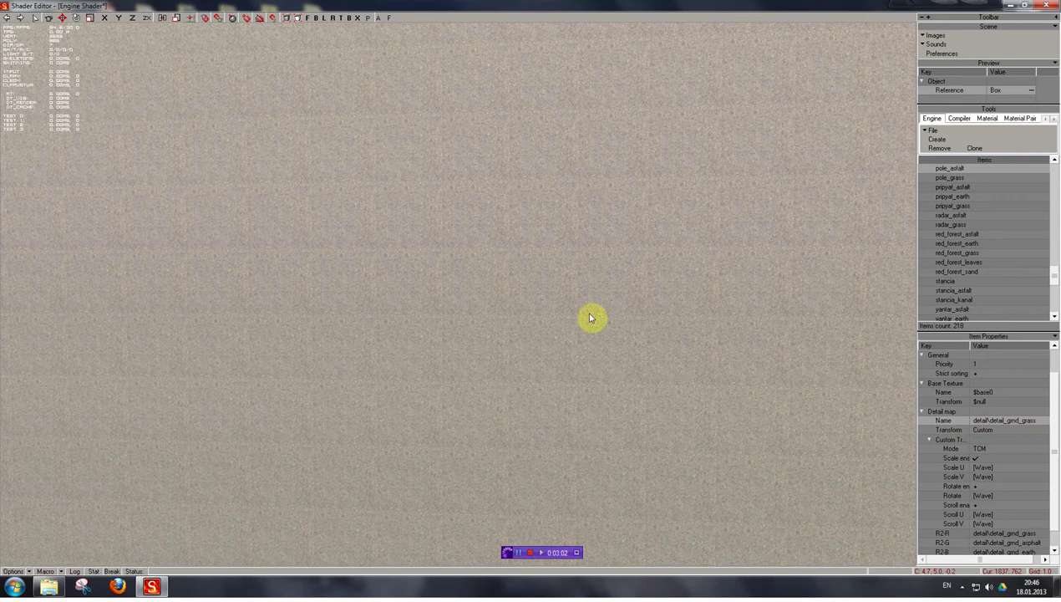
pyautogui.scroll(2, 518, 242)
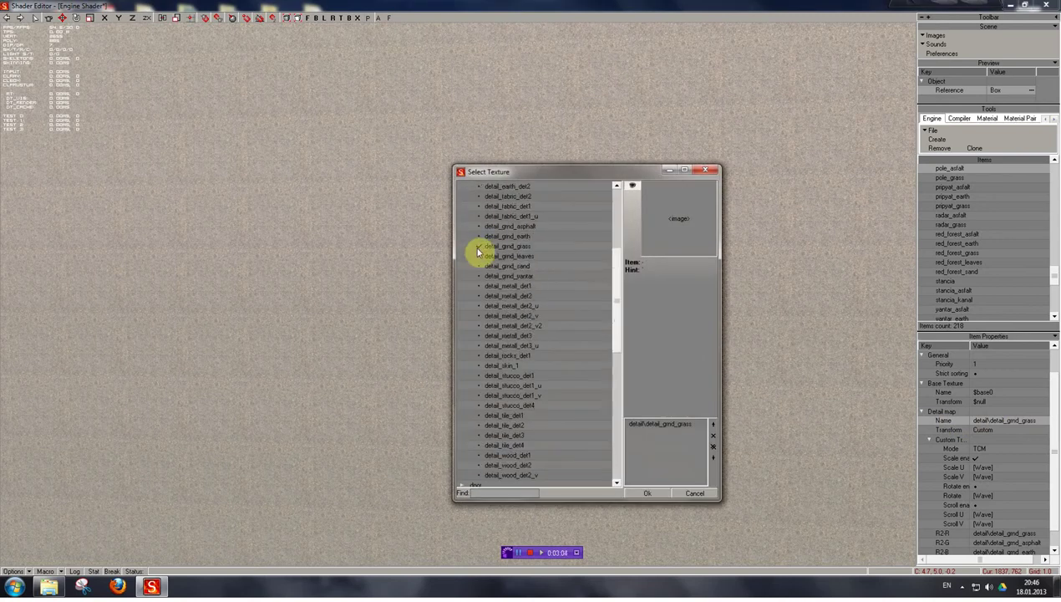
pyautogui.click(478, 247)
pyautogui.scroll(1, 480, 251)
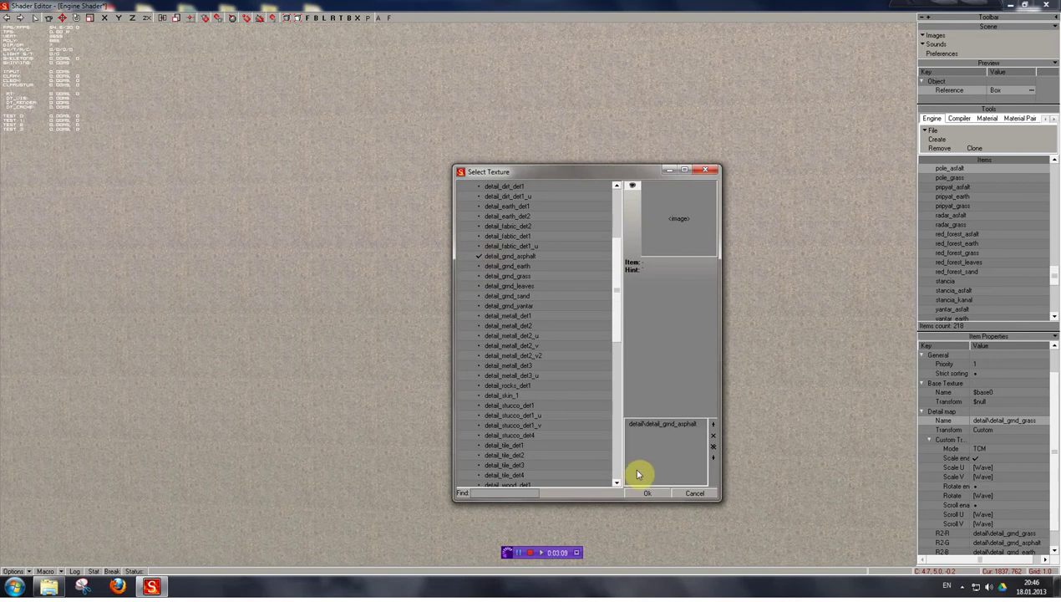
pyautogui.click(645, 493)
pyautogui.keyDown('shift'); pyautogui.moveTo(633, 475); pyautogui.dragTo(498, 441); pyautogui.keyUp('shift')
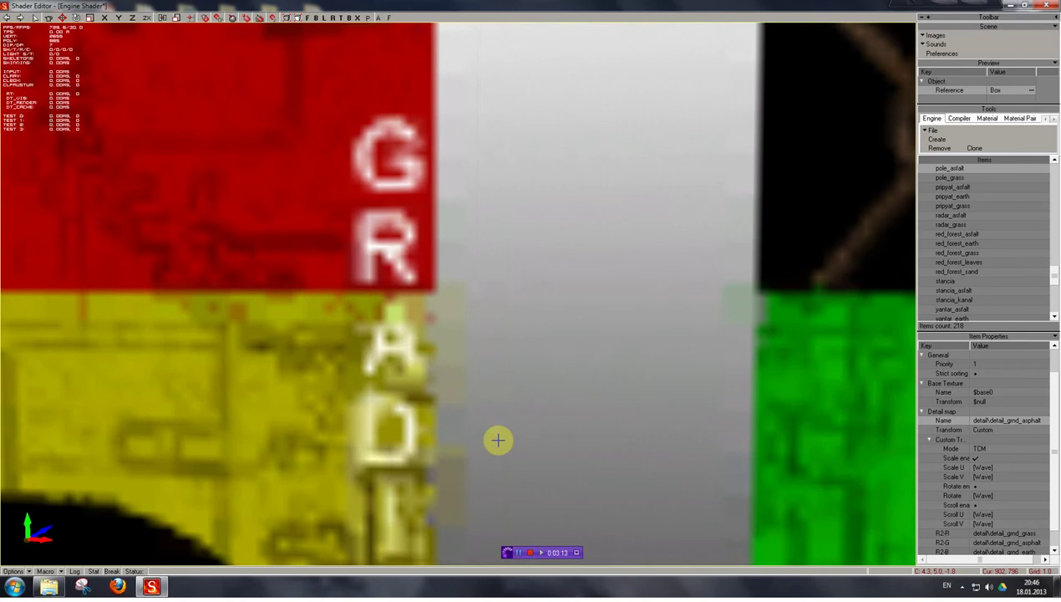
# Clone the pole_asfalt shader and rename the copy pole_tropa
pyautogui.click(976, 153)
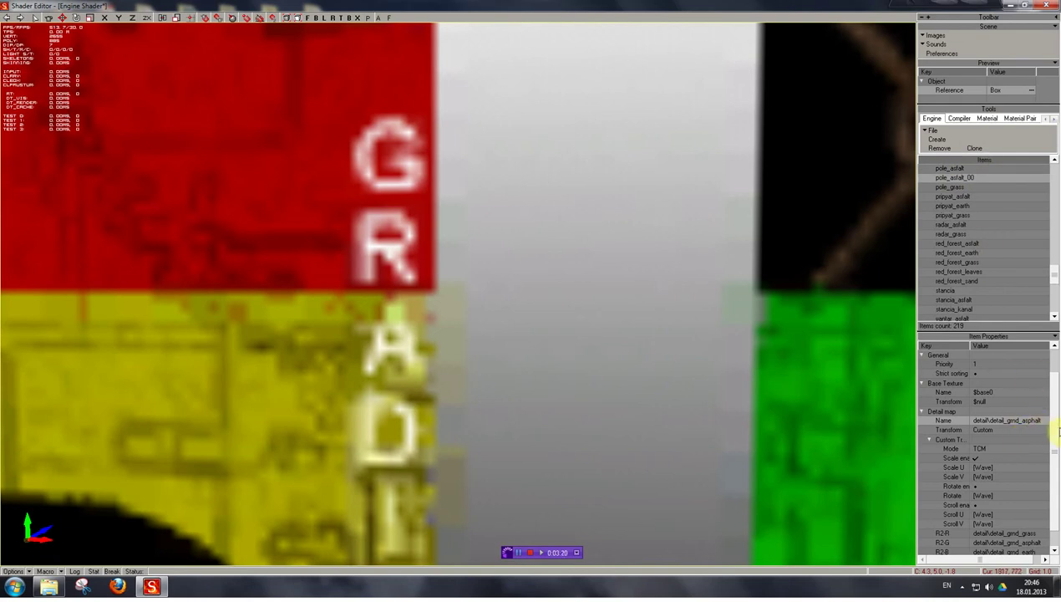
pyautogui.scroll(1, 1024, 380)
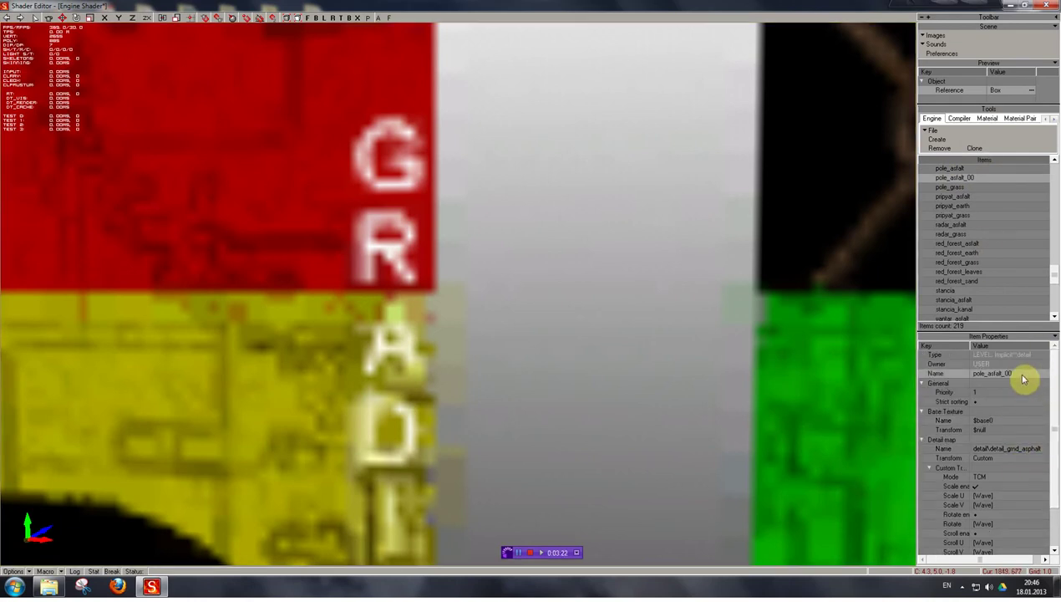
pyautogui.moveTo(1023, 374); pyautogui.dragTo(984, 375)
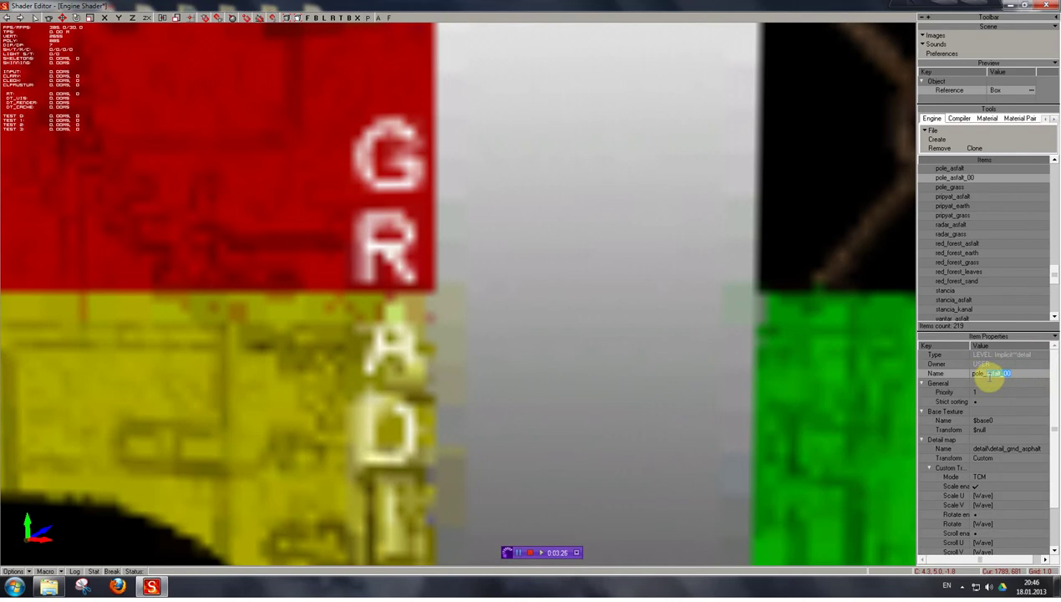
pyautogui.write('le_tropa')
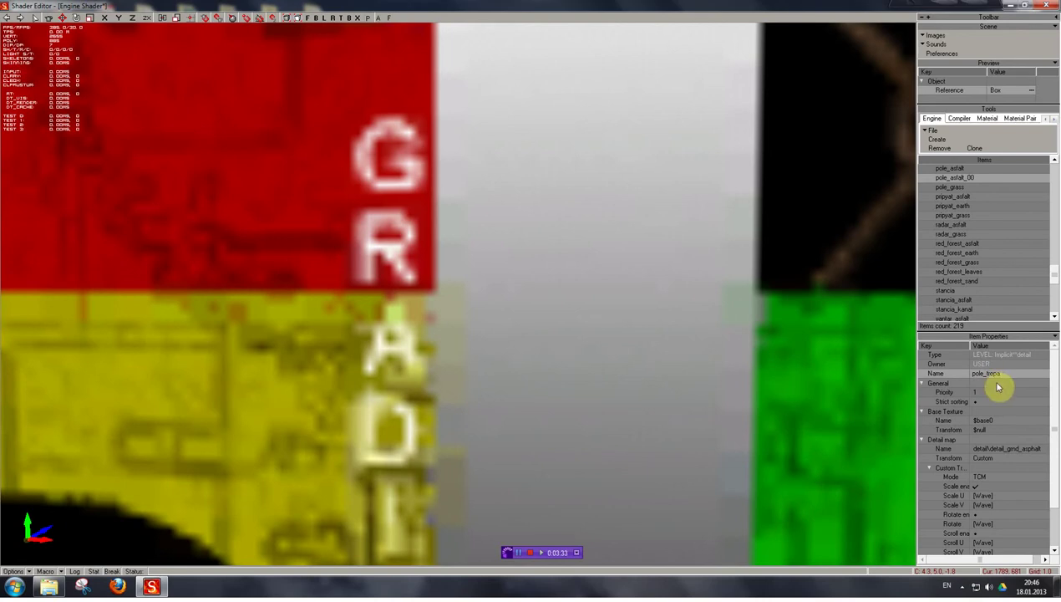
pyautogui.press('Return')
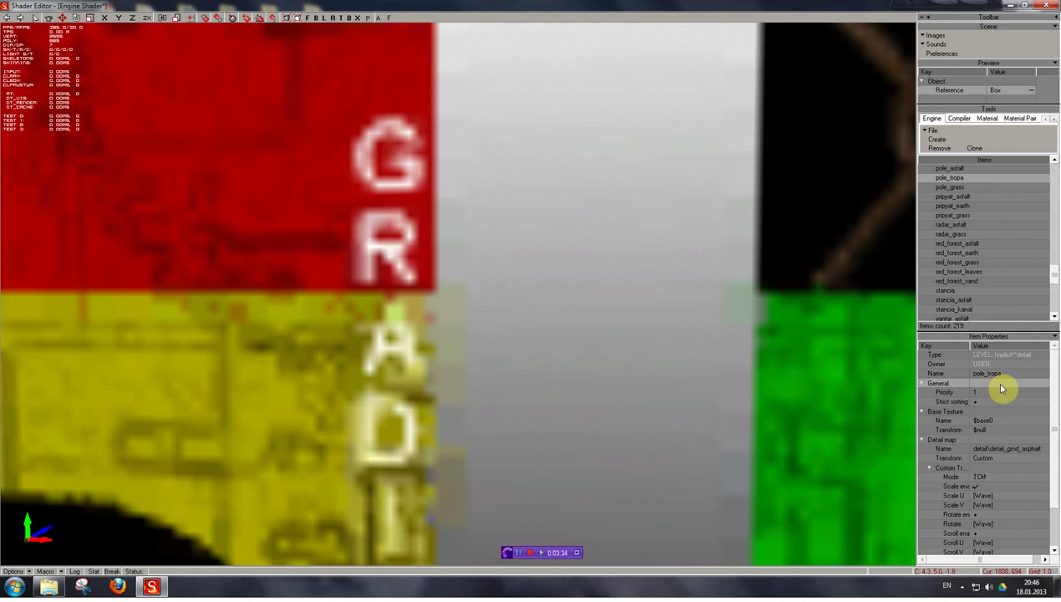
# Preview the ground detail textures and set the detail map texture of the pole_tropa shader to detail_grnd_earth
pyautogui.keyDown('shift'); pyautogui.moveTo(676, 442); pyautogui.dragTo(681, 333); pyautogui.keyUp('shift')
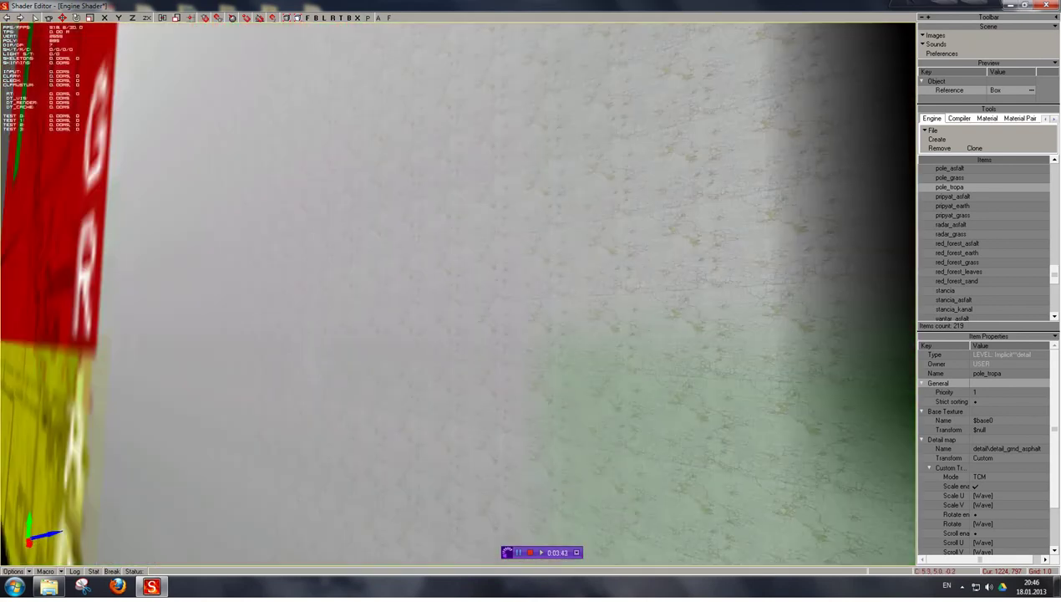
pyautogui.click(997, 451)
pyautogui.click(989, 458)
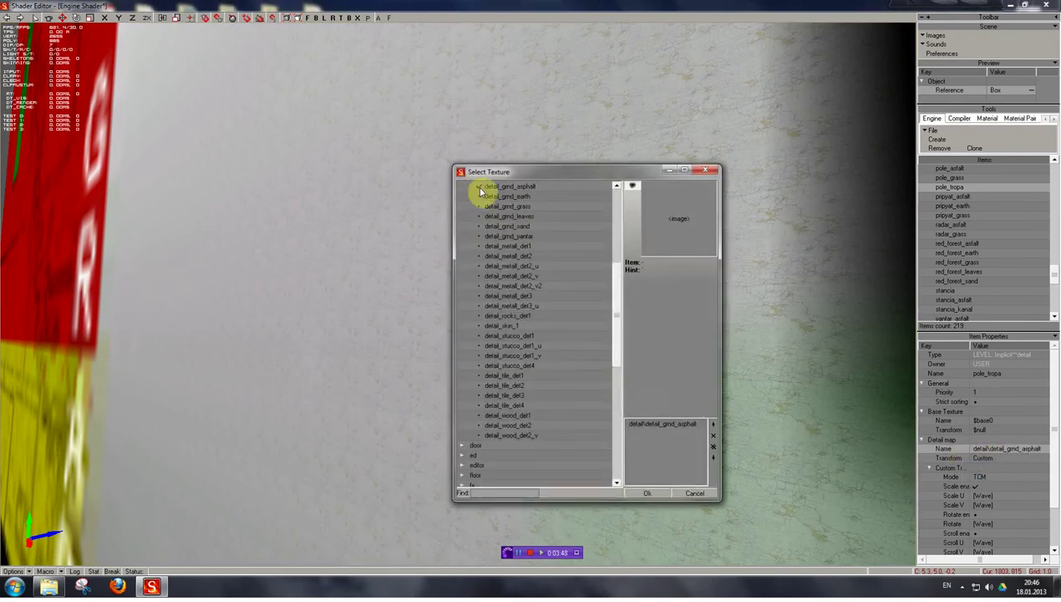
pyautogui.click(495, 217)
pyautogui.click(511, 255)
pyautogui.click(511, 246)
pyautogui.click(512, 237)
pyautogui.scroll(2, 511, 278)
pyautogui.click(510, 257)
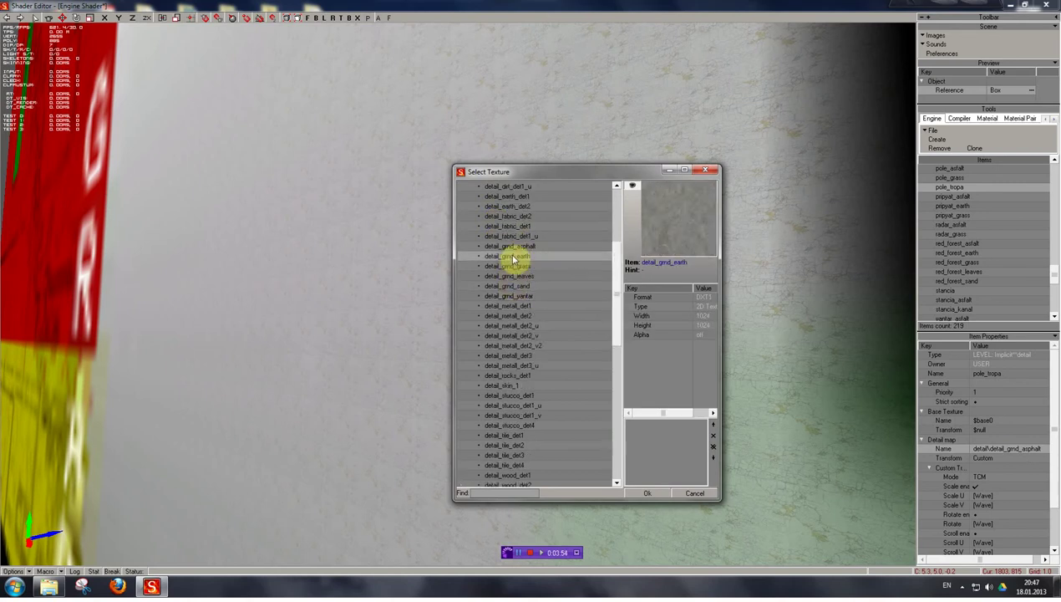
pyautogui.doubleClick(481, 262)
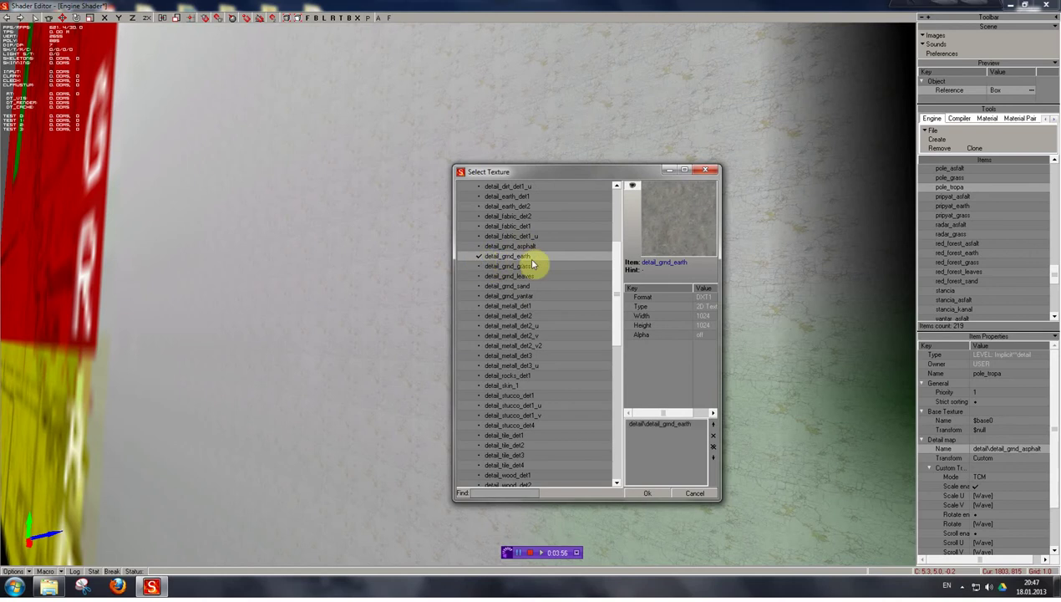
pyautogui.click(643, 493)
# Assign the detail_grnd_earth texture to the R2-A channel of the pole_tropa shader
pyautogui.scroll(-3, 1030, 462)
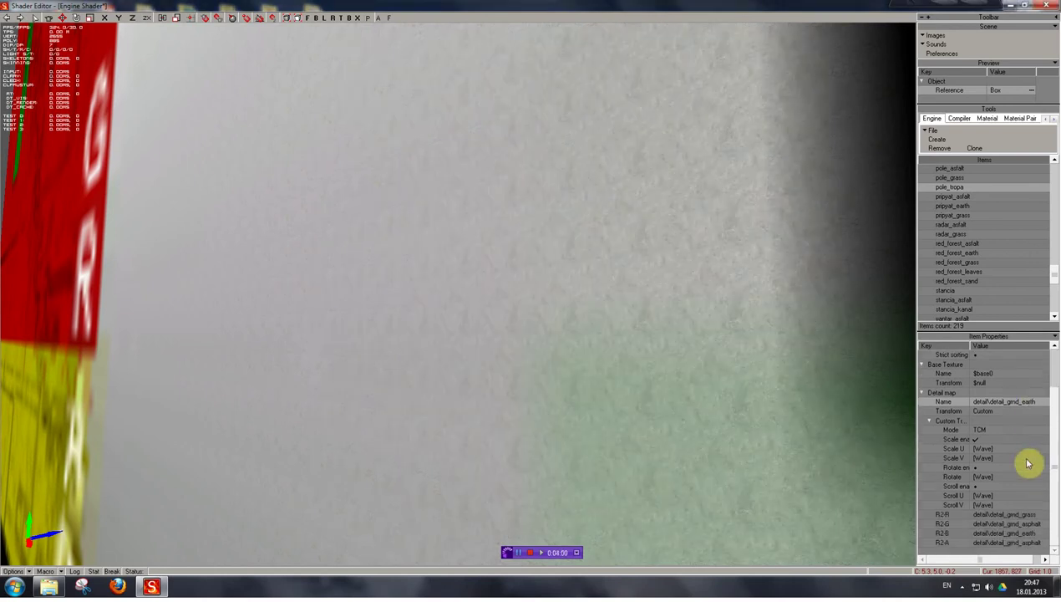
pyautogui.click(1038, 546)
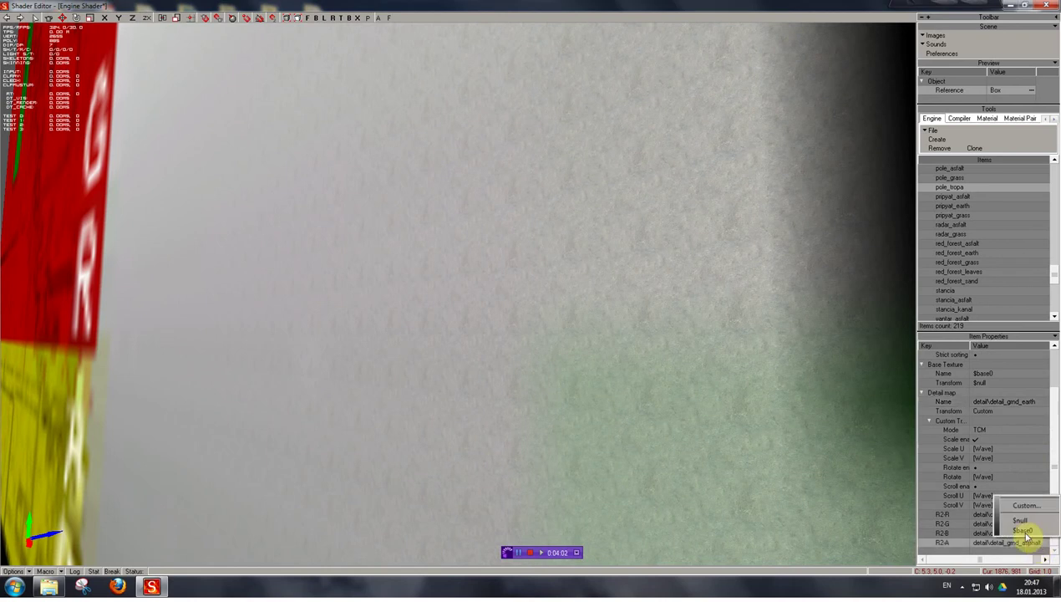
pyautogui.click(1025, 506)
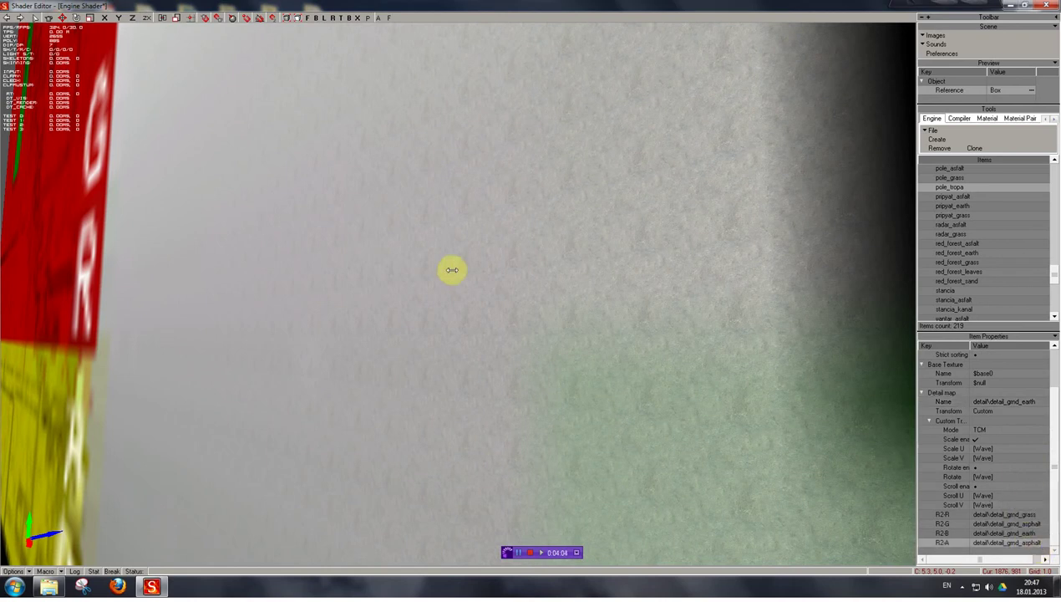
pyautogui.scroll(1, 482, 237)
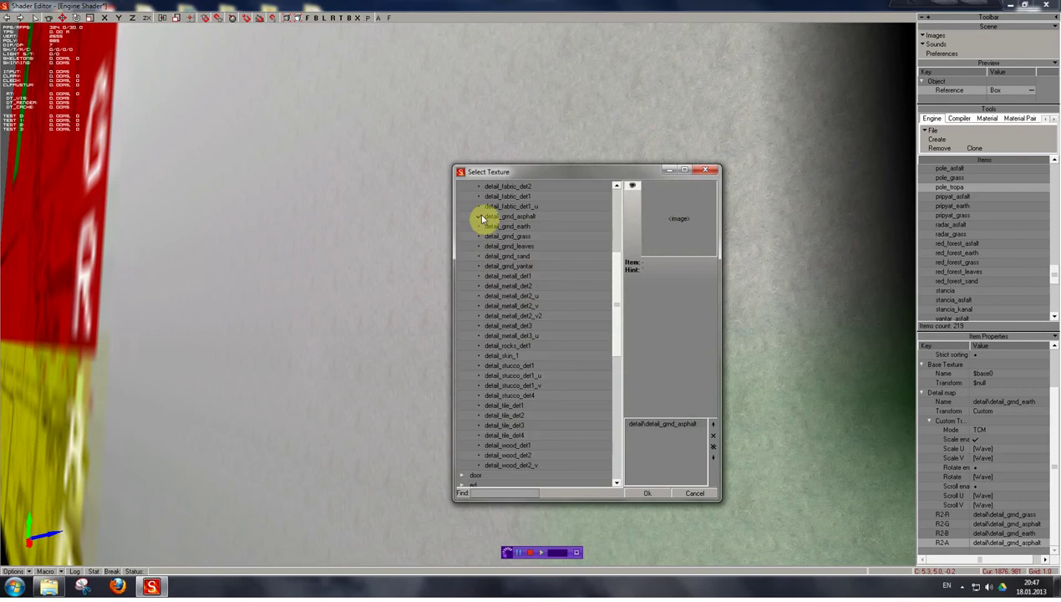
pyautogui.scroll(3, 489, 263)
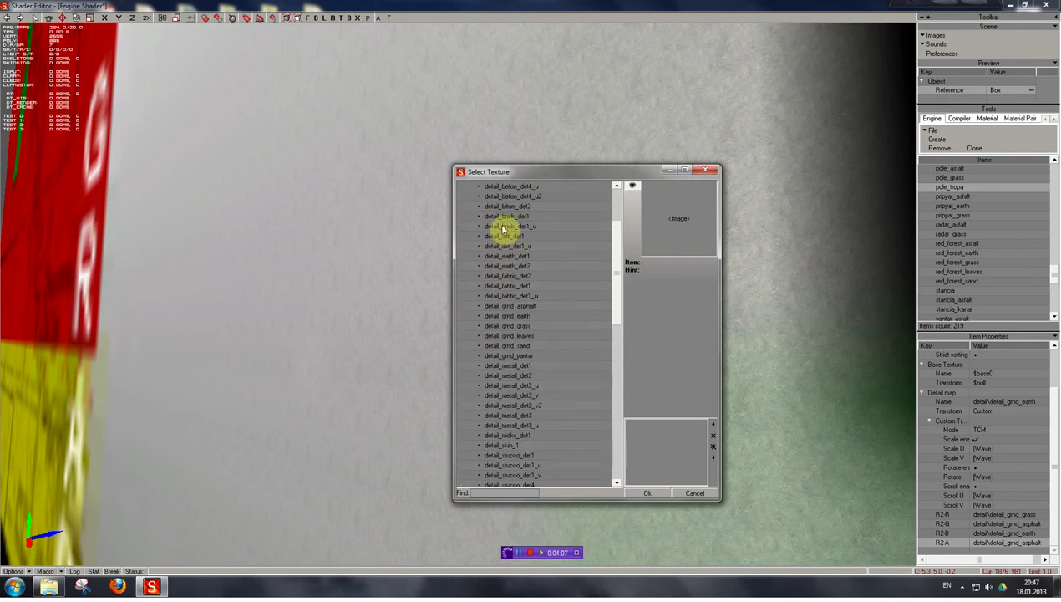
pyautogui.scroll(1, 505, 255)
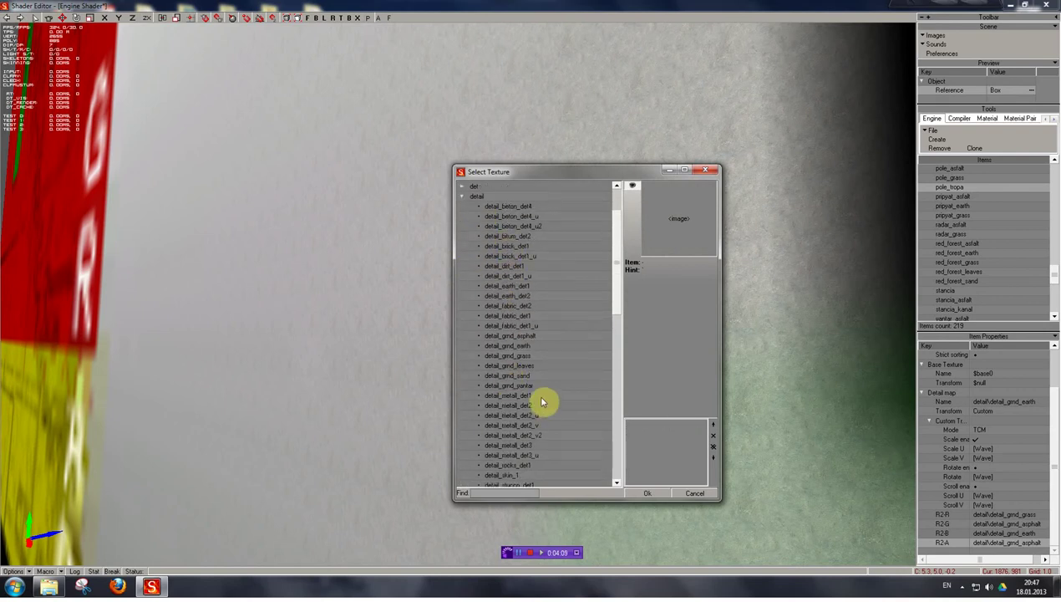
pyautogui.click(514, 350)
pyautogui.click(642, 493)
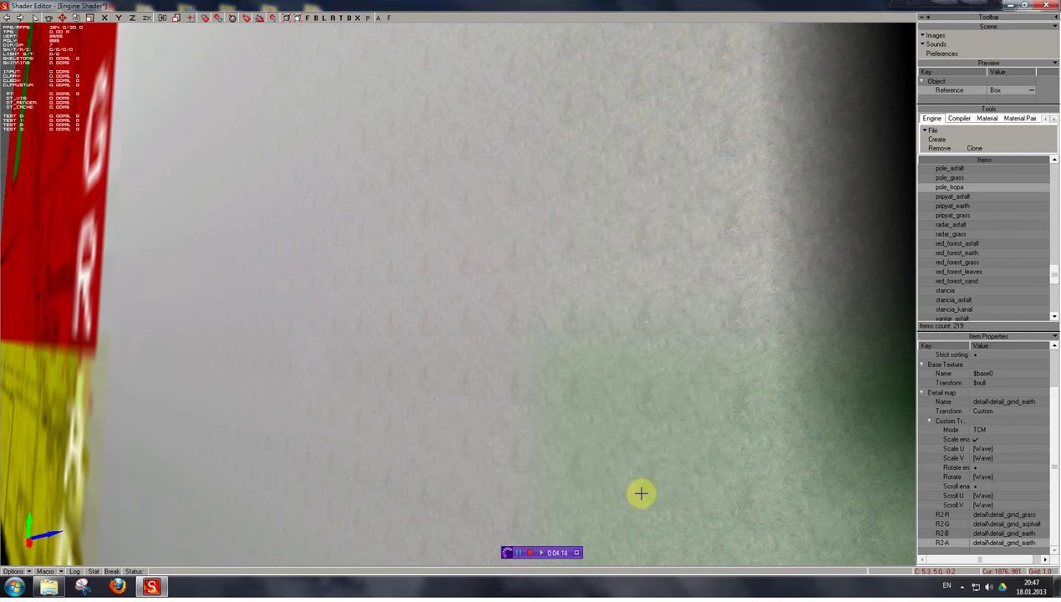
# Clone the pole_tropa shader and rename the copy pole_ozero
pyautogui.click(975, 149)
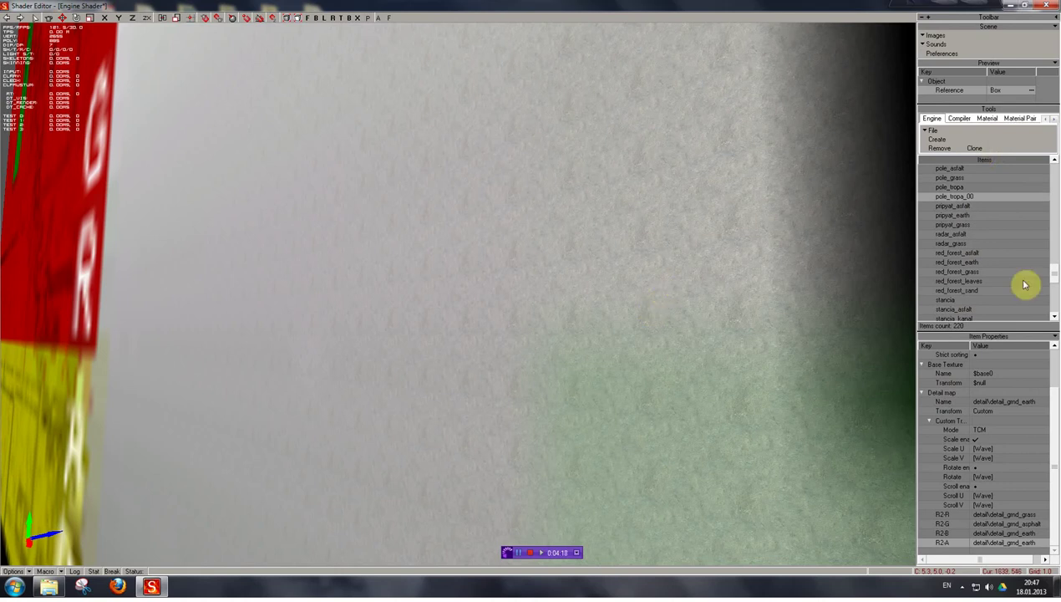
pyautogui.scroll(2, 1025, 383)
pyautogui.click(1020, 375)
pyautogui.moveTo(1019, 372); pyautogui.dragTo(983, 373)
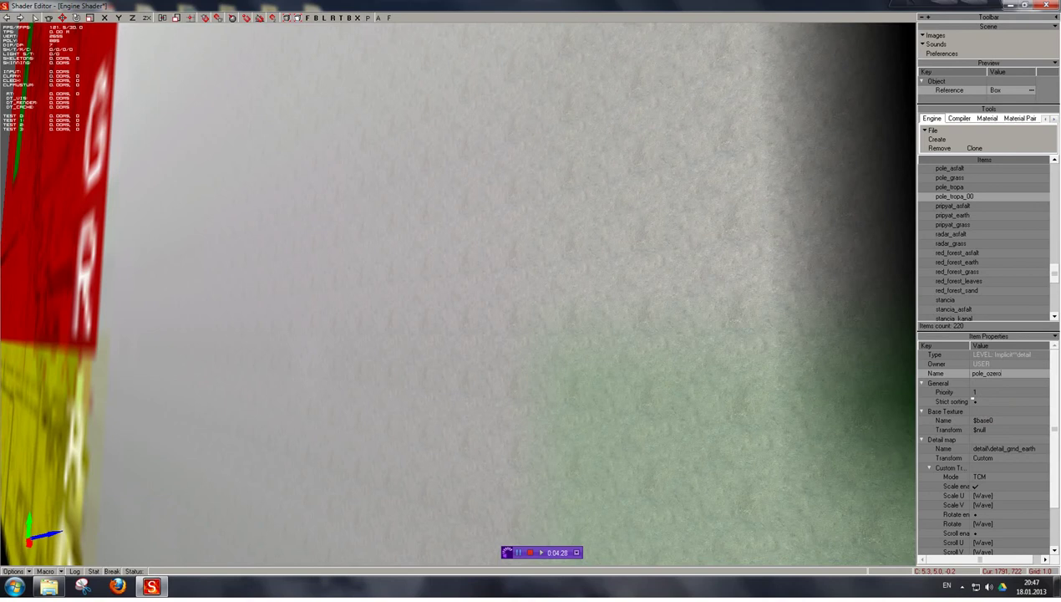
pyautogui.click(1012, 387)
# Preview candidate metal and ground textures and set the detail map texture of the pole_ozero shader to detail_grnd_sand
pyautogui.scroll(-3, 1028, 458)
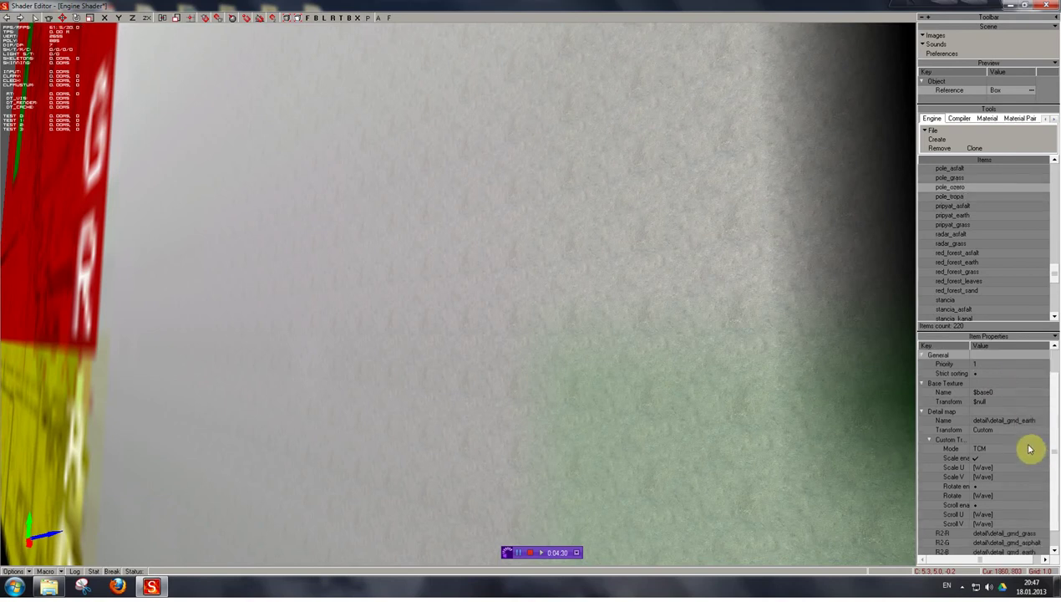
pyautogui.click(1030, 426)
pyautogui.click(1018, 427)
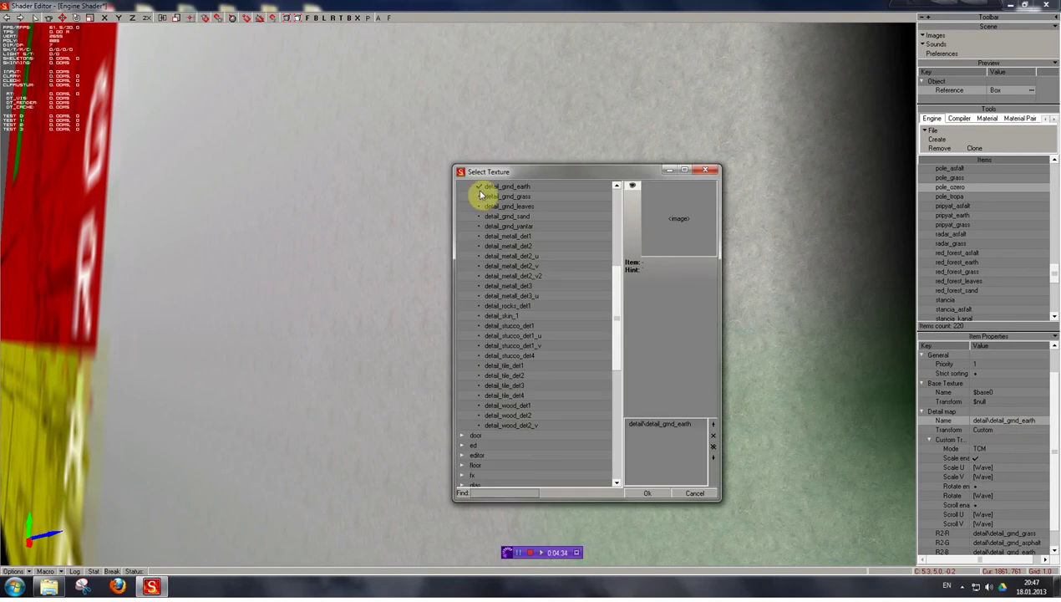
pyautogui.click(488, 237)
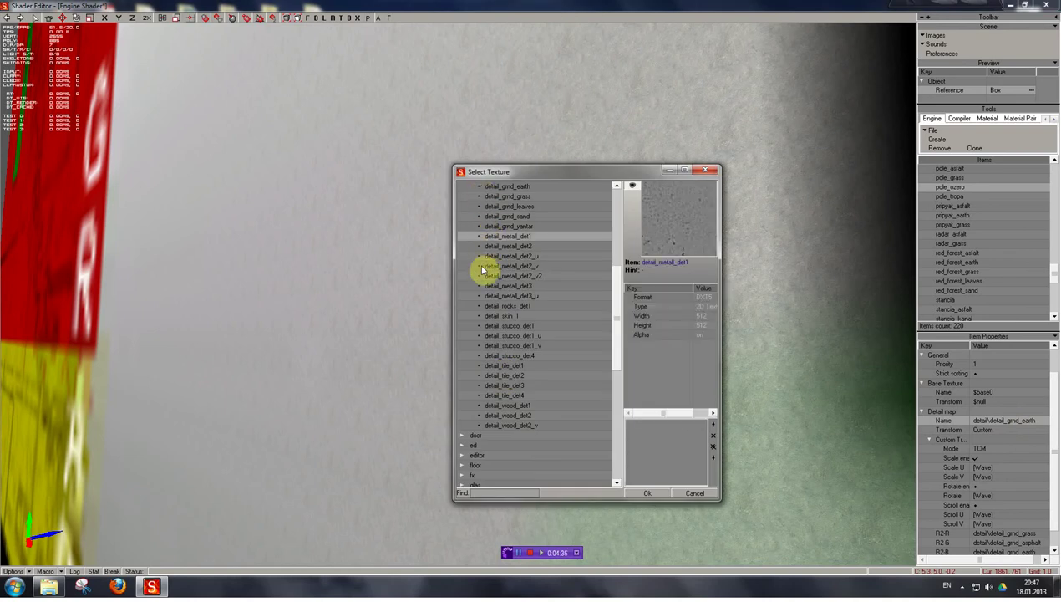
pyautogui.scroll(1, 488, 266)
pyautogui.click(511, 315)
pyautogui.scroll(2, 512, 315)
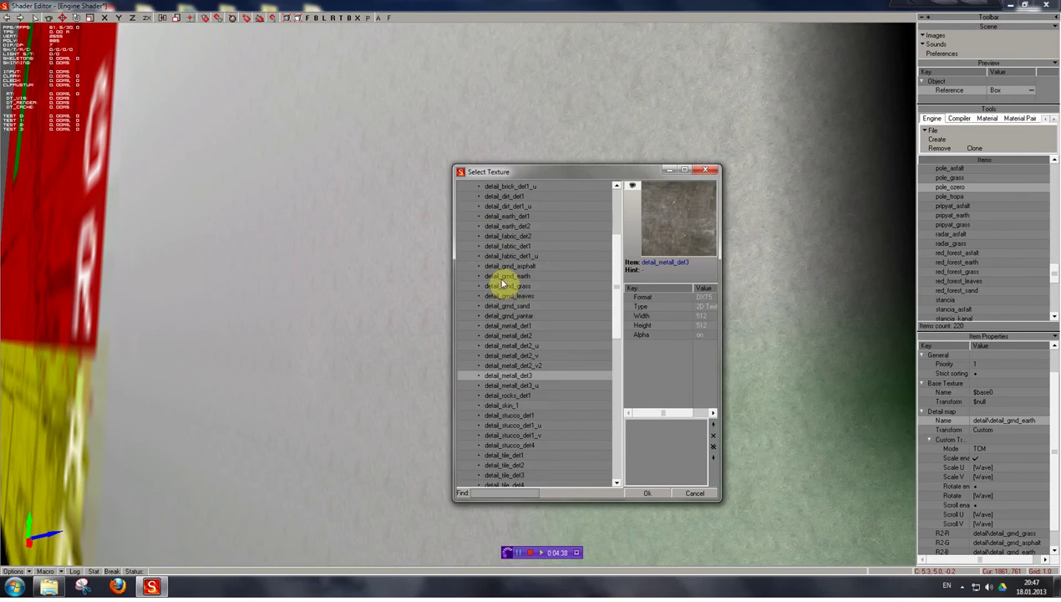
pyautogui.click(506, 246)
pyautogui.click(510, 276)
pyautogui.click(509, 306)
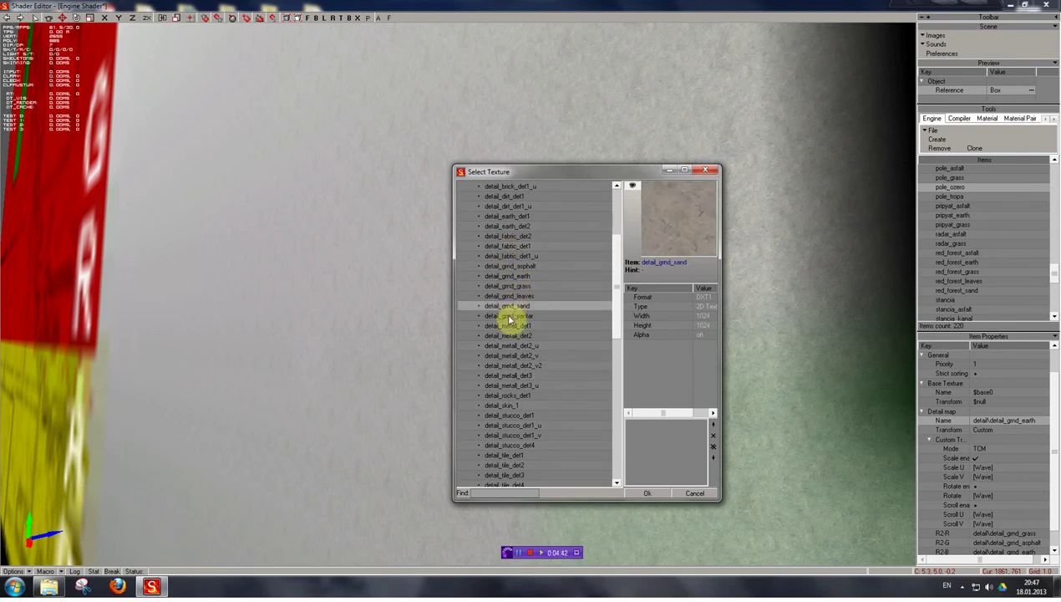
pyautogui.click(480, 309)
pyautogui.click(651, 494)
# Assign the detail_grnd_sand texture to the R2-A channel of the pole_ozero shader
pyautogui.scroll(-1, 1042, 482)
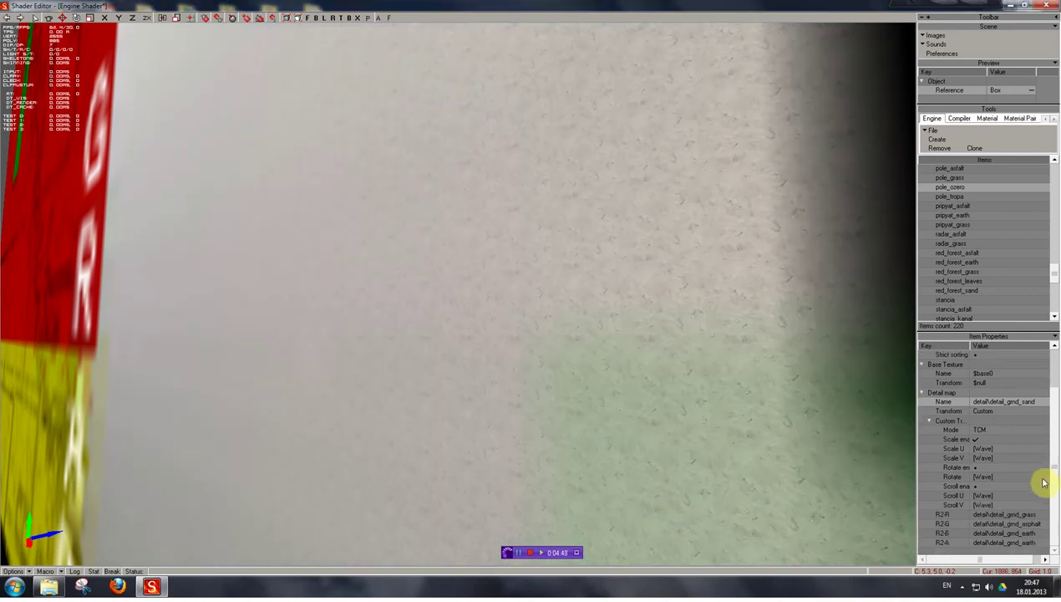
pyautogui.click(1034, 543)
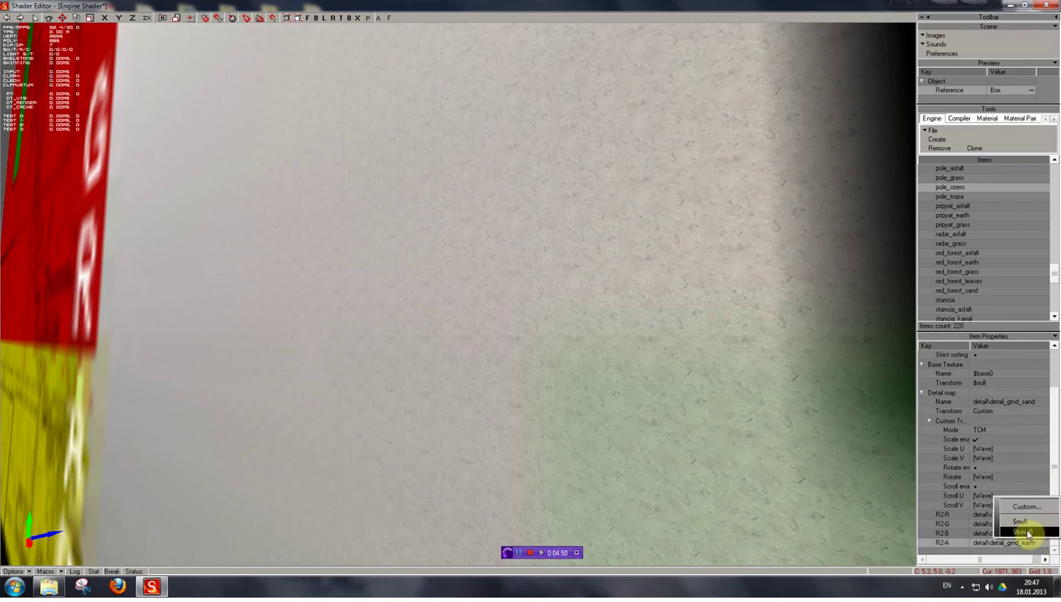
pyautogui.click(1025, 507)
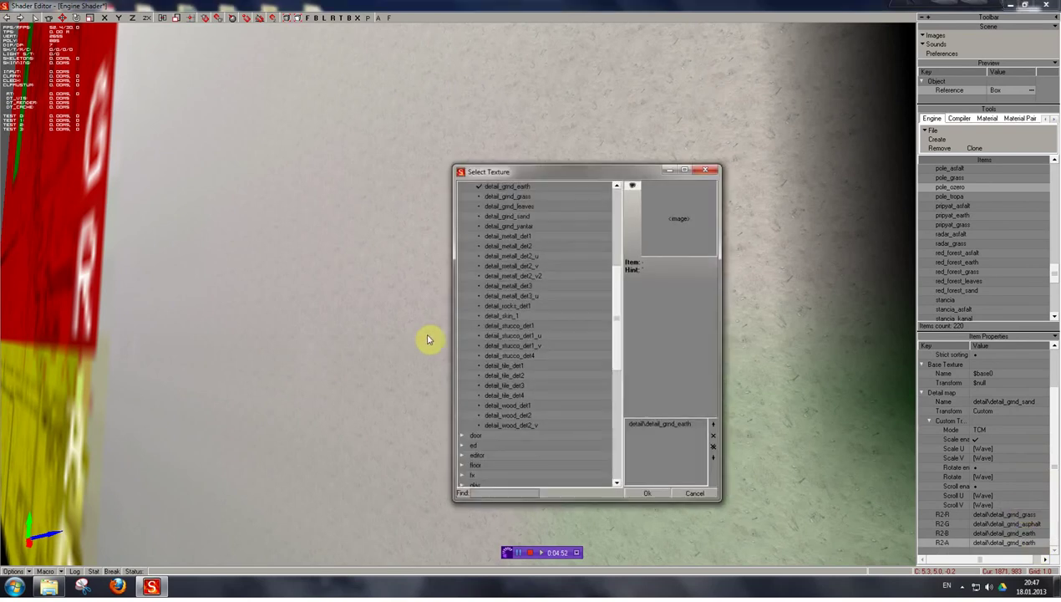
pyautogui.click(478, 193)
pyautogui.scroll(2, 491, 280)
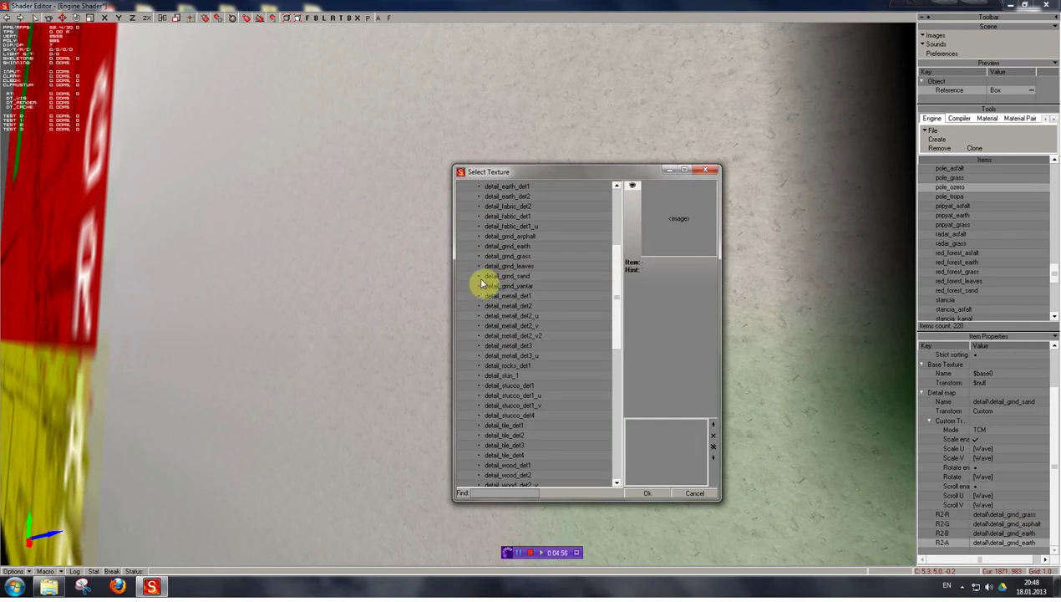
pyautogui.click(479, 277)
pyautogui.click(648, 495)
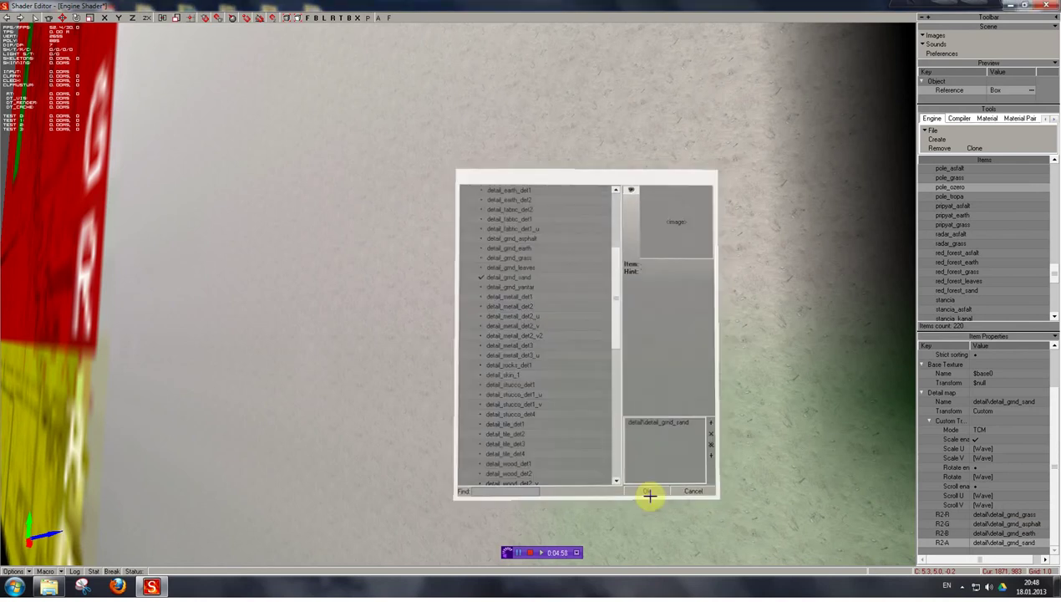
# Review the pole_asfalt, pole_grass, pole_ozero and pole_tropa shaders one by one on the preview box
pyautogui.scroll(2, 999, 239)
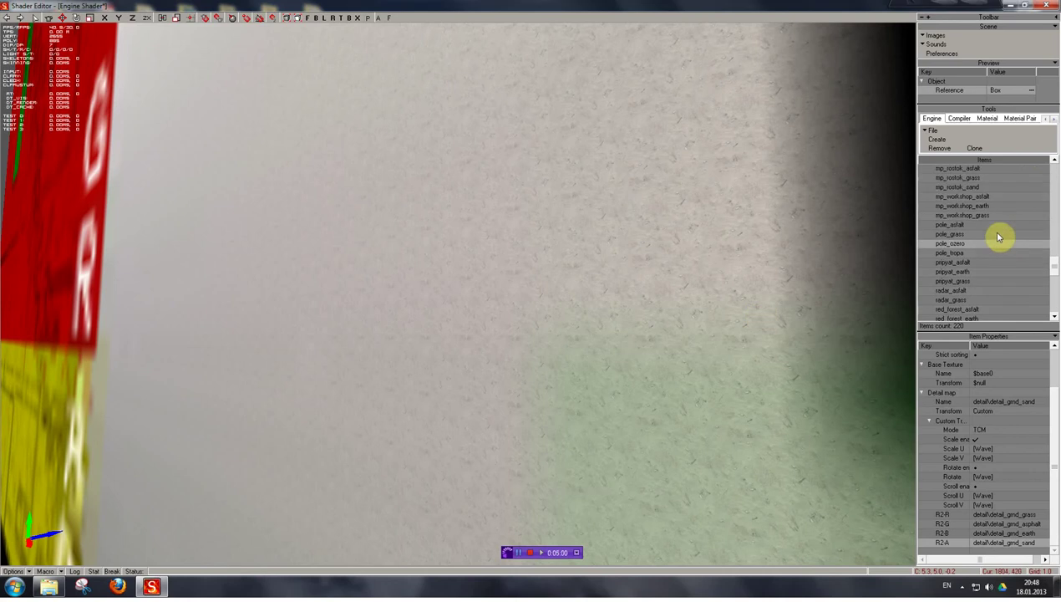
pyautogui.click(966, 226)
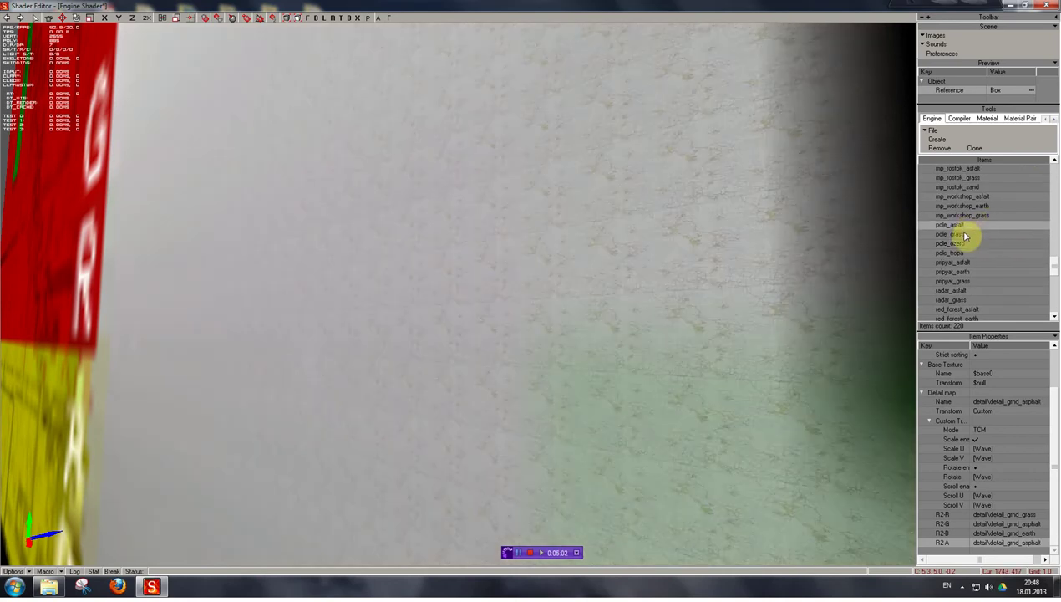
pyautogui.click(965, 234)
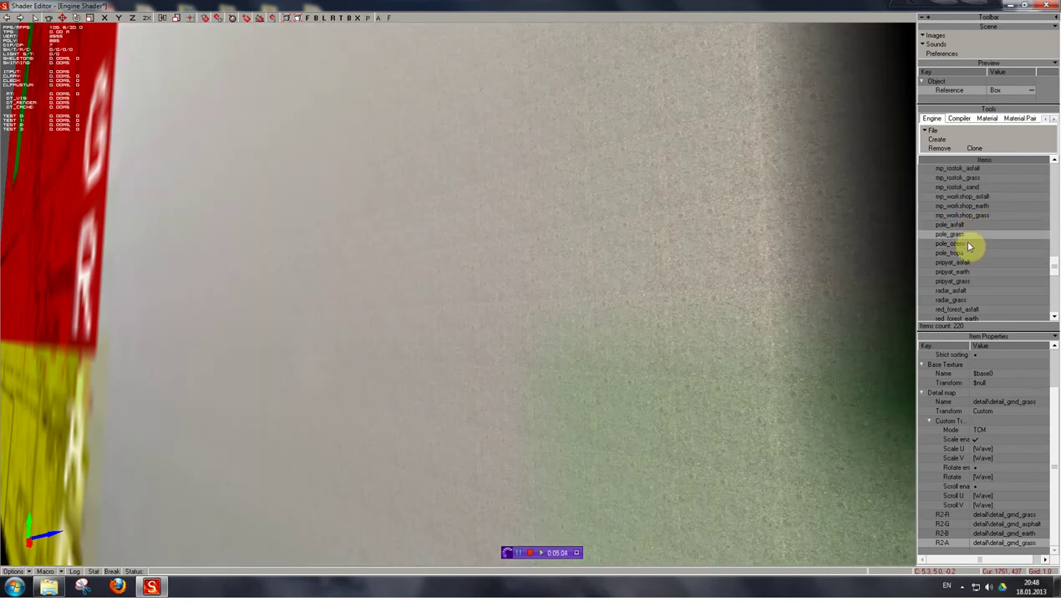
pyautogui.click(967, 243)
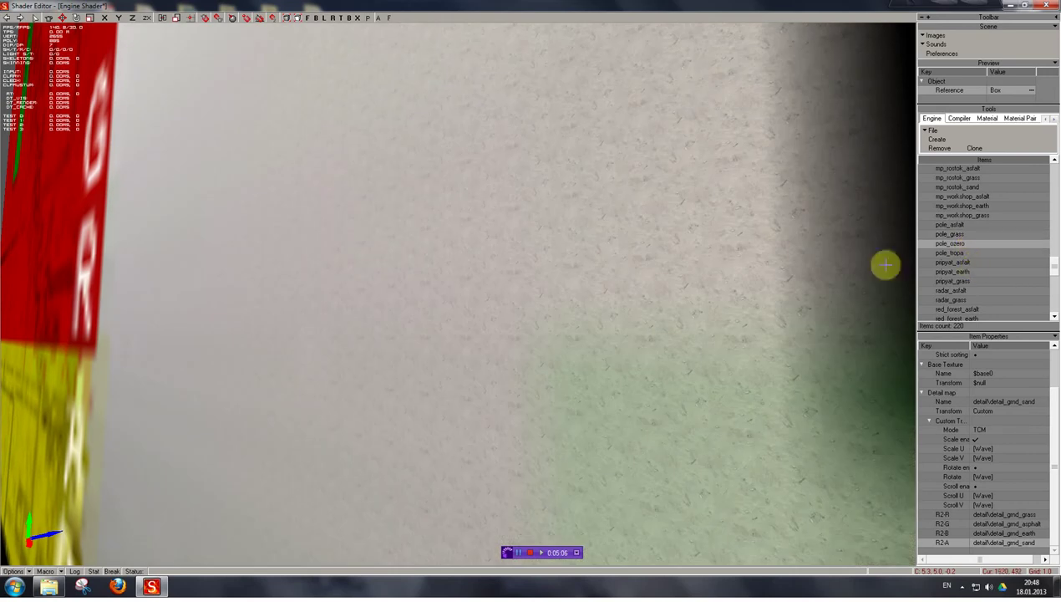
pyautogui.click(967, 252)
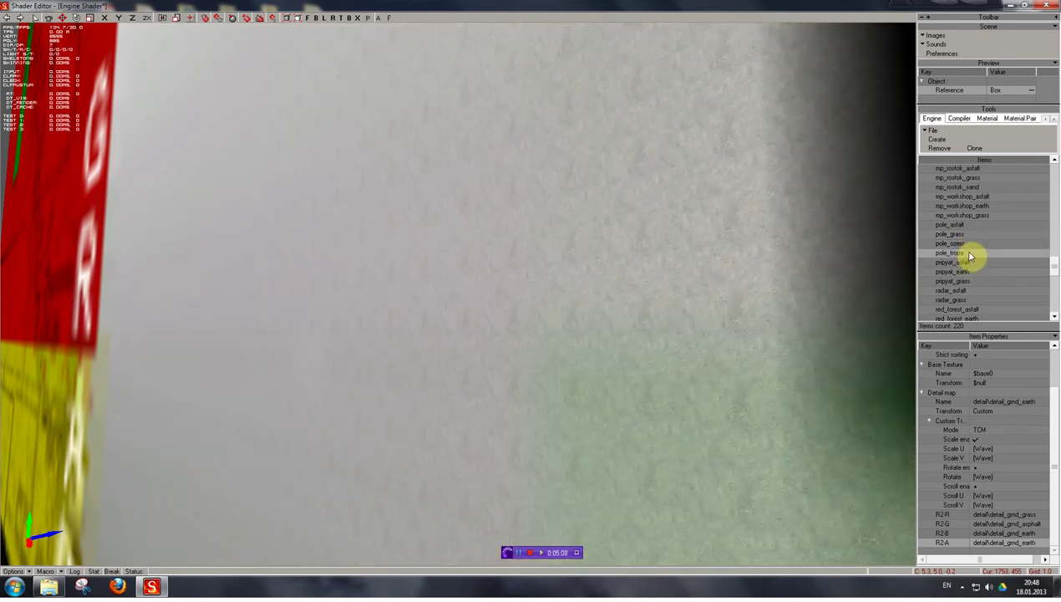
pyautogui.keyDown('shift'); pyautogui.moveTo(643, 379); pyautogui.dragTo(673, 422); pyautogui.keyUp('shift')
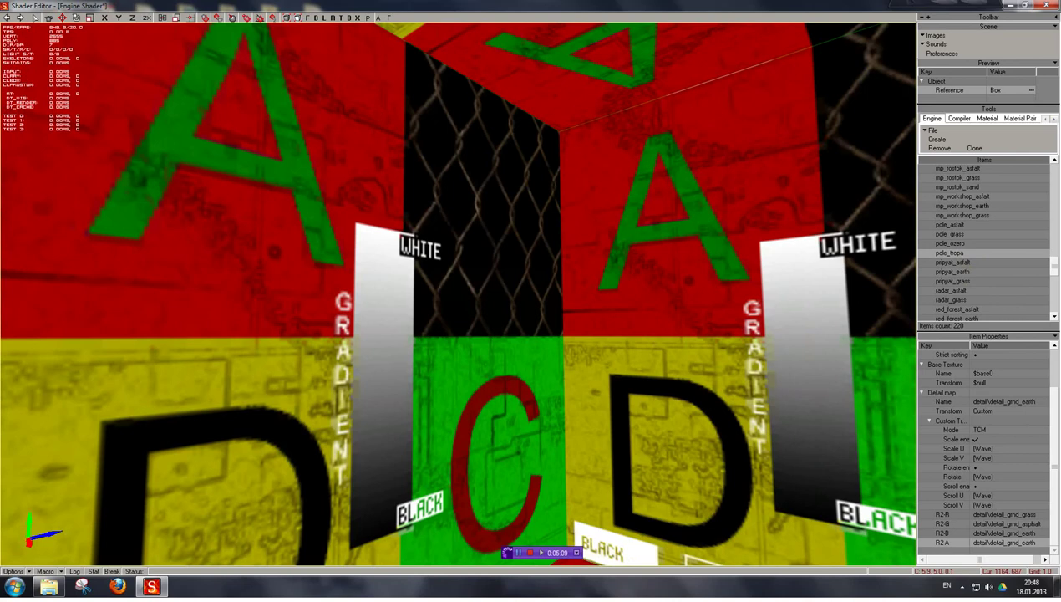
pyautogui.keyDown('shift'); pyautogui.moveTo(644, 379); pyautogui.dragTo(645, 434); pyautogui.keyUp('shift')
# Save the engine shader library and close the Shader Editor
pyautogui.click(932, 132)
pyautogui.click(928, 134)
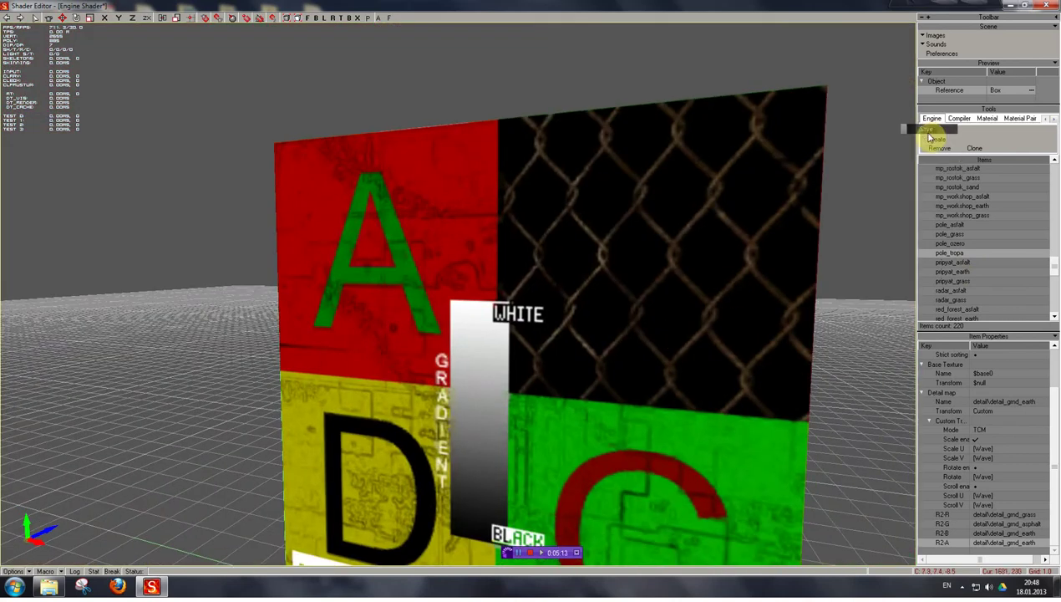
pyautogui.click(1041, 17)
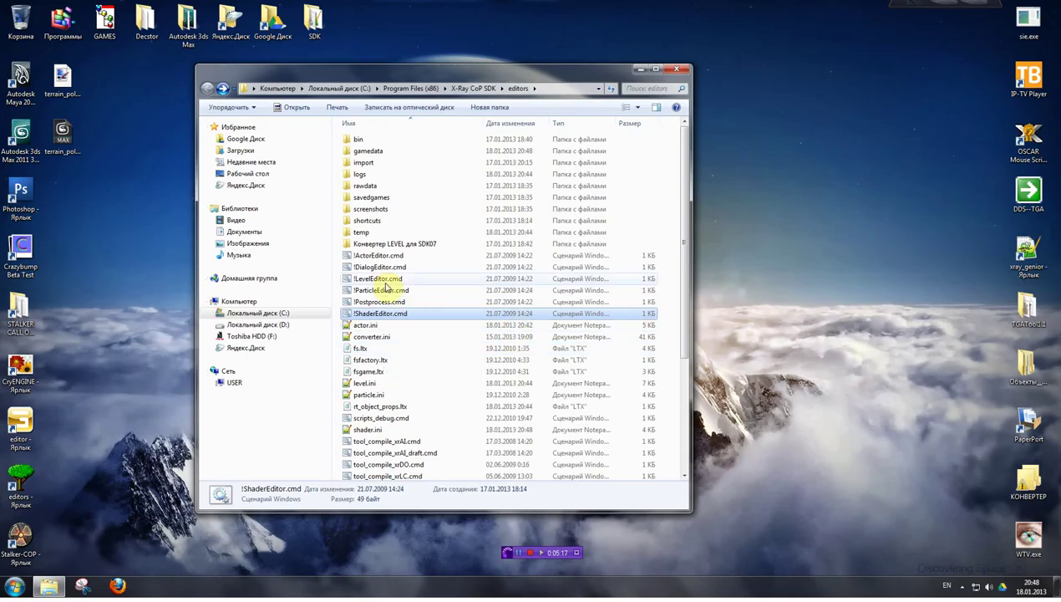
# Launch the Level Editor through !LevelEditor.cmd and preview the terrain_neu_pole object from the Object Library
pyautogui.doubleClick(381, 279)
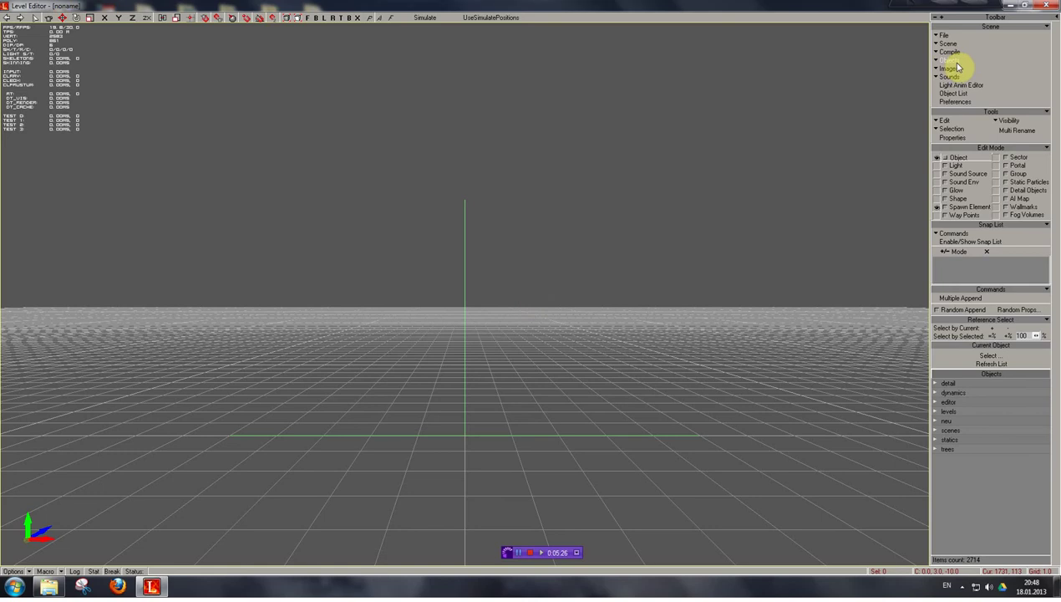
pyautogui.click(956, 62)
pyautogui.click(946, 73)
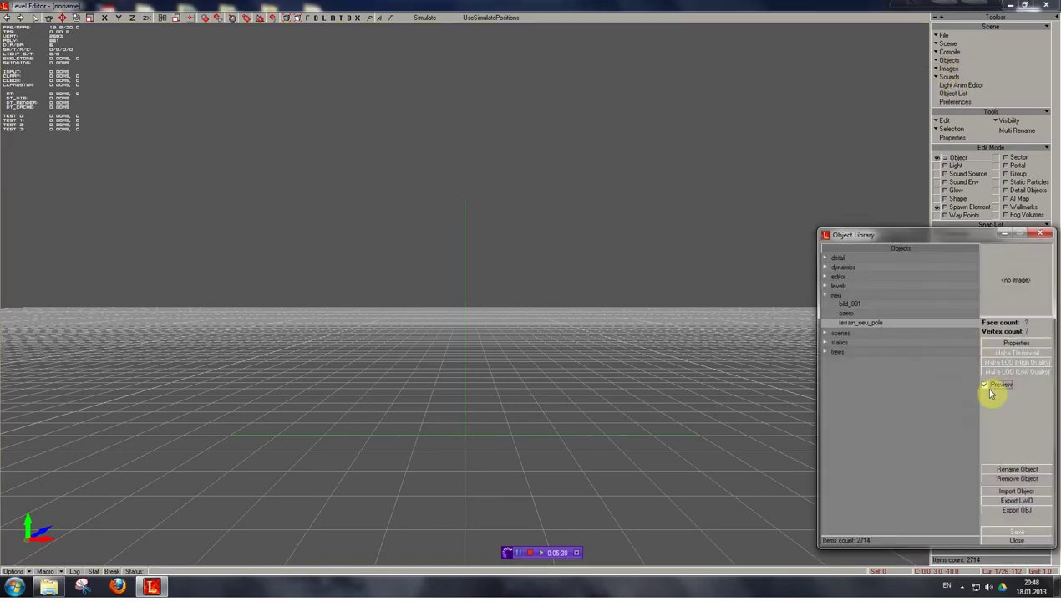
pyautogui.keyDown('shift'); pyautogui.moveTo(558, 453); pyautogui.dragTo(602, 434, button='right'); pyautogui.keyUp('shift')
pyautogui.keyDown('shift'); pyautogui.moveTo(601, 435); pyautogui.dragTo(565, 502); pyautogui.keyUp('shift')
pyautogui.keyDown('shift'); pyautogui.moveTo(565, 501); pyautogui.dragTo(585, 518, button='right'); pyautogui.keyUp('shift')
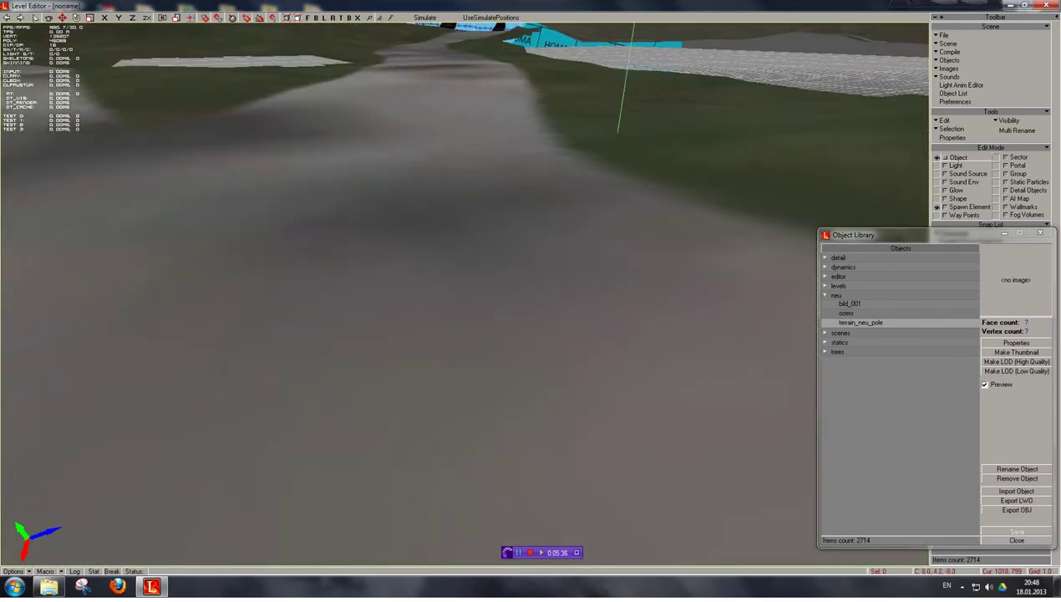
pyautogui.keyDown('shift'); pyautogui.moveTo(562, 460); pyautogui.dragTo(560, 447, button='right'); pyautogui.keyUp('shift')
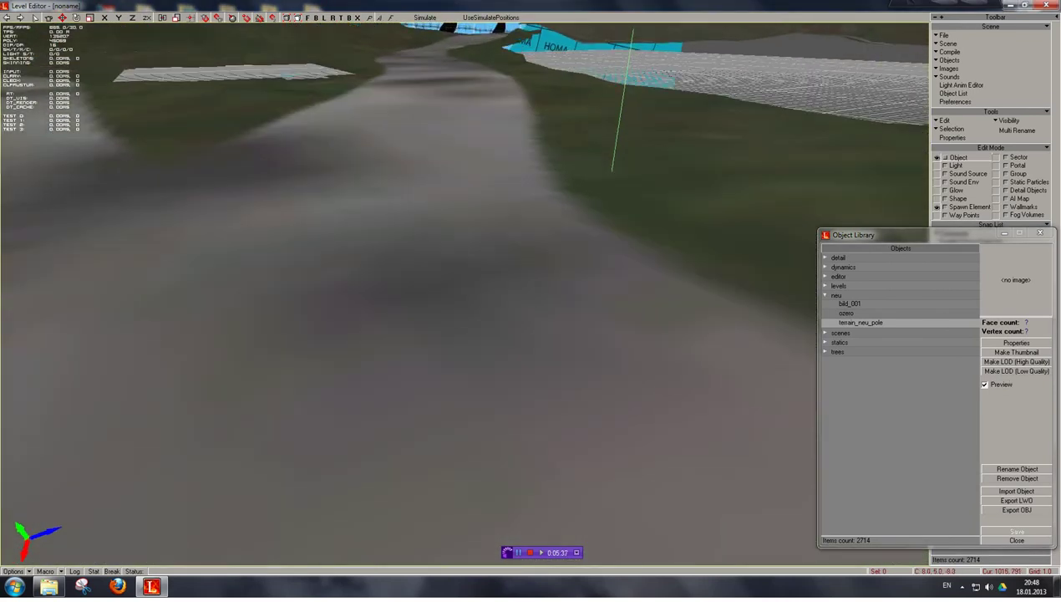
# Open the properties of terrain_neu_pole and enlarge the window and key column until the surface names are fully readable
pyautogui.click(1007, 342)
pyautogui.moveTo(825, 103); pyautogui.dragTo(127, 148)
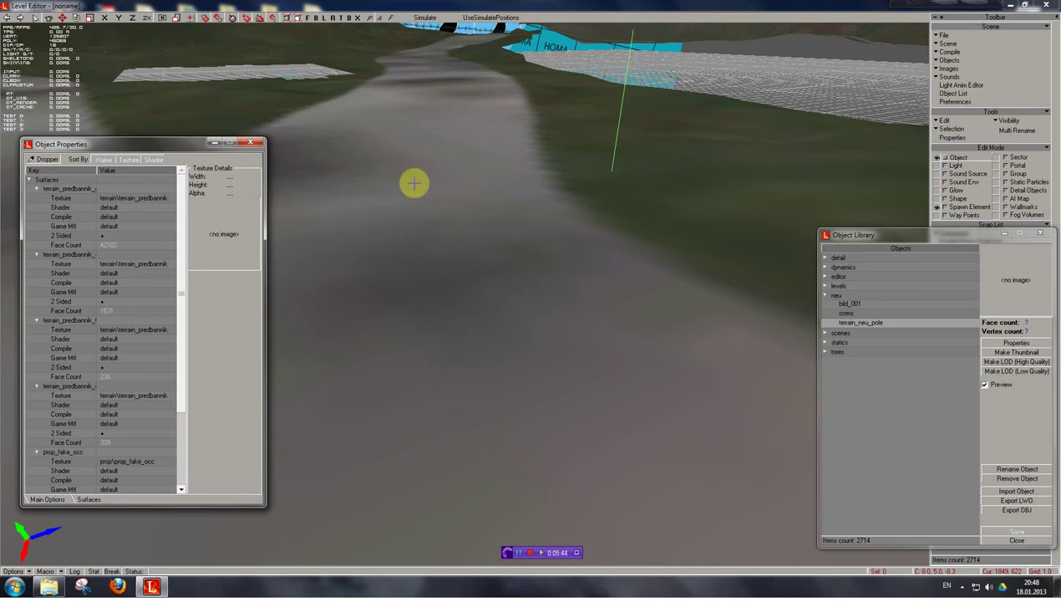
pyautogui.click(399, 326)
pyautogui.click(414, 363)
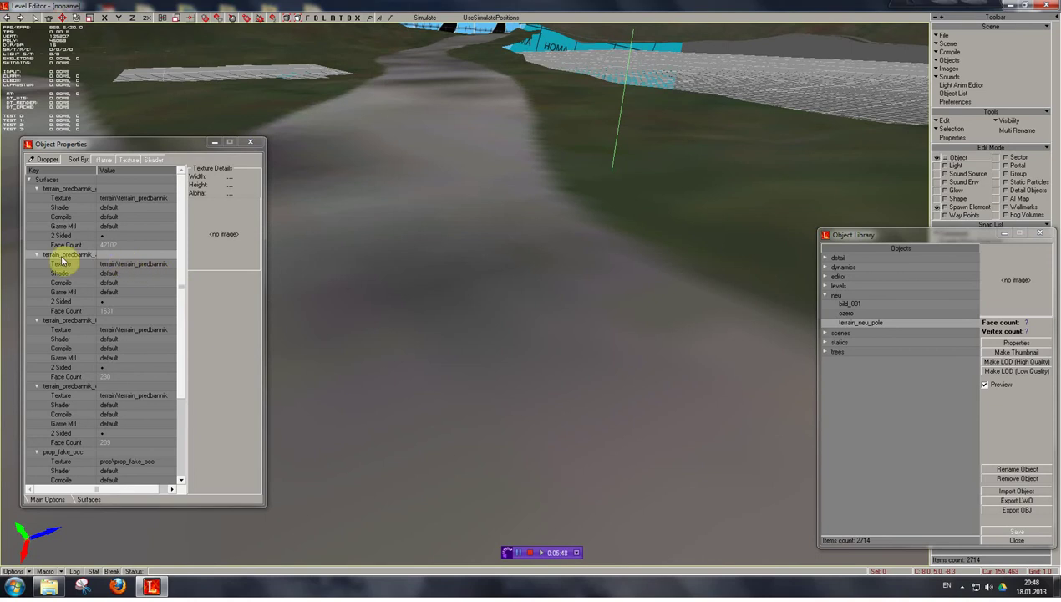
pyautogui.click(154, 269)
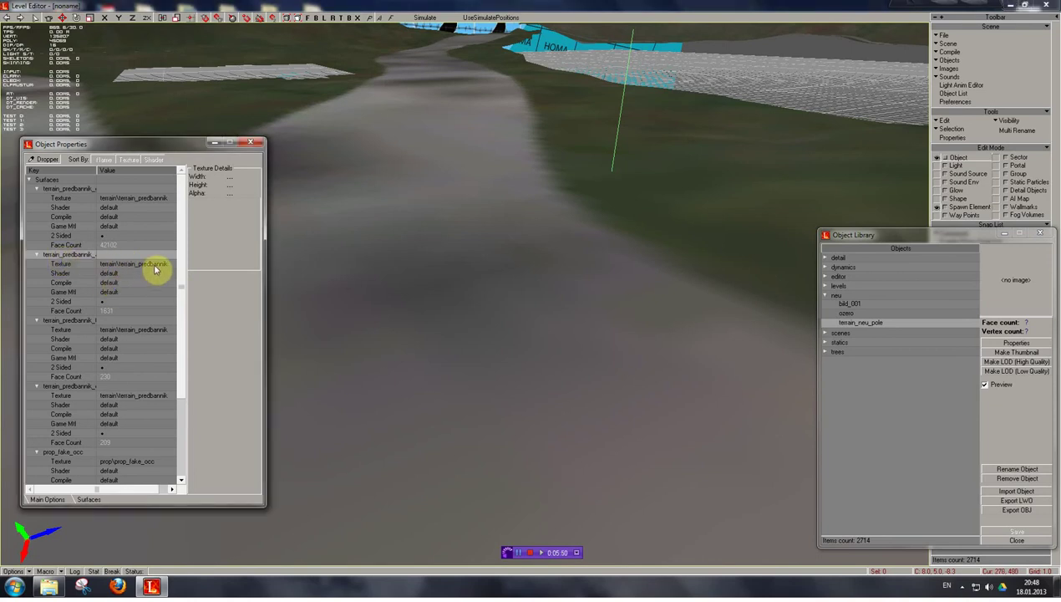
pyautogui.moveTo(96, 169); pyautogui.dragTo(122, 170)
pyautogui.click(102, 256)
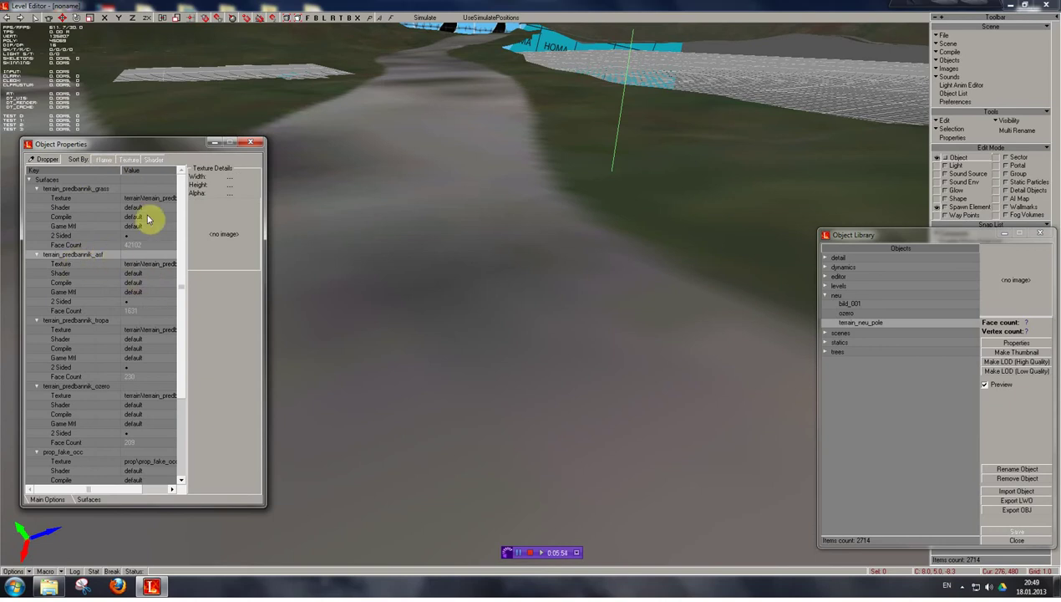
pyautogui.moveTo(266, 475); pyautogui.dragTo(303, 483)
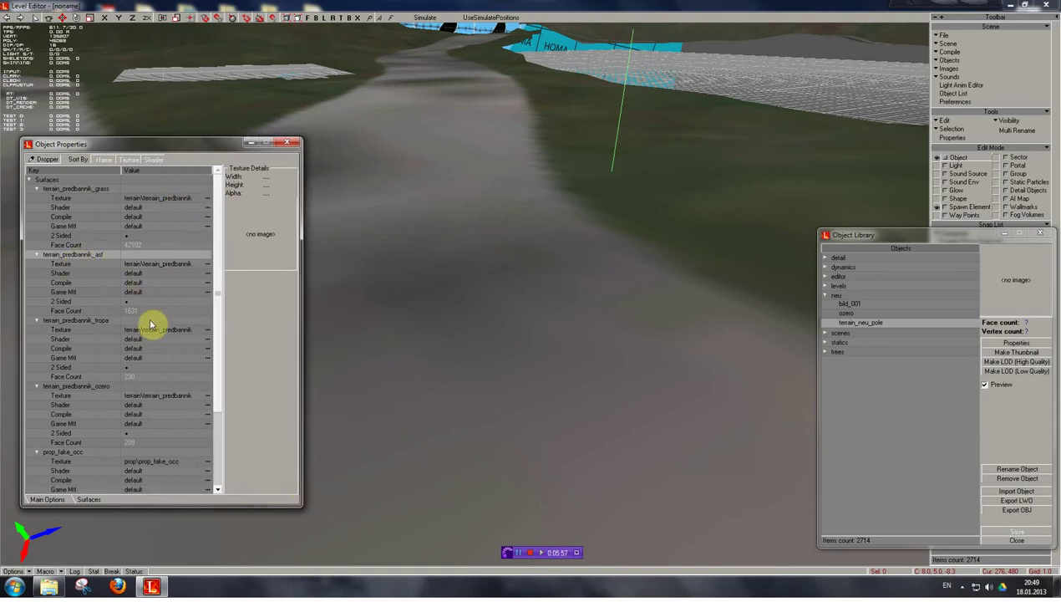
# Set the shader of the terrain_predbannik_asf surface to levels\pole_asfalt and inspect the road in the preview
pyautogui.doubleClick(149, 270)
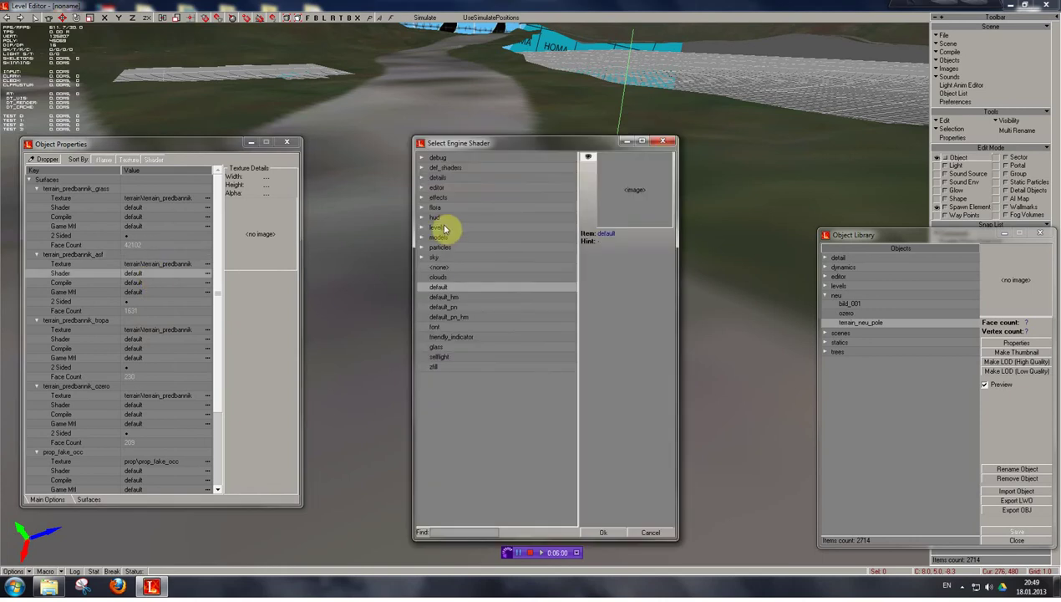
pyautogui.click(422, 229)
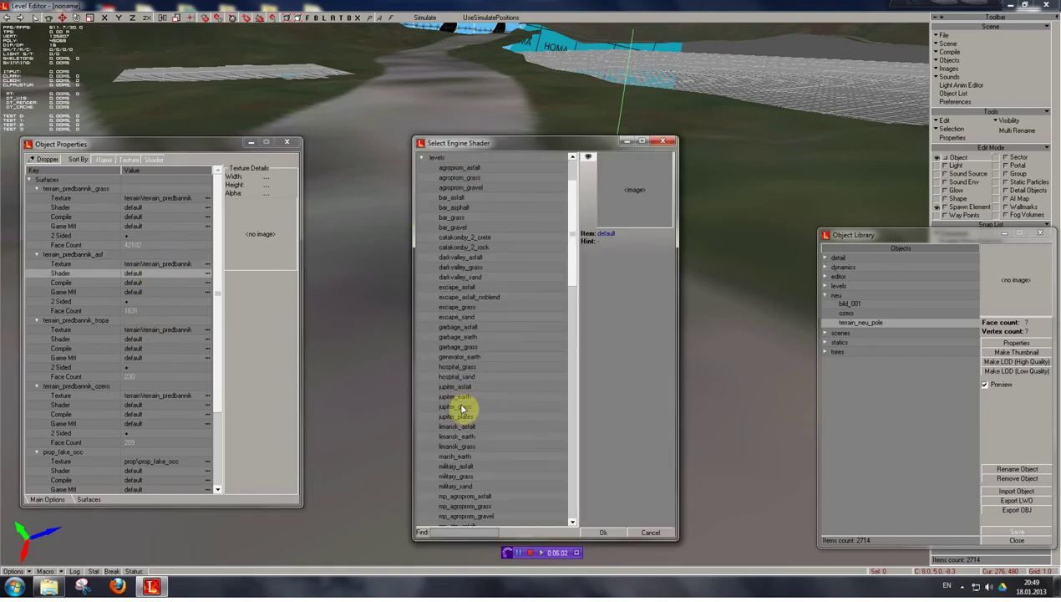
pyautogui.scroll(-12, 472, 456)
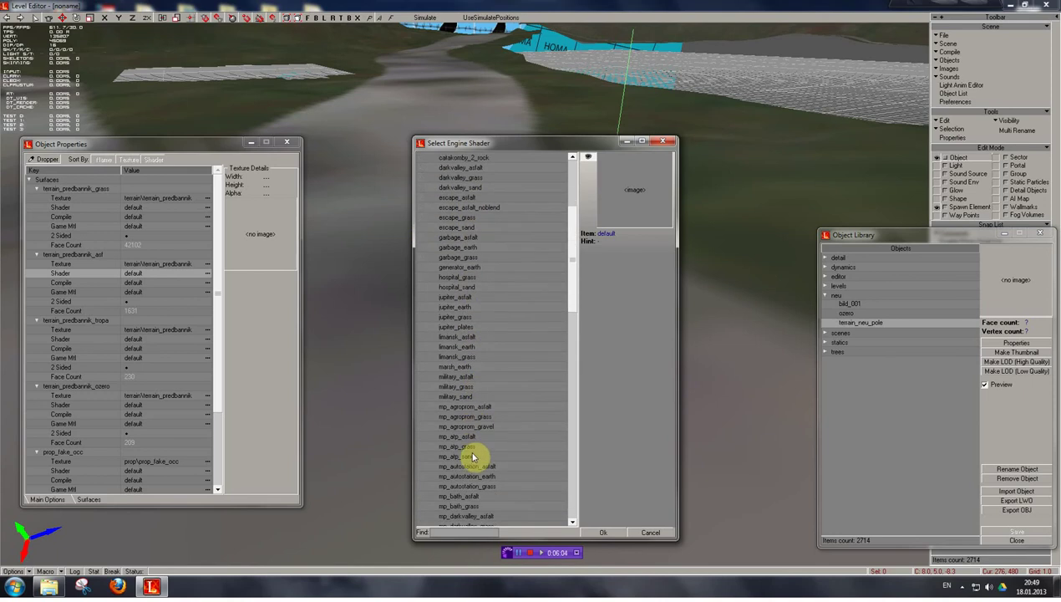
pyautogui.scroll(-4, 468, 456)
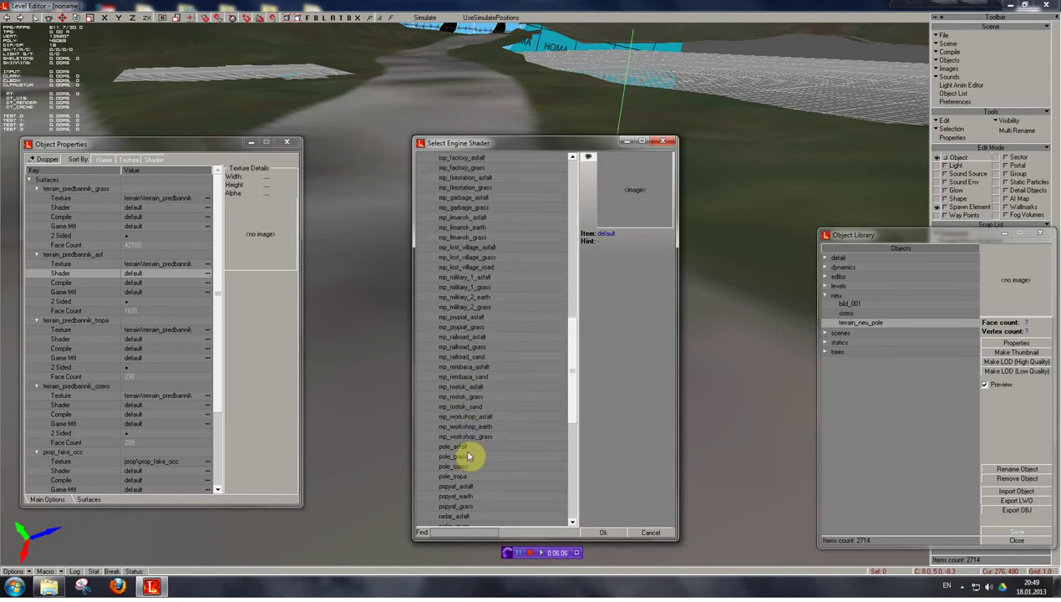
pyautogui.click(469, 447)
pyautogui.click(601, 532)
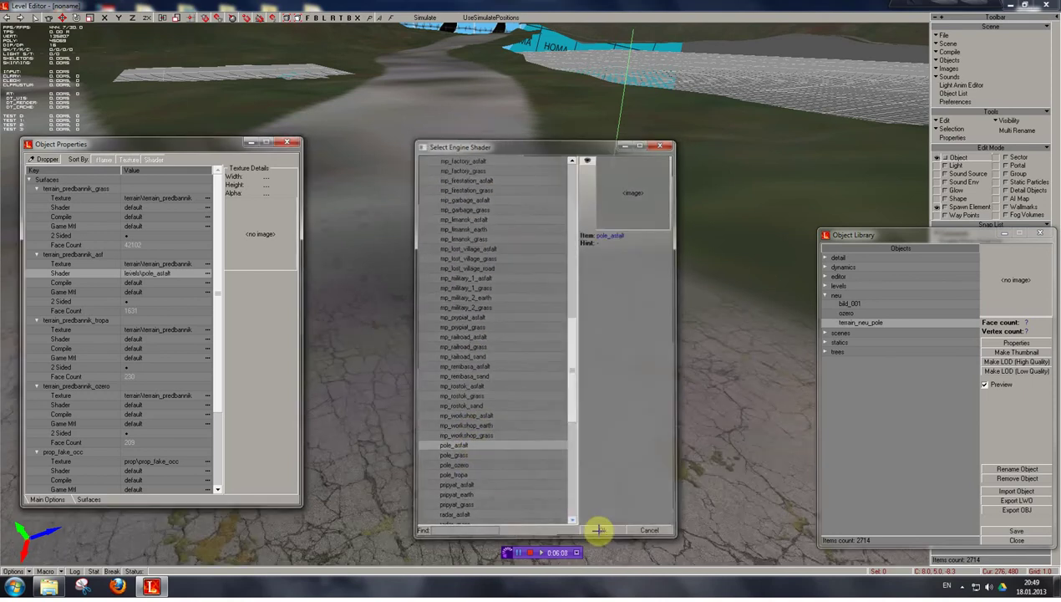
pyautogui.keyDown('shift'); pyautogui.moveTo(517, 455); pyautogui.dragTo(501, 444); pyautogui.keyUp('shift')
pyautogui.keyDown('shift'); pyautogui.moveTo(501, 443); pyautogui.dragTo(501, 443, button='right'); pyautogui.keyUp('shift')
pyautogui.keyDown('shift'); pyautogui.moveTo(501, 443); pyautogui.dragTo(499, 441); pyautogui.keyUp('shift')
# Set the game material of the terrain_predbannik_asf surface to materials\asphalt
pyautogui.click(96, 190)
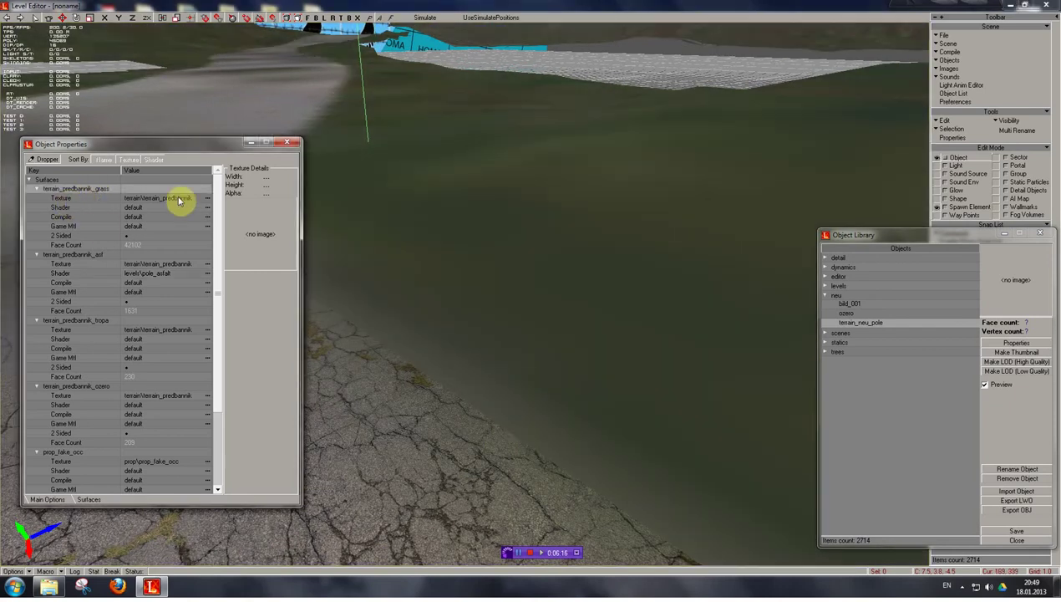
pyautogui.click(154, 292)
pyautogui.click(154, 290)
pyautogui.click(423, 171)
pyautogui.click(445, 186)
pyautogui.click(446, 177)
pyautogui.doubleClick(445, 177)
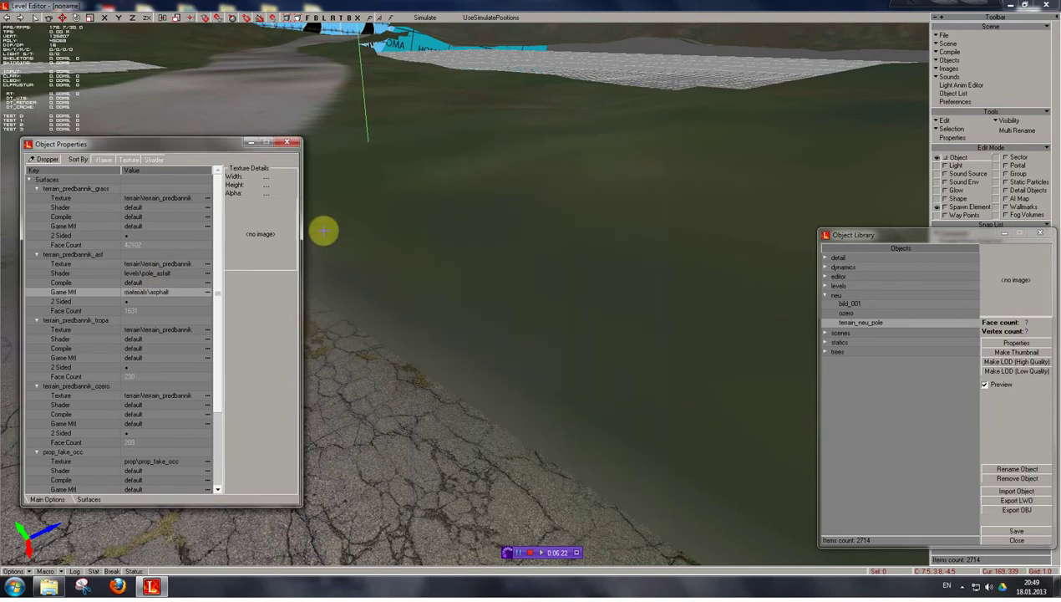
# Set the shader of the terrain_predbannik_grass surface to levels\pole_grass
pyautogui.click(161, 283)
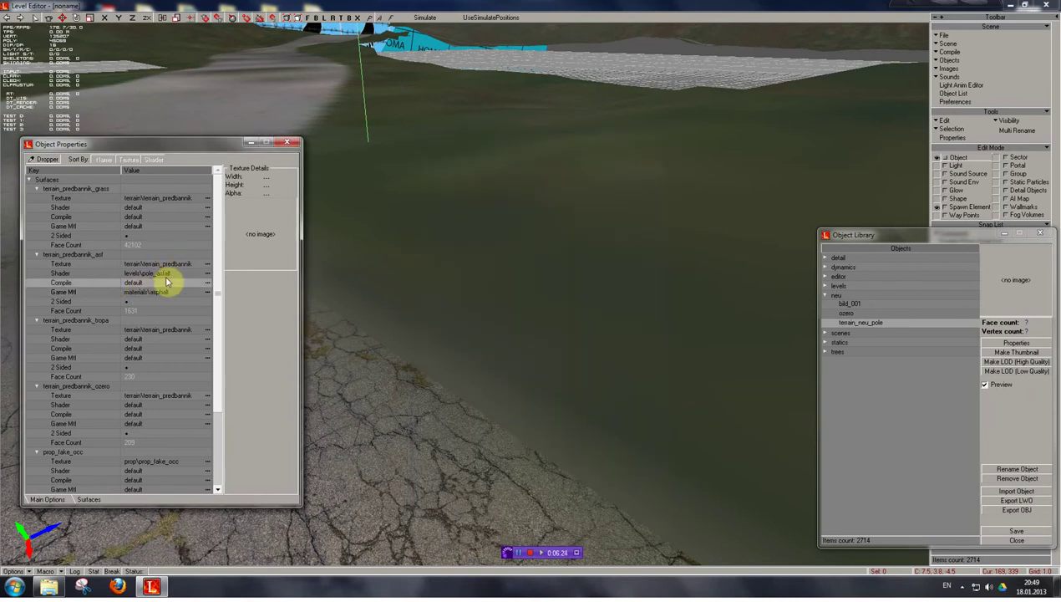
pyautogui.doubleClick(148, 206)
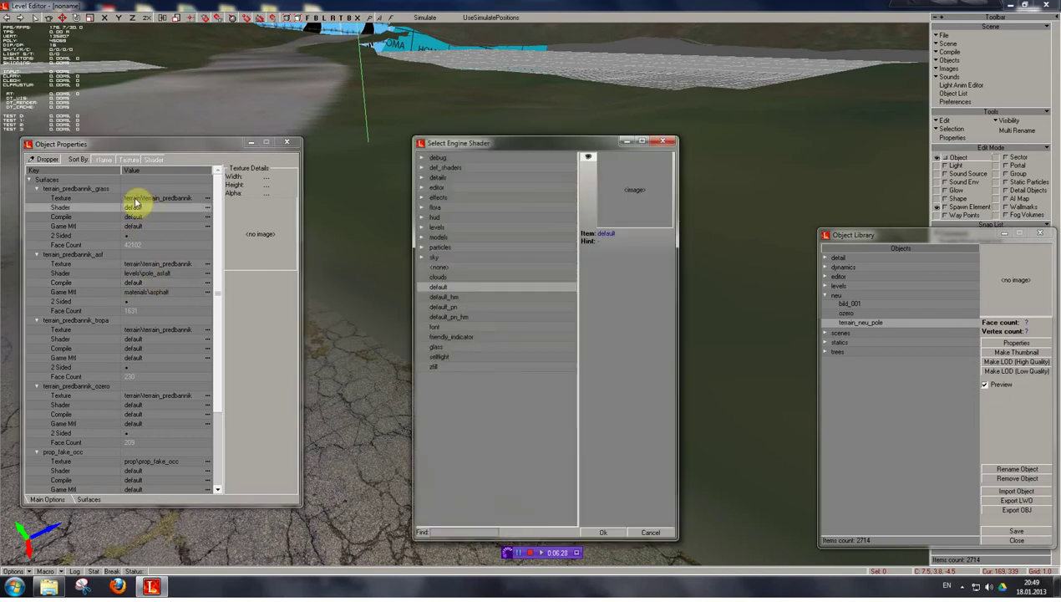
pyautogui.click(422, 228)
pyautogui.scroll(-10, 540, 213)
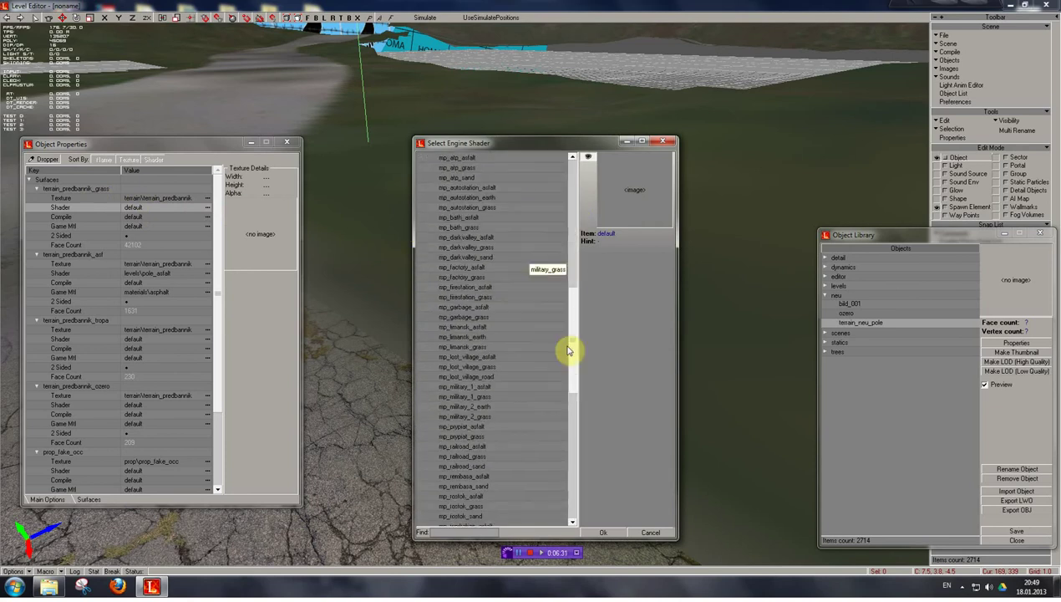
pyautogui.click(468, 297)
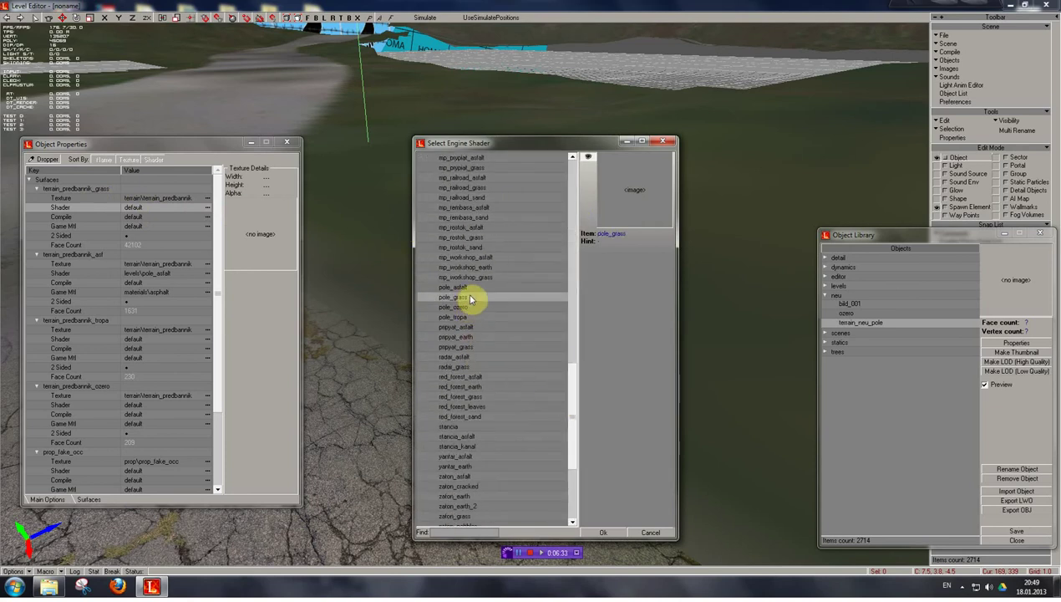
pyautogui.doubleClick(469, 296)
# Set the game material of the terrain_predbannik_grass surface to materials\grass
pyautogui.doubleClick(138, 226)
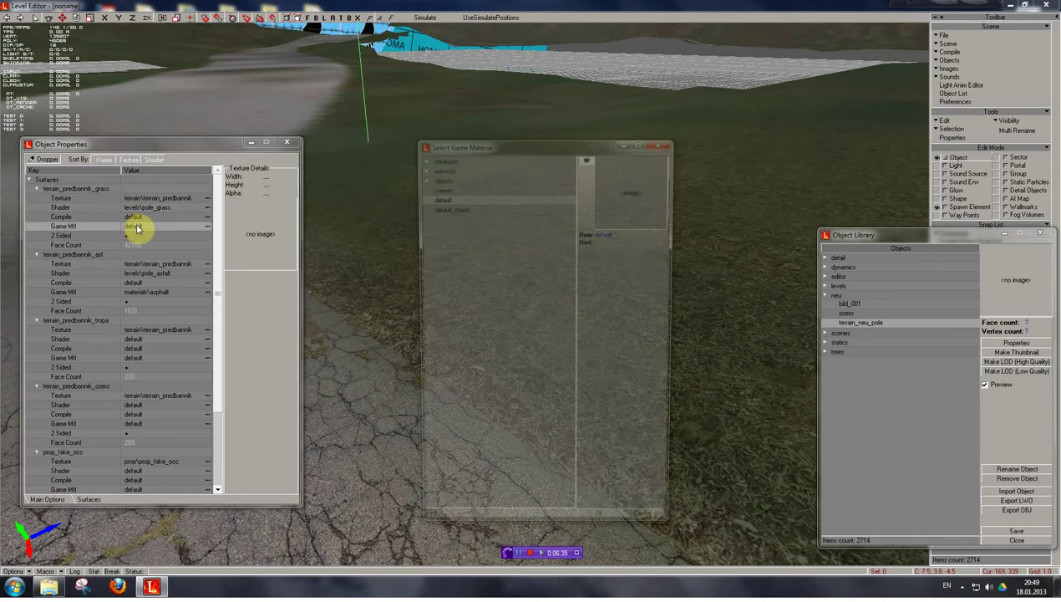
pyautogui.click(422, 169)
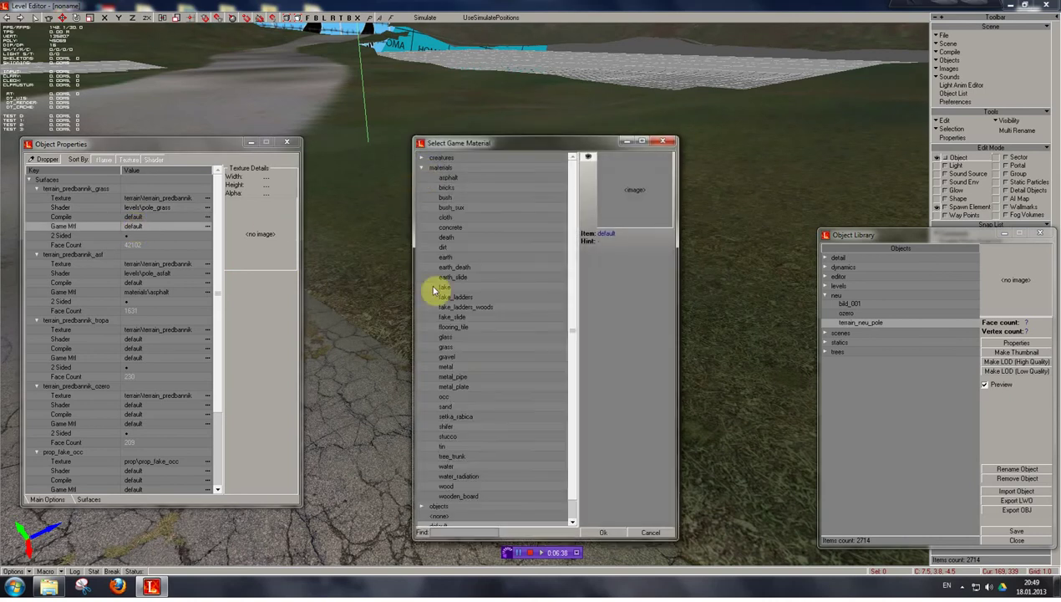
pyautogui.doubleClick(461, 348)
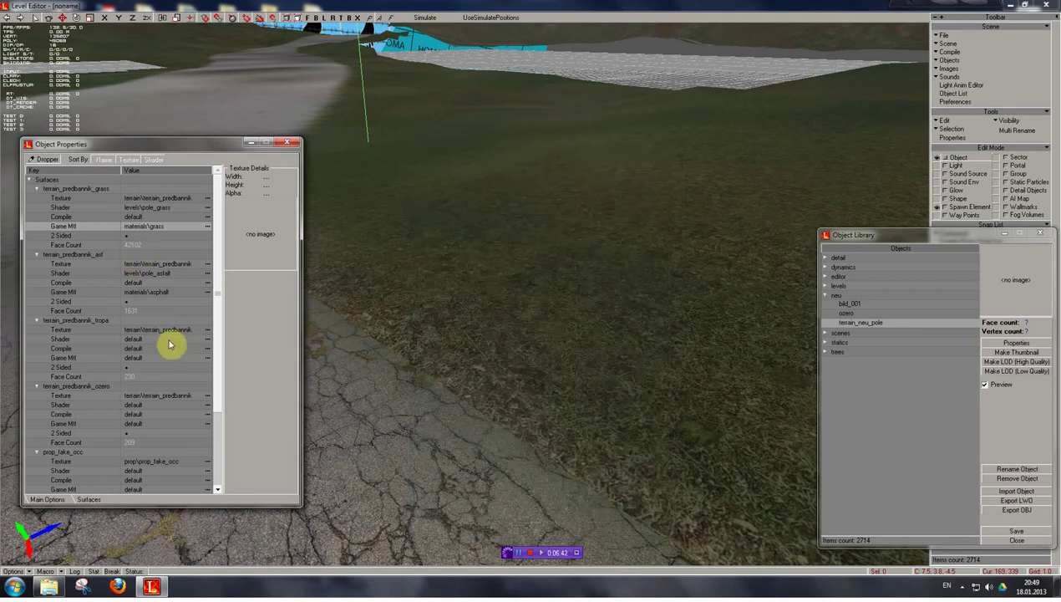
# Find the path in the terrain preview and set the terrain_predbannik_tropa surface's shader to levels\pole_tropa
pyautogui.click(94, 321)
pyautogui.keyDown('shift'); pyautogui.moveTo(475, 391); pyautogui.dragTo(418, 292, button='right'); pyautogui.keyUp('shift')
pyautogui.keyDown('shift'); pyautogui.moveTo(475, 334); pyautogui.dragTo(577, 226); pyautogui.keyUp('shift')
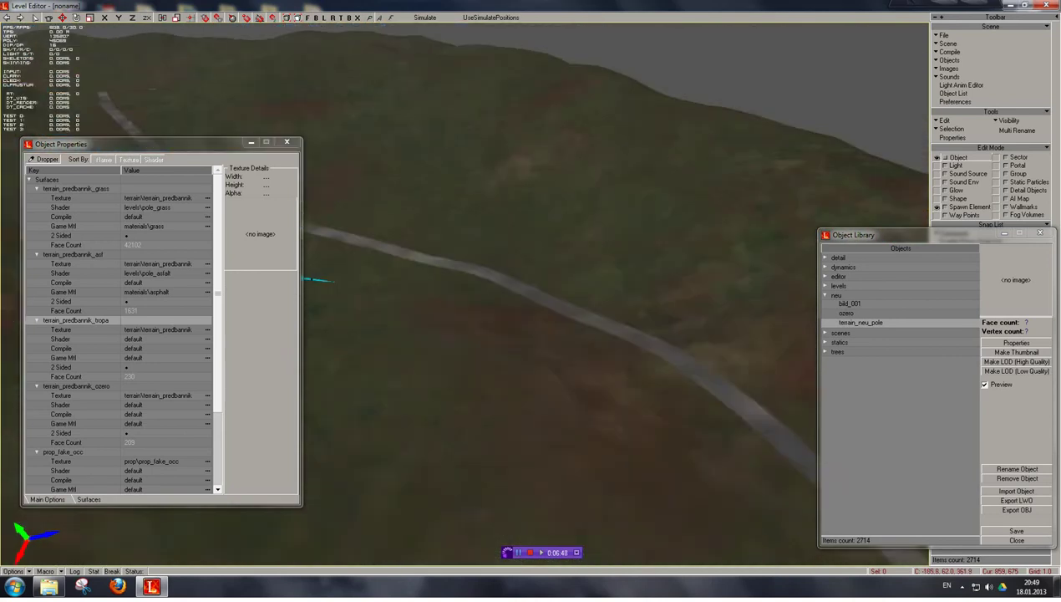
pyautogui.keyDown('shift'); pyautogui.moveTo(474, 391); pyautogui.dragTo(468, 351); pyautogui.keyUp('shift')
pyautogui.keyDown('shift'); pyautogui.moveTo(468, 351); pyautogui.dragTo(475, 439, button='right'); pyautogui.keyUp('shift')
pyautogui.keyDown('shift'); pyautogui.moveTo(471, 514); pyautogui.dragTo(471, 522, button='right'); pyautogui.keyUp('shift')
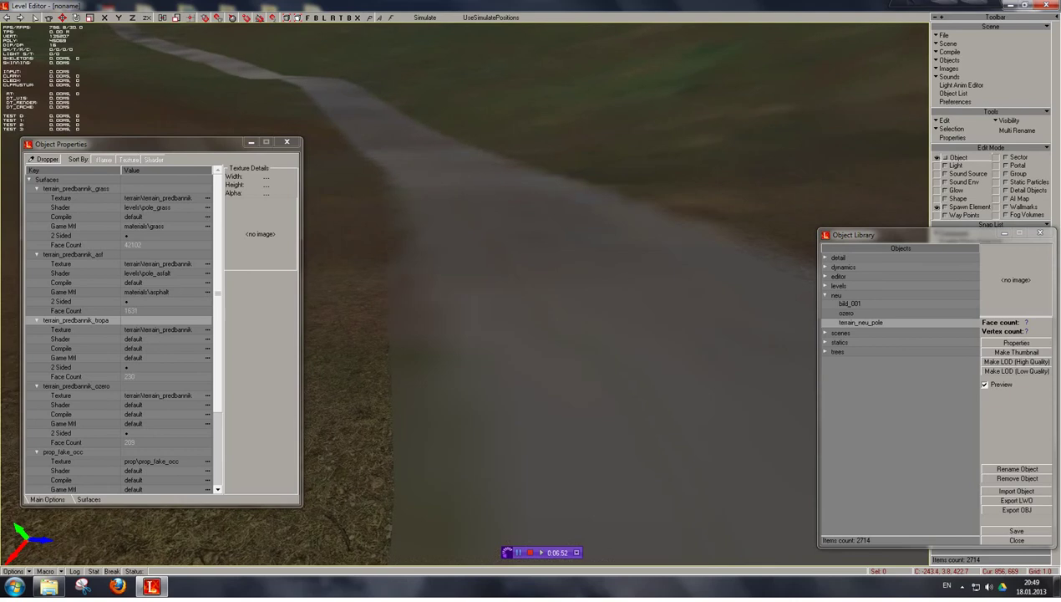
pyautogui.click(155, 338)
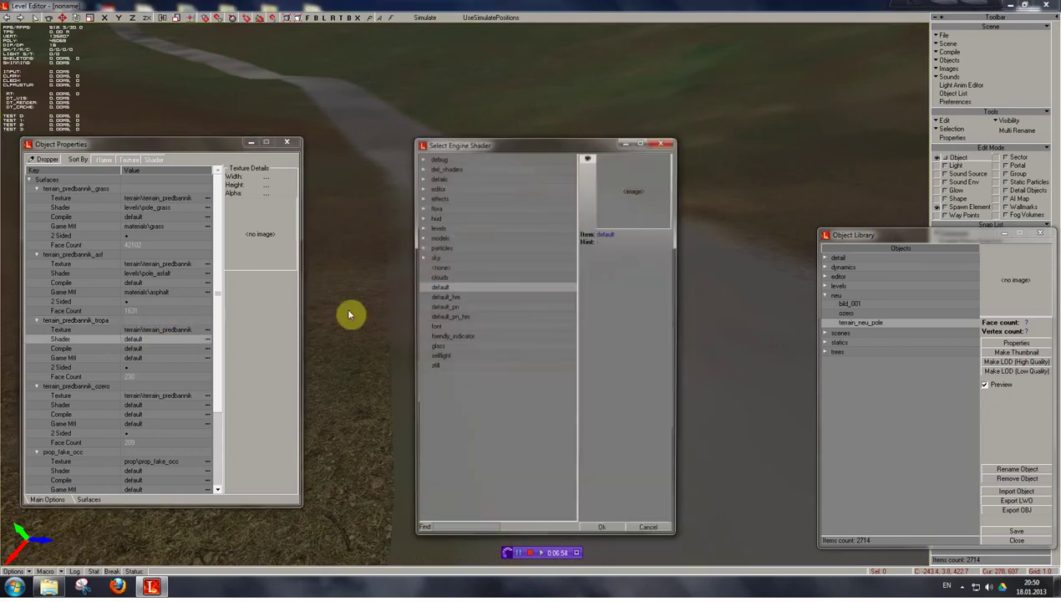
pyautogui.click(424, 229)
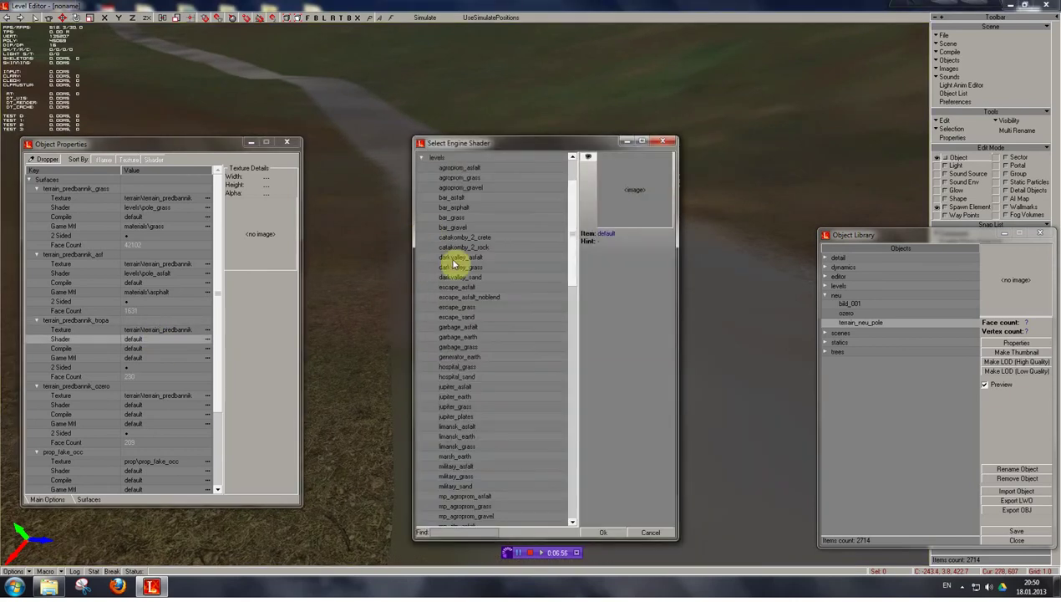
pyautogui.moveTo(575, 237); pyautogui.dragTo(544, 402)
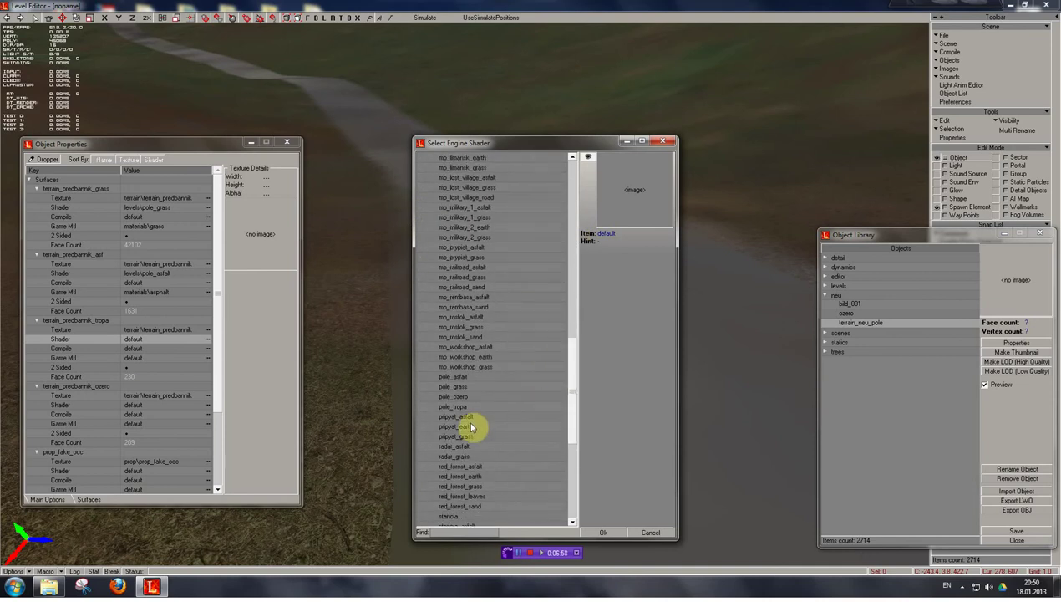
pyautogui.doubleClick(470, 409)
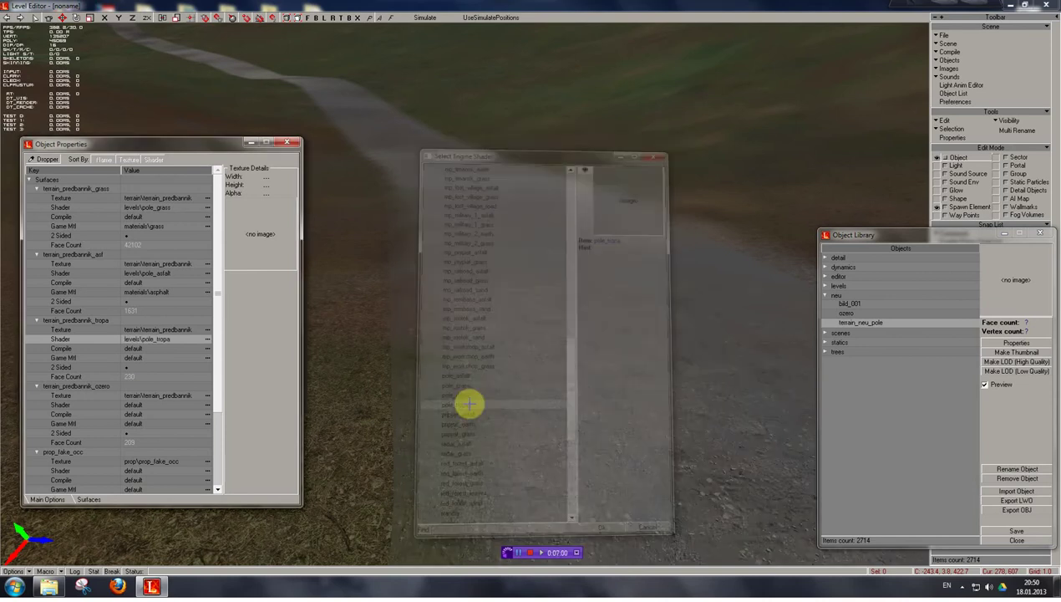
# Set the game material of the terrain_predbannik_tropa surface to materials\gravel
pyautogui.doubleClick(161, 361)
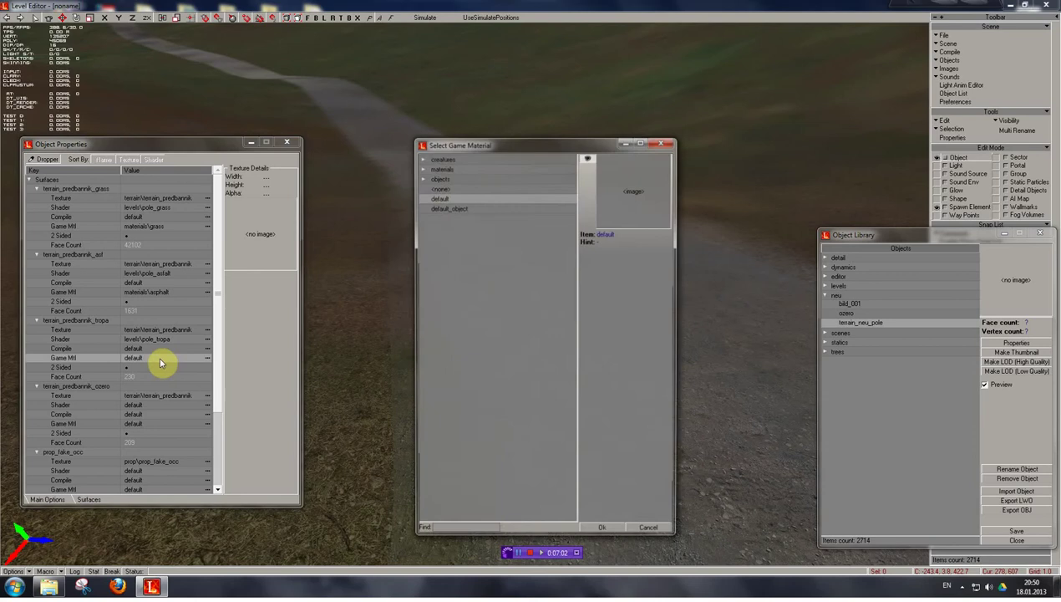
pyautogui.click(420, 168)
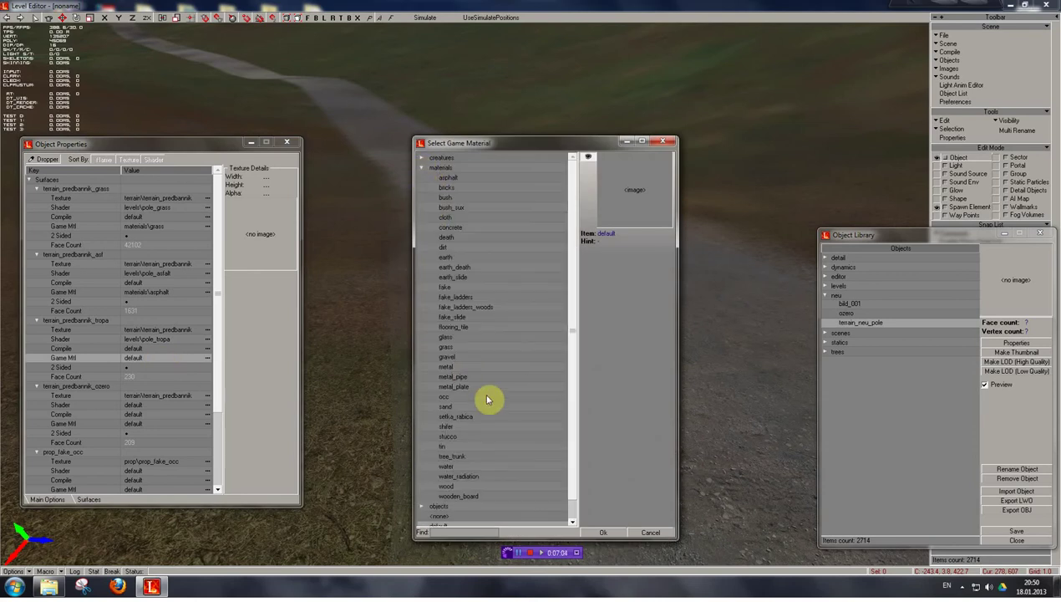
pyautogui.doubleClick(457, 359)
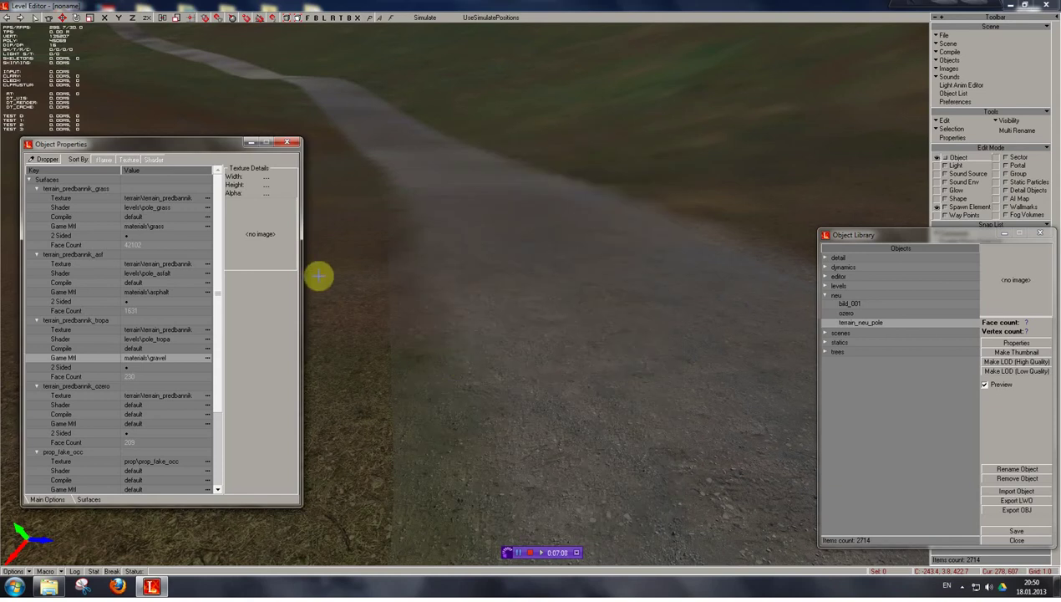
# Find the lake bed in the terrain preview and set the terrain_predbannik_ozero surface's shader to levels\pole_ozero
pyautogui.scroll(-2, 187, 424)
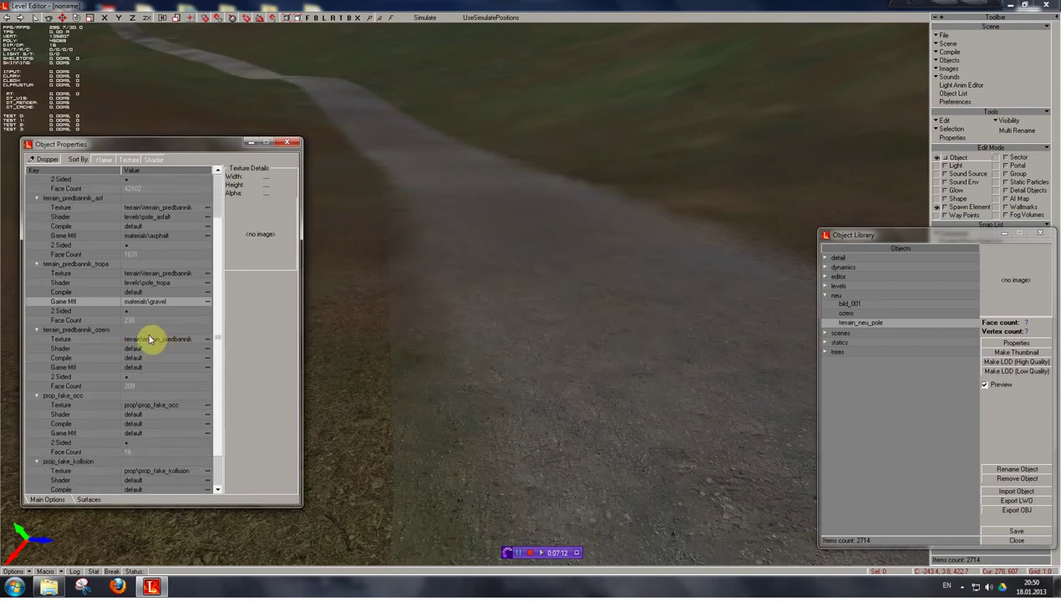
pyautogui.click(100, 333)
pyautogui.keyDown('shift'); pyautogui.moveTo(410, 431); pyautogui.dragTo(376, 309, button='right'); pyautogui.keyUp('shift')
pyautogui.keyDown('shift'); pyautogui.moveTo(376, 309); pyautogui.dragTo(376, 234); pyautogui.keyUp('shift')
pyautogui.moveTo(413, 431)
pyautogui.keyDown('shift'); pyautogui.mouseDown(button='right')
pyautogui.moveTo(539, 447)
pyautogui.moveTo(414, 447)
pyautogui.mouseUp(button='right'); pyautogui.keyUp('shift')
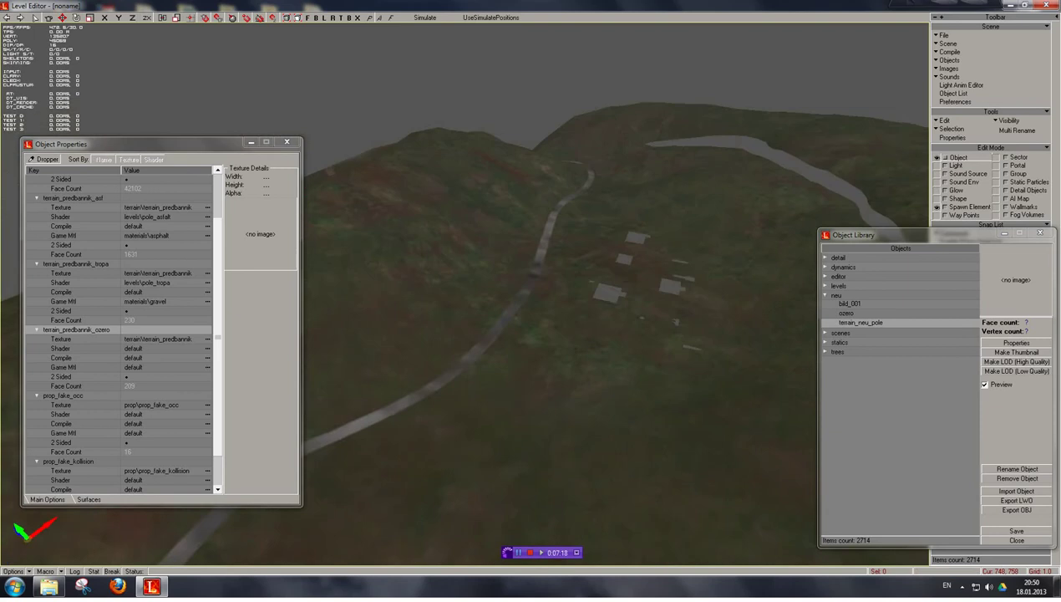
pyautogui.keyDown('shift'); pyautogui.moveTo(413, 447); pyautogui.dragTo(414, 396); pyautogui.keyUp('shift')
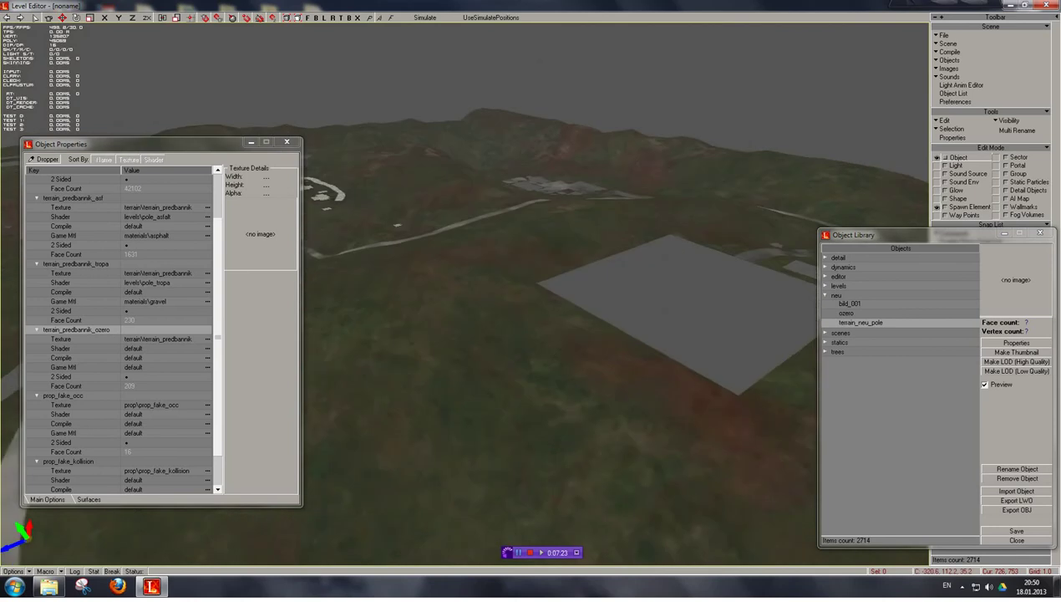
pyautogui.keyDown('shift'); pyautogui.moveTo(402, 431); pyautogui.dragTo(401, 433); pyautogui.keyUp('shift')
pyautogui.keyDown('shift'); pyautogui.moveTo(401, 433); pyautogui.dragTo(401, 450, button='right'); pyautogui.keyUp('shift')
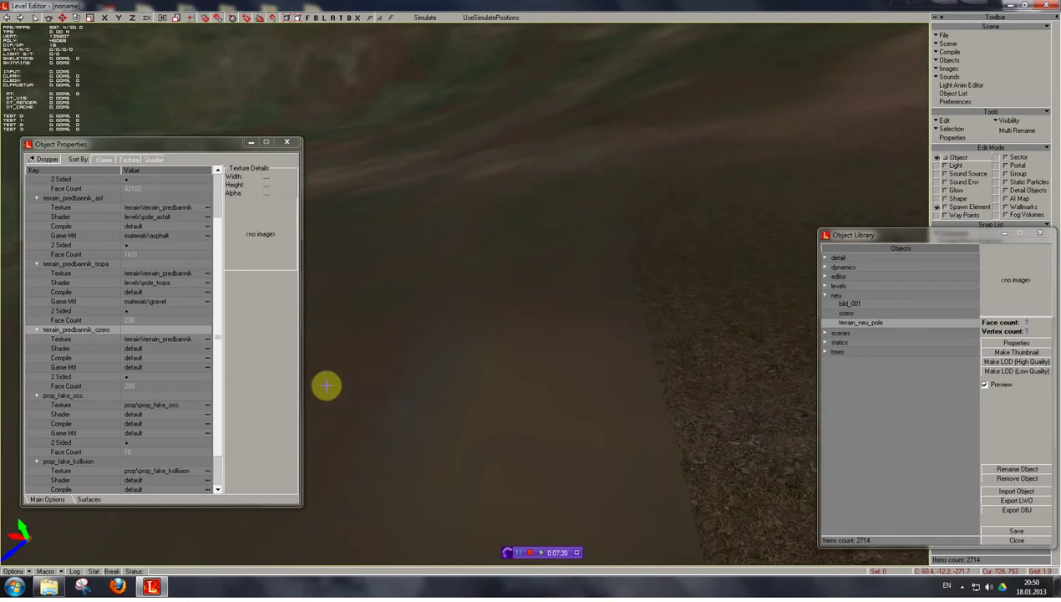
pyautogui.click(170, 349)
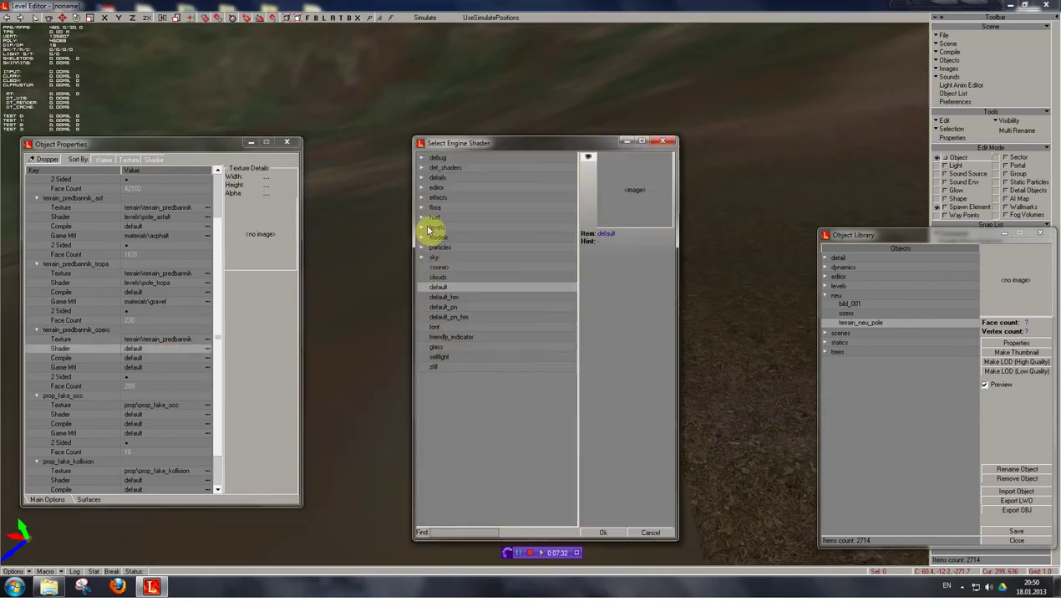
pyautogui.scroll(-6, 513, 457)
pyautogui.moveTo(572, 318); pyautogui.dragTo(551, 480)
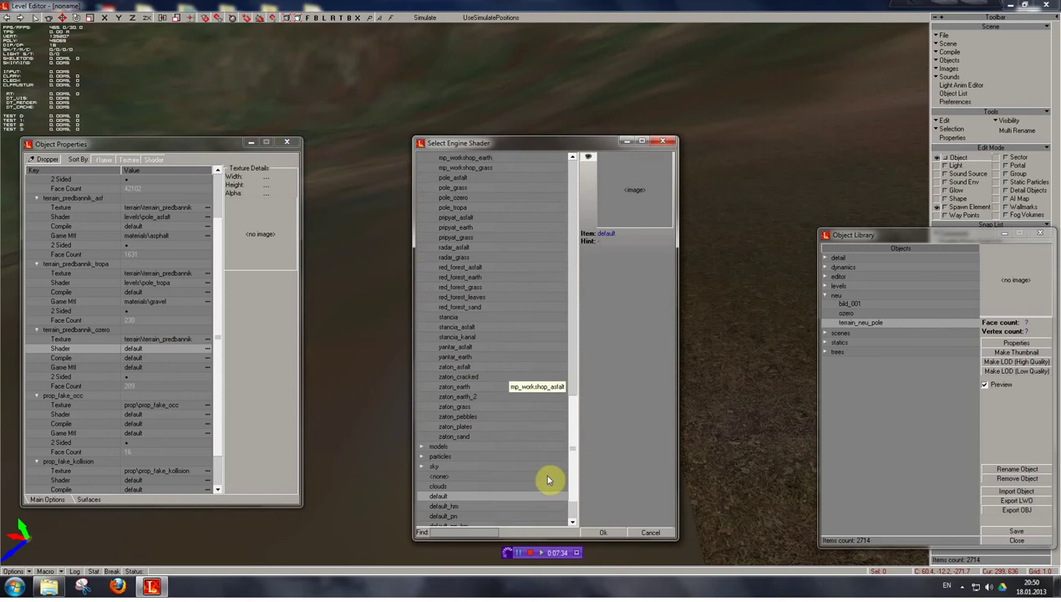
pyautogui.scroll(1, 483, 293)
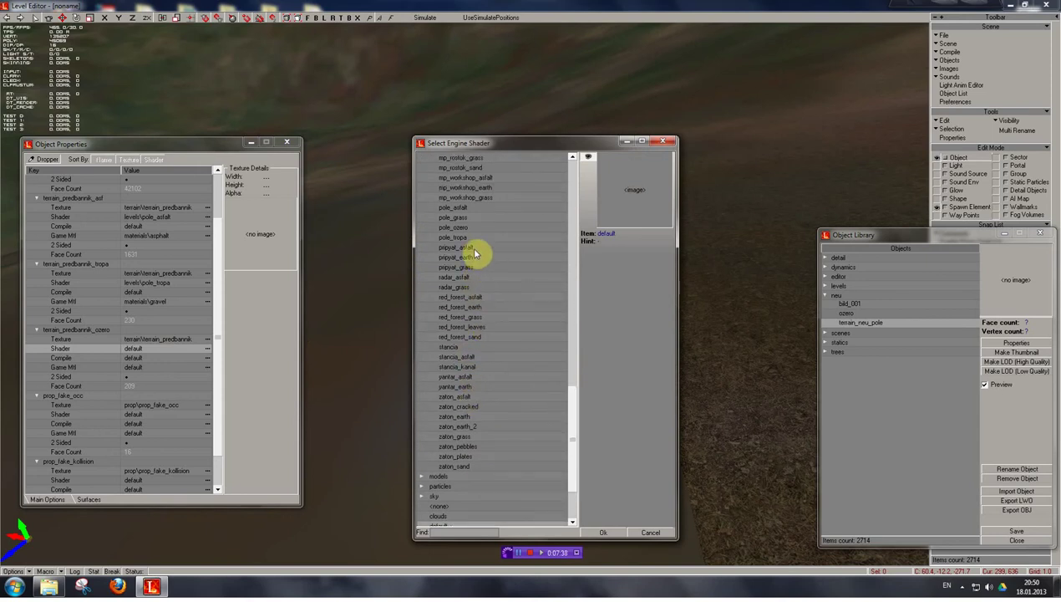
pyautogui.doubleClick(471, 228)
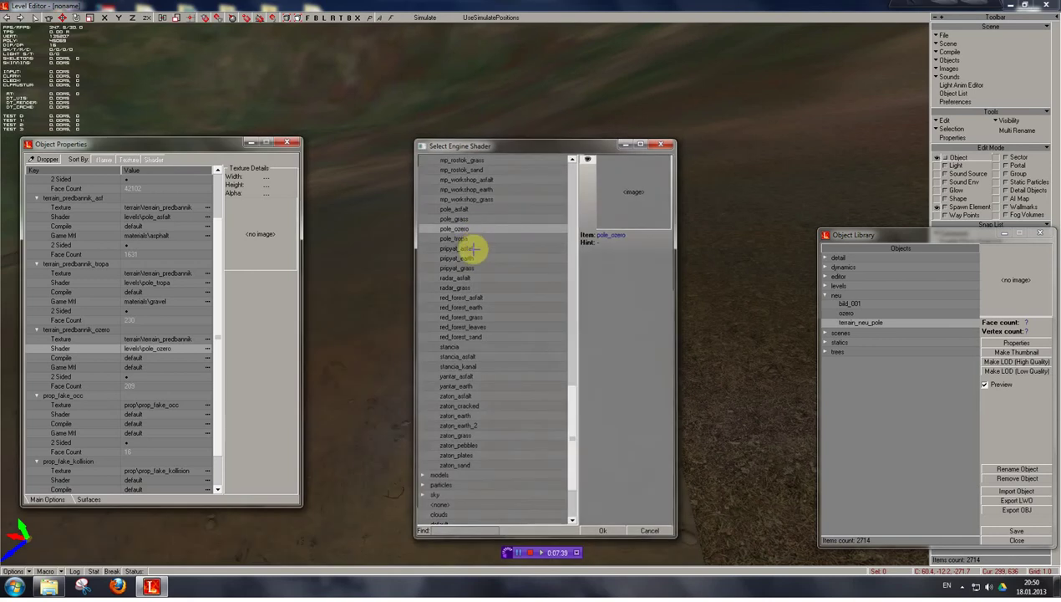
pyautogui.keyDown('shift'); pyautogui.moveTo(486, 419); pyautogui.dragTo(511, 385); pyautogui.keyUp('shift')
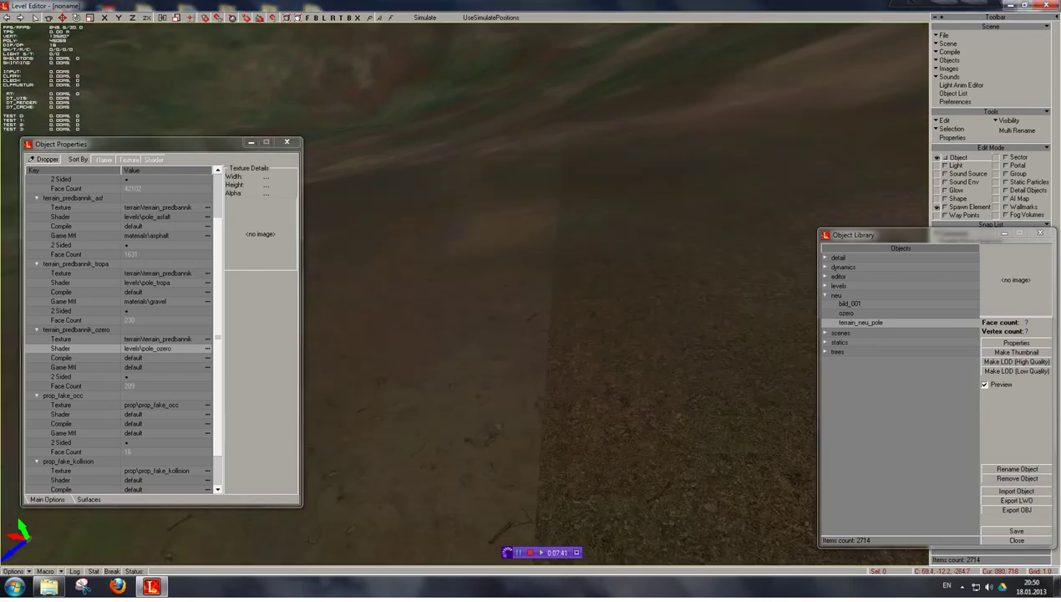
# Set the game material of the terrain_predbannik_ozero surface to materials\sand
pyautogui.click(155, 368)
pyautogui.click(420, 167)
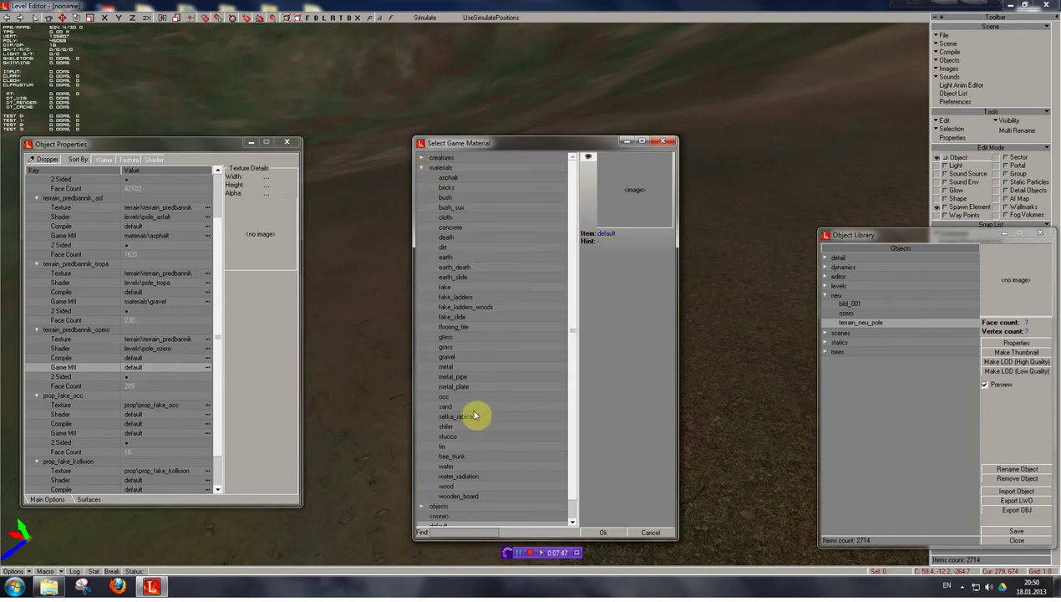
pyautogui.click(461, 406)
pyautogui.doubleClick(460, 406)
# Set the game material of the prop_fake_occ surface to materials\occ and make the surface two-sided
pyautogui.scroll(-2, 207, 410)
pyautogui.keyDown('shift'); pyautogui.moveTo(484, 438); pyautogui.dragTo(518, 376, button='right'); pyautogui.keyUp('shift')
pyautogui.keyDown('shift'); pyautogui.moveTo(518, 376); pyautogui.dragTo(522, 426); pyautogui.keyUp('shift')
pyautogui.keyDown('shift'); pyautogui.moveTo(483, 441); pyautogui.dragTo(483, 397, button='right'); pyautogui.keyUp('shift')
pyautogui.keyDown('shift'); pyautogui.moveTo(483, 397); pyautogui.dragTo(522, 376); pyautogui.keyUp('shift')
pyautogui.moveTo(481, 440); pyautogui.dragTo(397, 386)
pyautogui.click(153, 369)
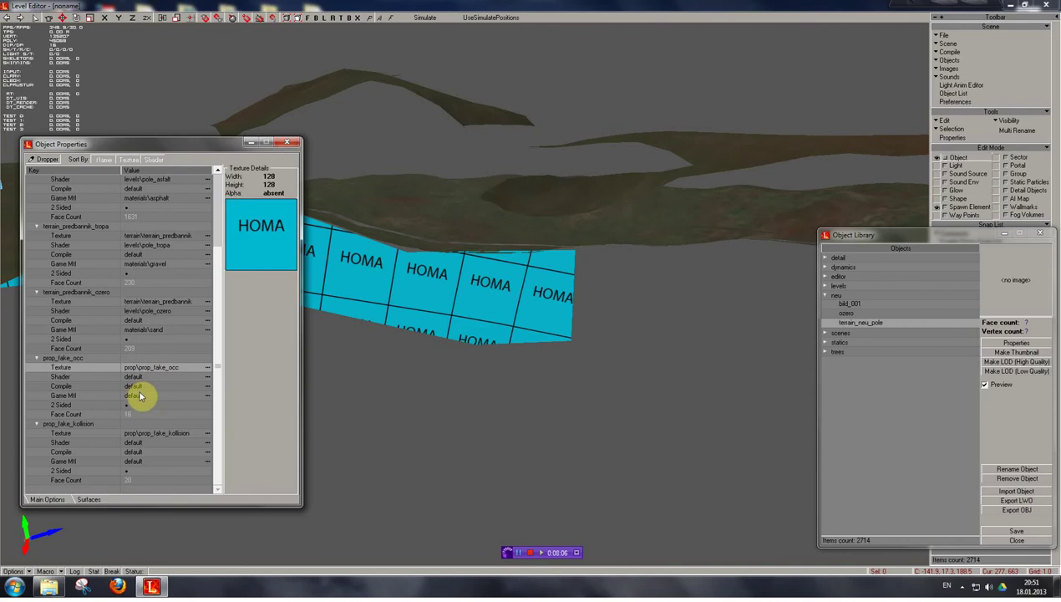
pyautogui.doubleClick(141, 397)
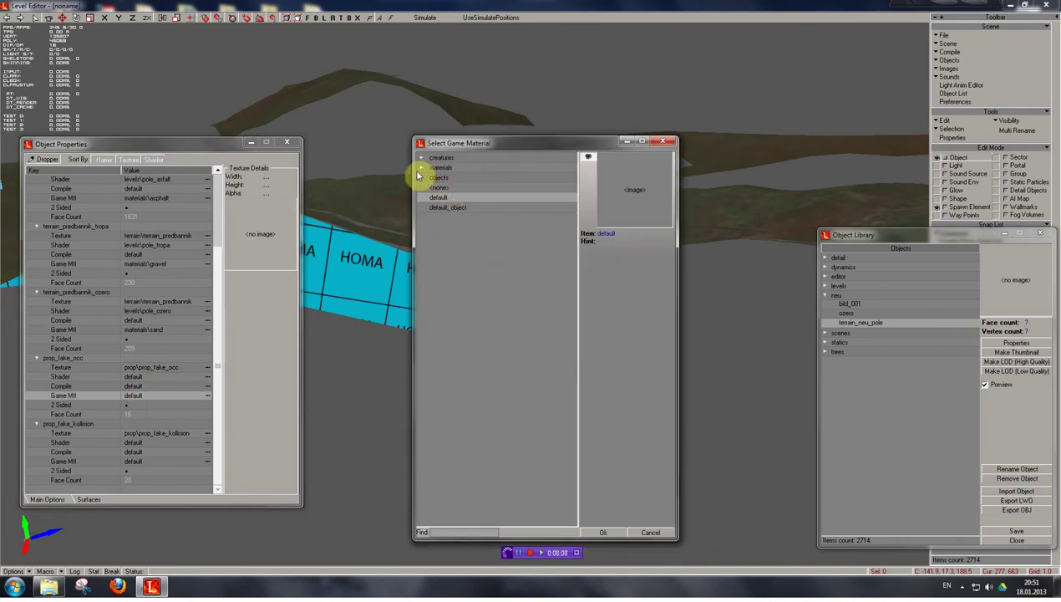
pyautogui.doubleClick(427, 167)
pyautogui.click(449, 396)
pyautogui.doubleClick(449, 398)
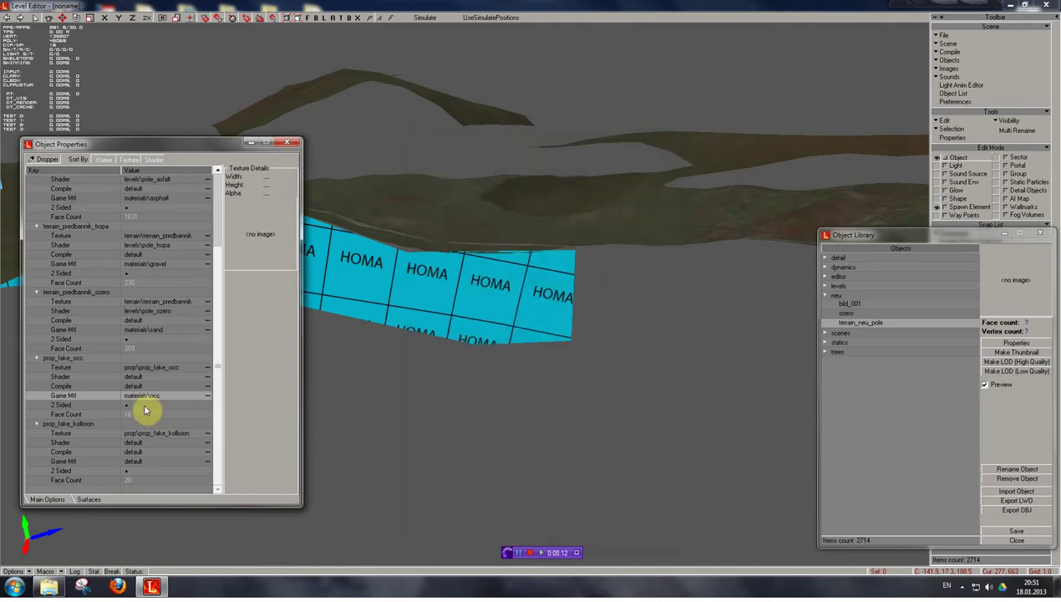
pyautogui.click(129, 407)
# Bring the collision fence into view and set the prop_fake_kollision surface's shader to def_shaders\def_trans_v
pyautogui.keyDown('shift'); pyautogui.moveTo(417, 362); pyautogui.dragTo(418, 397); pyautogui.keyUp('shift')
pyautogui.keyDown('shift'); pyautogui.moveTo(418, 397); pyautogui.dragTo(422, 360, button='right'); pyautogui.keyUp('shift')
pyautogui.keyDown('shift'); pyautogui.moveTo(422, 359); pyautogui.dragTo(423, 334); pyautogui.keyUp('shift')
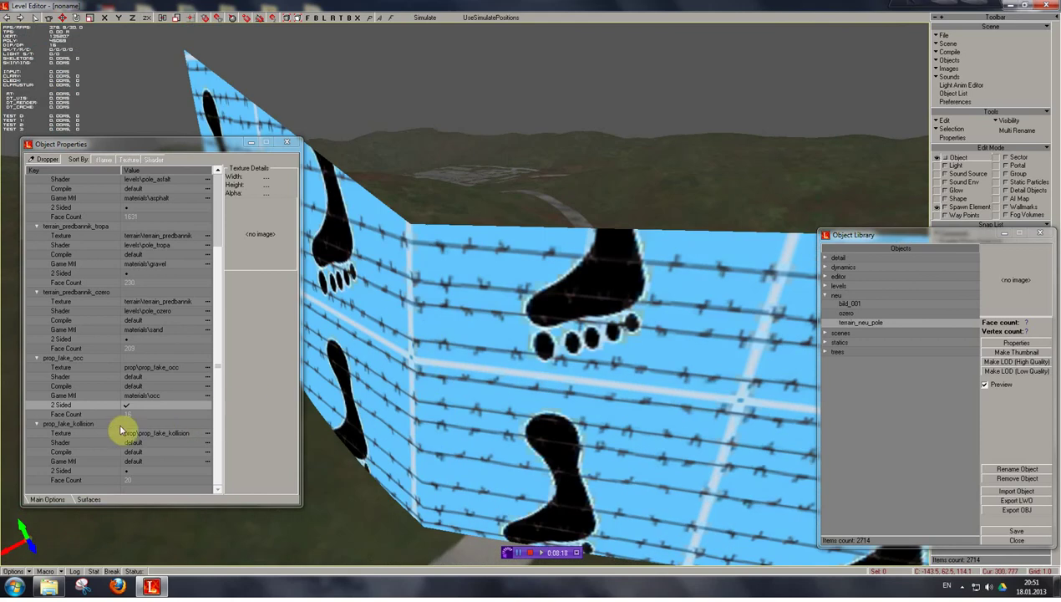
pyautogui.click(168, 433)
pyautogui.click(166, 449)
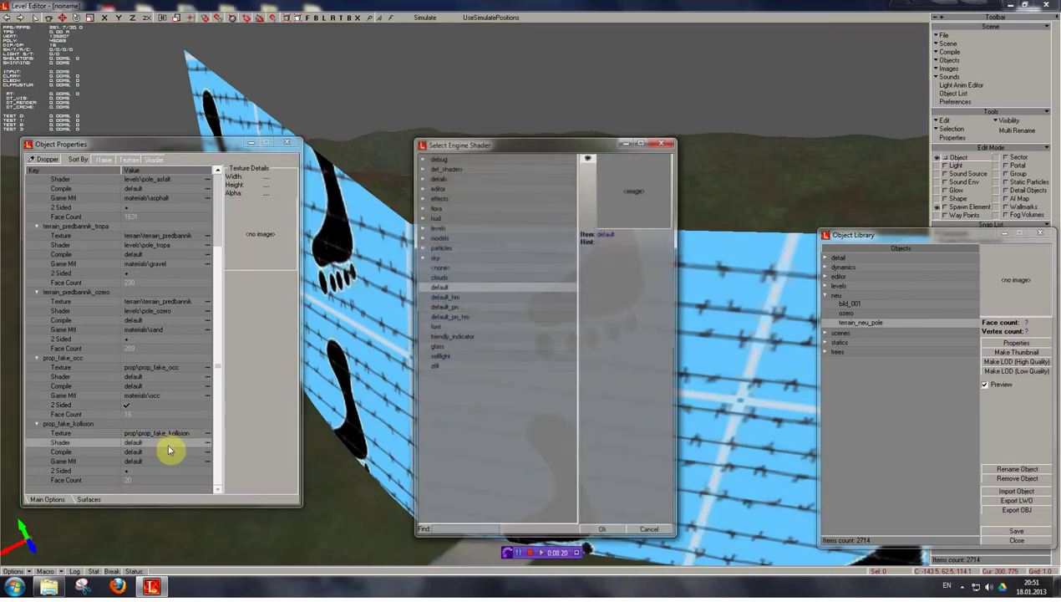
pyautogui.click(423, 168)
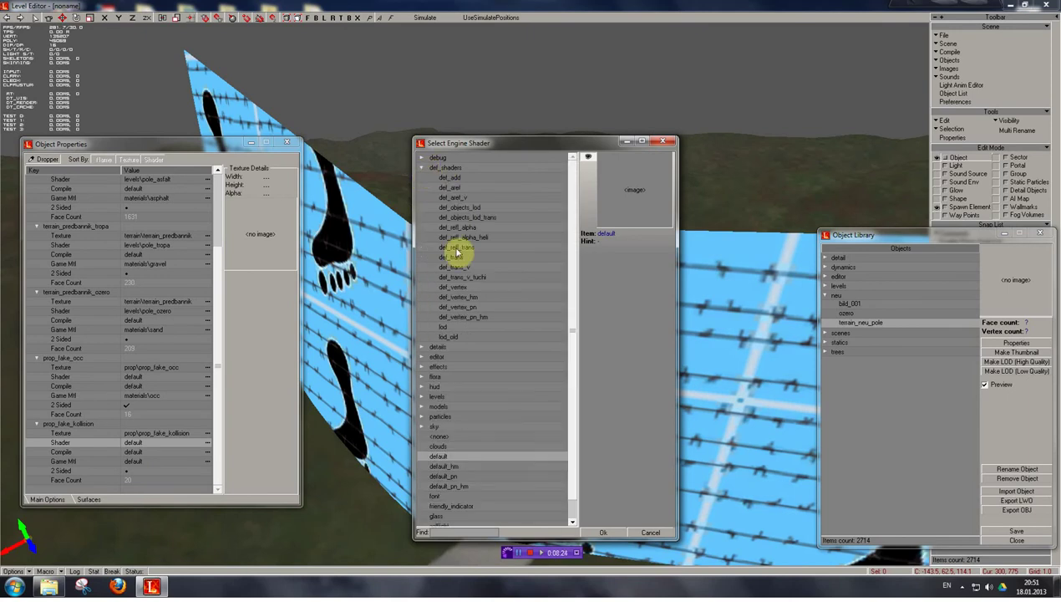
pyautogui.doubleClick(478, 268)
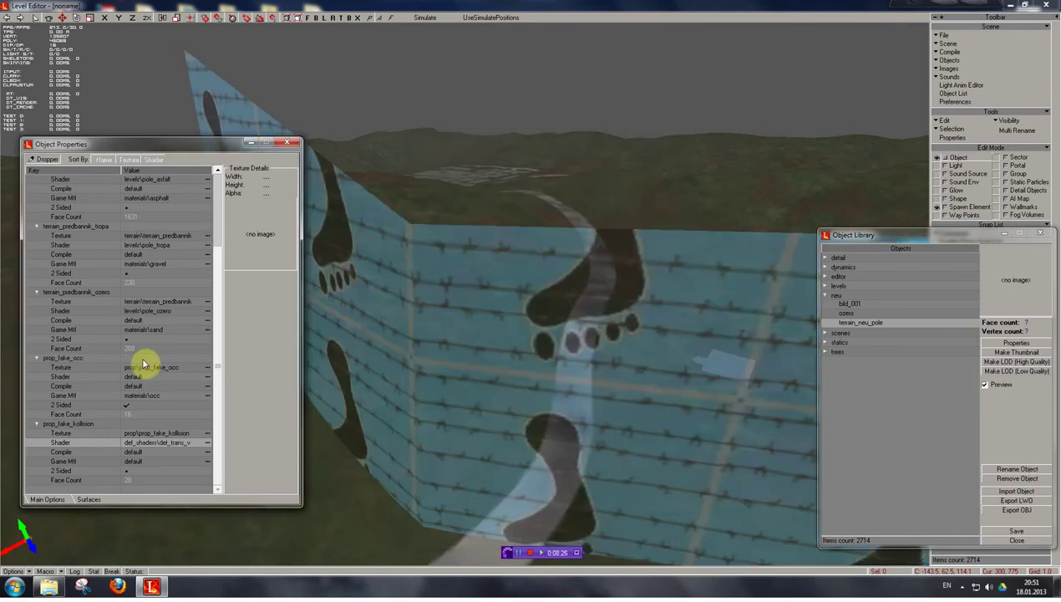
# Set the compiler shader of the prop_fake_kollision surface to def_shaders\def_kolizion_vertex
pyautogui.click(157, 451)
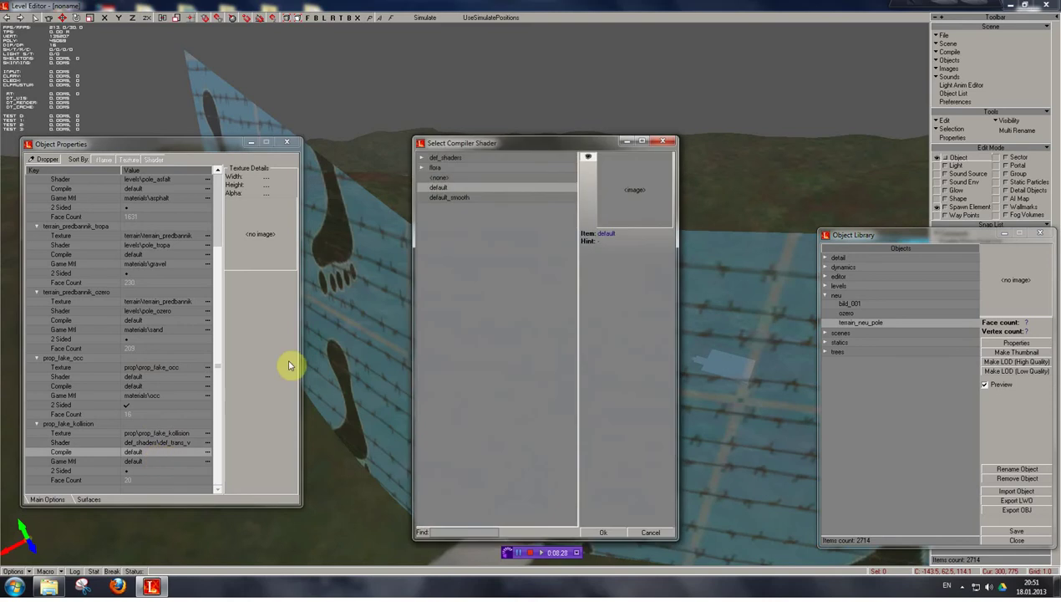
pyautogui.click(422, 159)
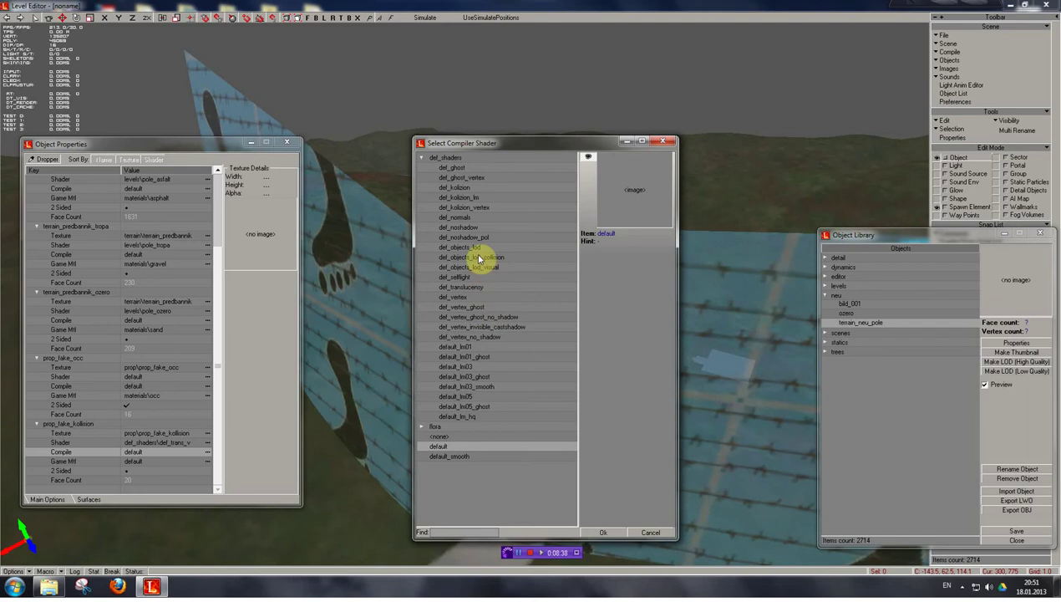
pyautogui.click(478, 209)
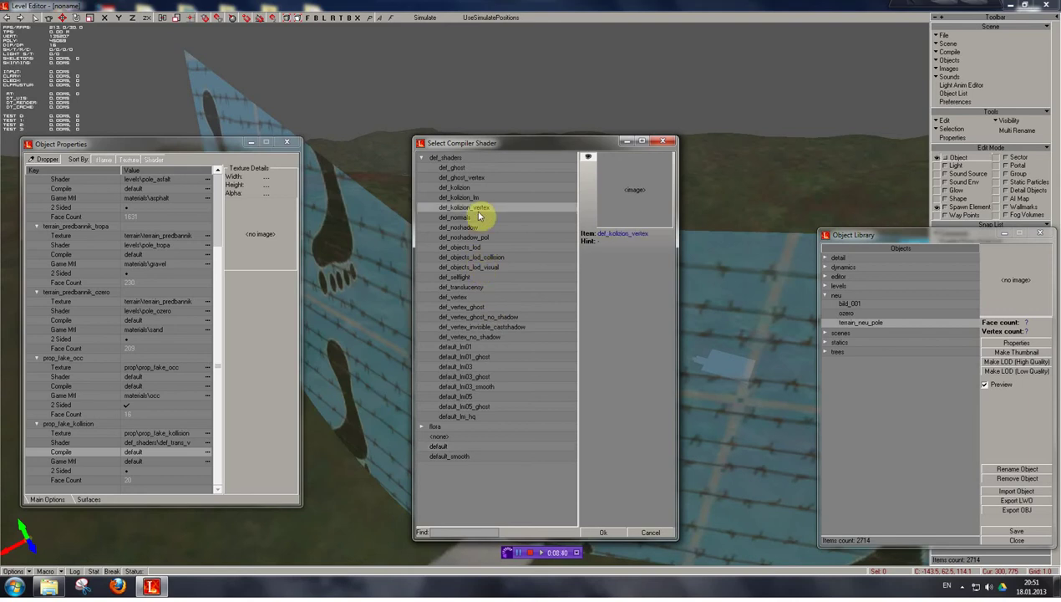
pyautogui.doubleClick(478, 211)
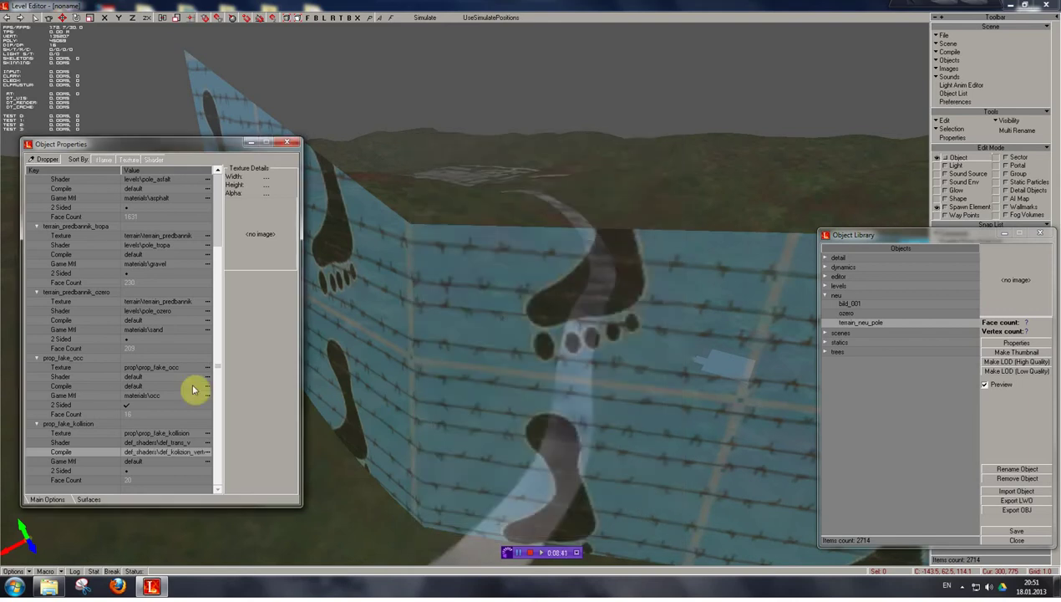
# Set the game material of the prop_fake_kollision surface to materials\fake
pyautogui.click(144, 461)
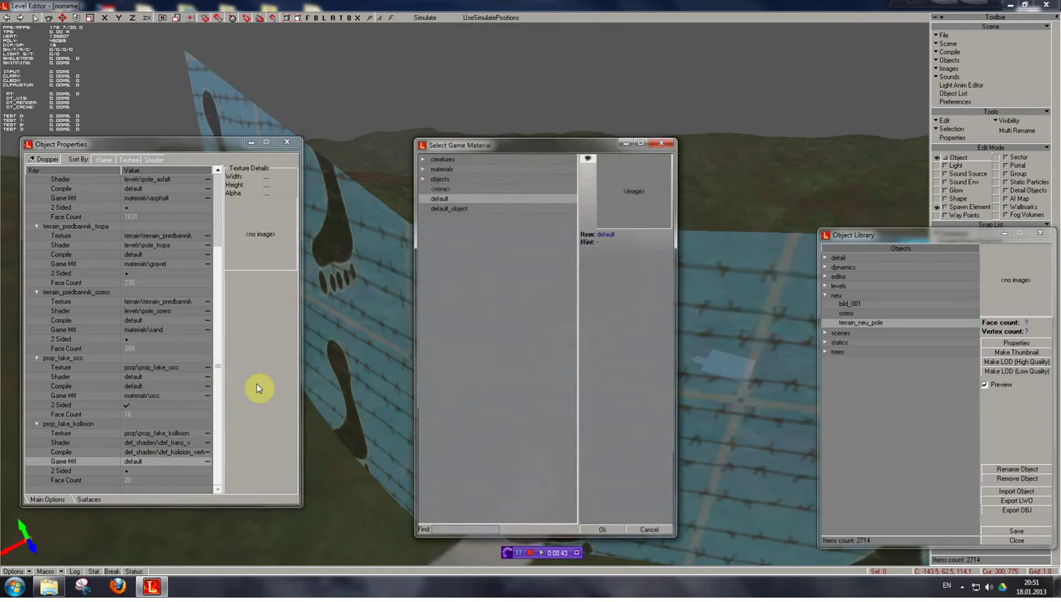
pyautogui.click(422, 168)
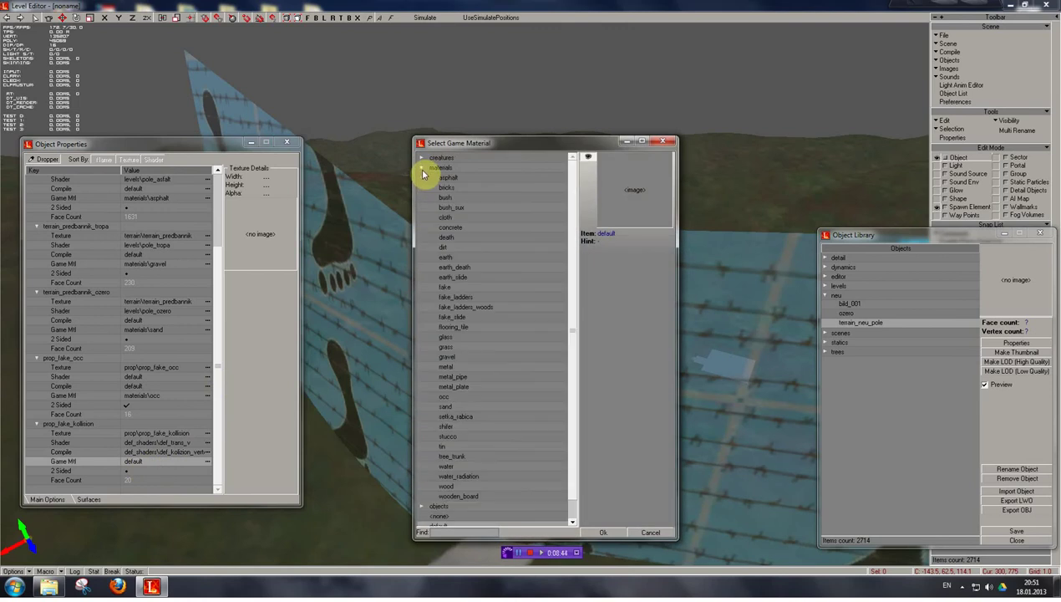
pyautogui.click(455, 290)
pyautogui.doubleClick(456, 290)
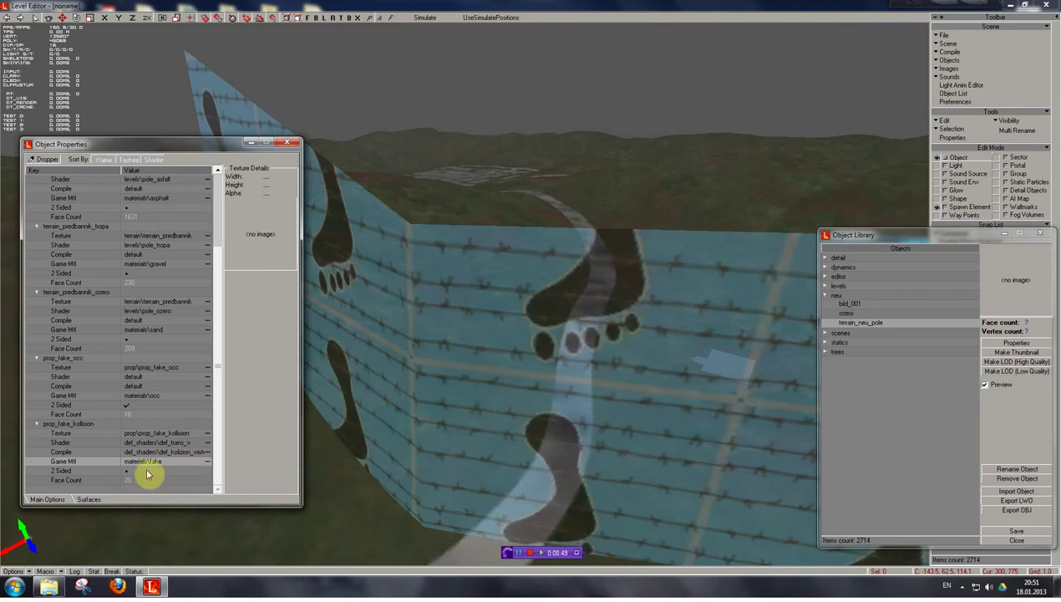
# Inspect the collision fence around the terrain and make the prop_fake_kollision surface two-sided
pyautogui.keyDown('shift'); pyautogui.moveTo(472, 435); pyautogui.dragTo(585, 431); pyautogui.keyUp('shift')
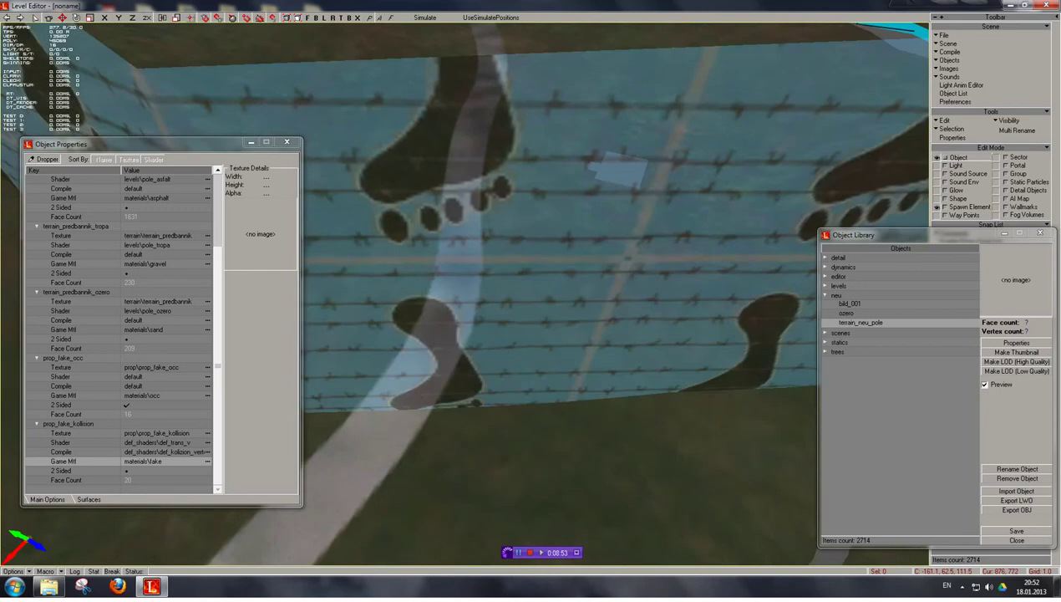
pyautogui.keyDown('shift'); pyautogui.moveTo(484, 428); pyautogui.dragTo(481, 493); pyautogui.keyUp('shift')
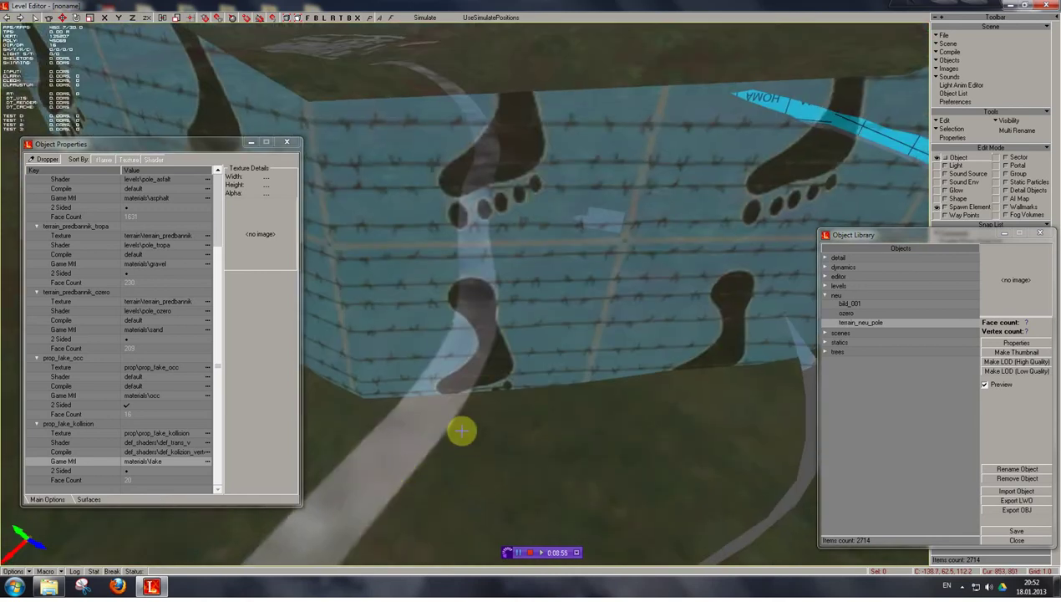
pyautogui.keyDown('shift'); pyautogui.moveTo(459, 454); pyautogui.dragTo(460, 493); pyautogui.keyUp('shift')
pyautogui.keyDown('shift'); pyautogui.moveTo(399, 478); pyautogui.dragTo(398, 443); pyautogui.keyUp('shift')
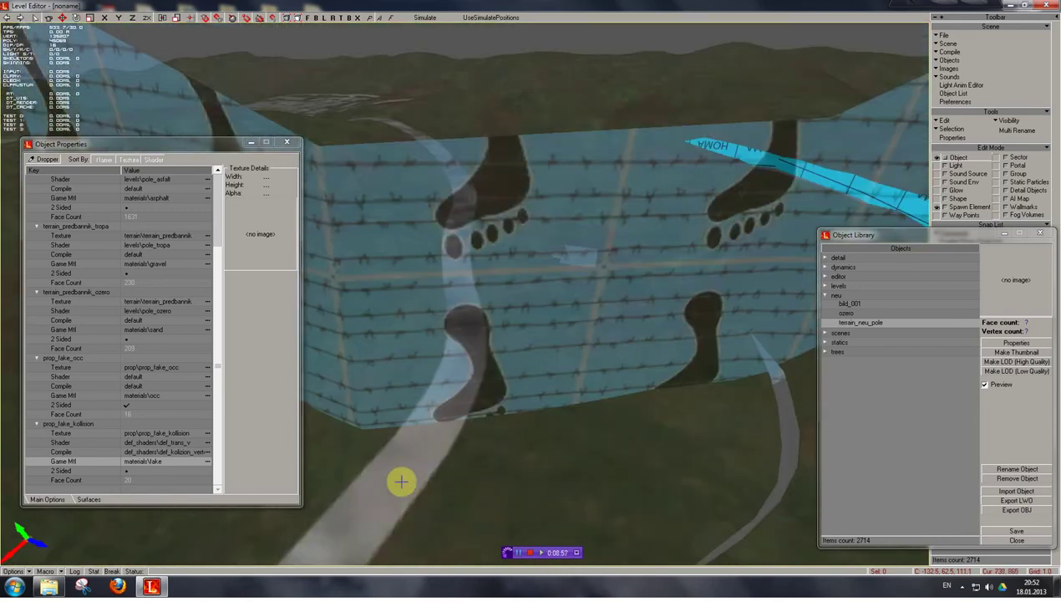
pyautogui.keyDown('shift'); pyautogui.moveTo(384, 514); pyautogui.dragTo(386, 451); pyautogui.keyUp('shift')
pyautogui.keyDown('shift'); pyautogui.moveTo(387, 517); pyautogui.dragTo(388, 564, button='right'); pyautogui.keyUp('shift')
pyautogui.keyDown('shift'); pyautogui.moveTo(385, 520); pyautogui.dragTo(380, 547); pyautogui.keyUp('shift')
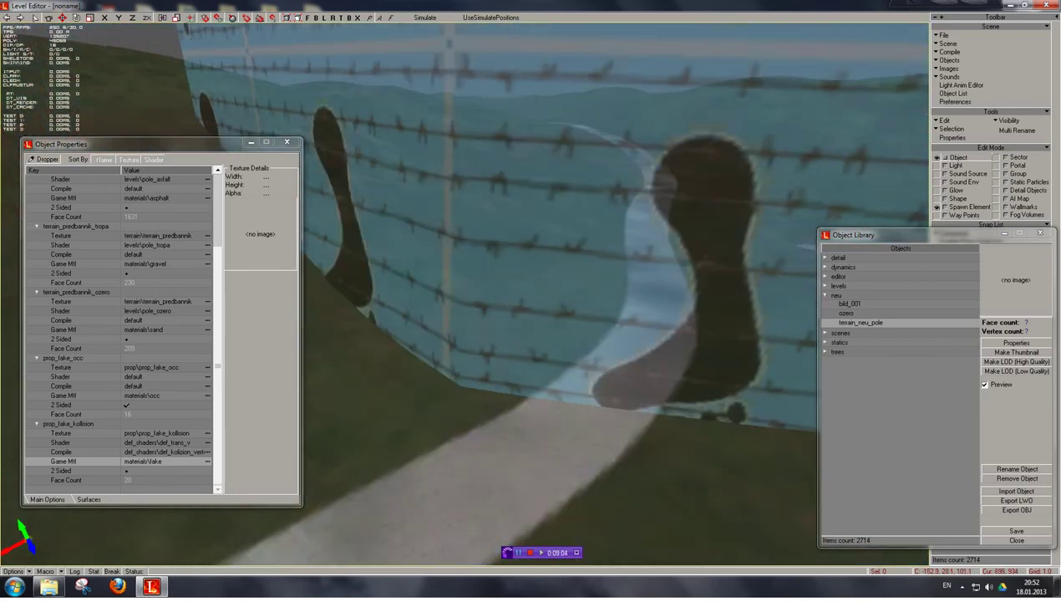
pyautogui.keyDown('shift'); pyautogui.moveTo(386, 517); pyautogui.dragTo(386, 501, button='right'); pyautogui.keyUp('shift')
pyautogui.click(131, 473)
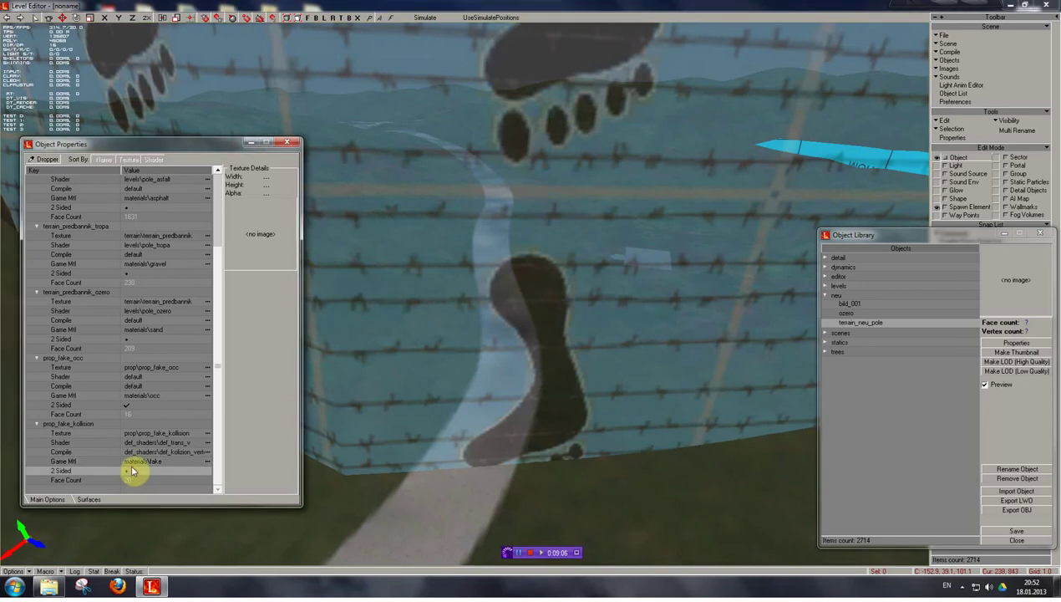
pyautogui.keyDown('shift'); pyautogui.moveTo(479, 398); pyautogui.dragTo(479, 368); pyautogui.keyUp('shift')
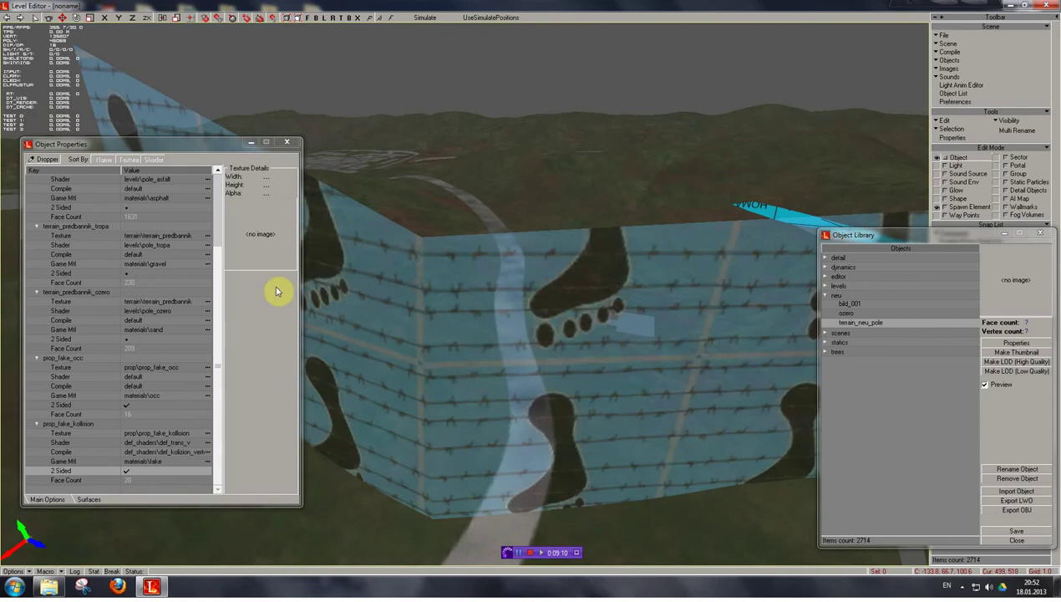
# Close the terrain's object properties and save the changes in the object library
pyautogui.click(287, 141)
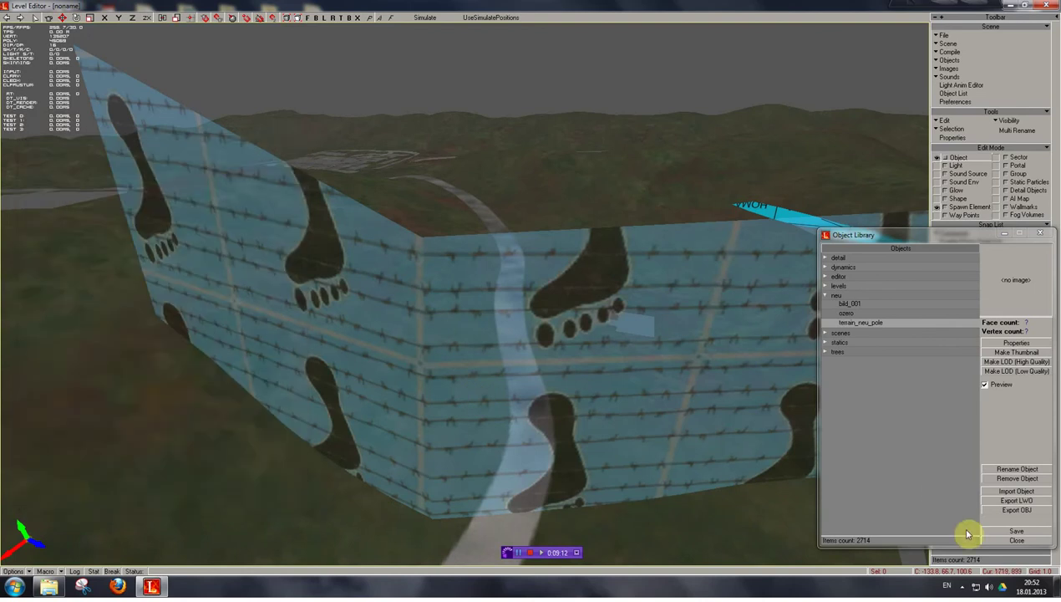
pyautogui.click(1016, 531)
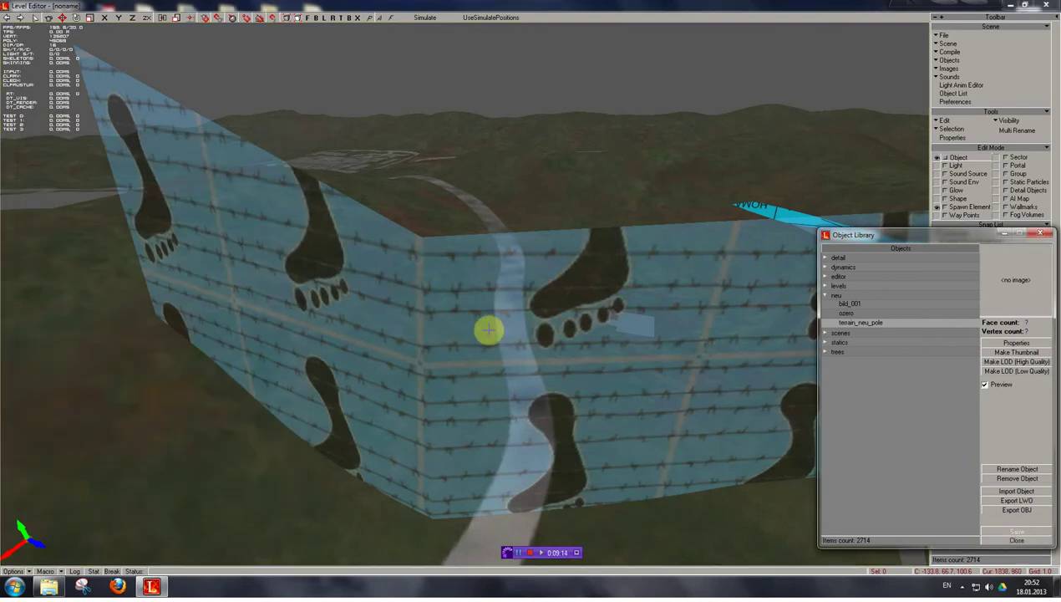
pyautogui.keyDown('shift'); pyautogui.moveTo(485, 327); pyautogui.dragTo(484, 338); pyautogui.keyUp('shift')
pyautogui.keyDown('shift'); pyautogui.moveTo(485, 326); pyautogui.dragTo(393, 330, button='right'); pyautogui.keyUp('shift')
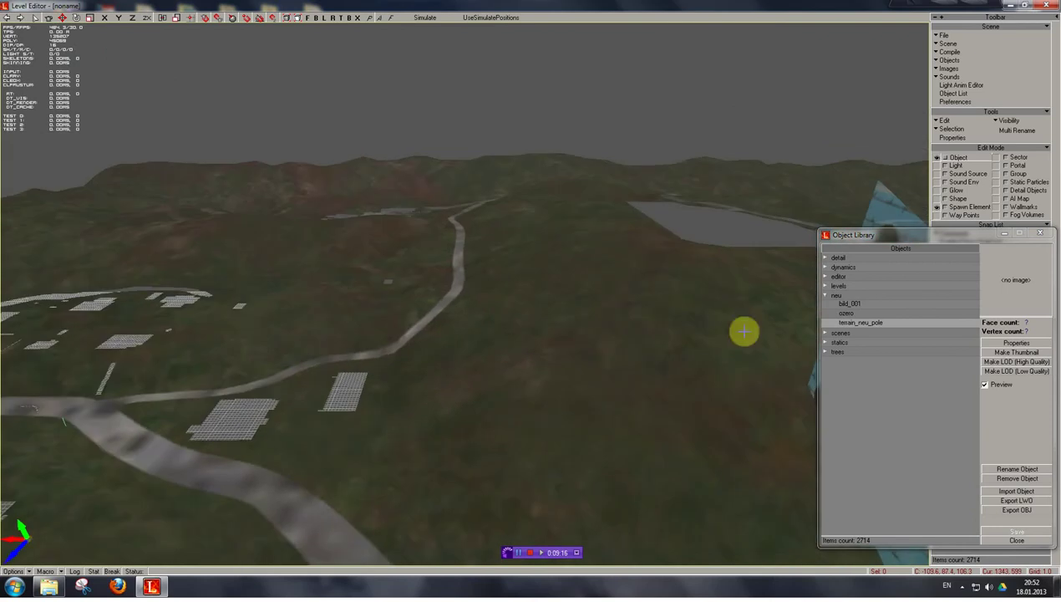
# Preview the ozero object from the neu folder and open its properties
pyautogui.click(847, 313)
pyautogui.keyDown('shift'); pyautogui.moveTo(341, 438); pyautogui.dragTo(320, 406); pyautogui.keyUp('shift')
pyautogui.keyDown('shift'); pyautogui.moveTo(325, 481); pyautogui.dragTo(326, 520); pyautogui.keyUp('shift')
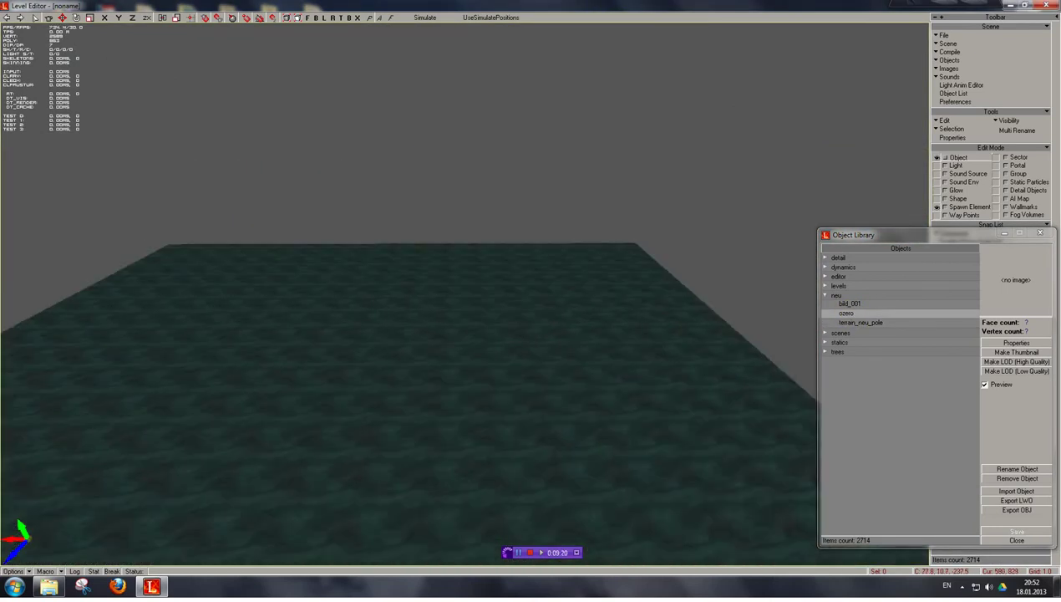
pyautogui.keyDown('shift'); pyautogui.moveTo(326, 480); pyautogui.dragTo(271, 492, button='right'); pyautogui.keyUp('shift')
pyautogui.keyDown('shift'); pyautogui.moveTo(326, 480); pyautogui.dragTo(326, 518); pyautogui.keyUp('shift')
pyautogui.keyDown('shift'); pyautogui.moveTo(326, 481); pyautogui.dragTo(325, 464, button='right'); pyautogui.keyUp('shift')
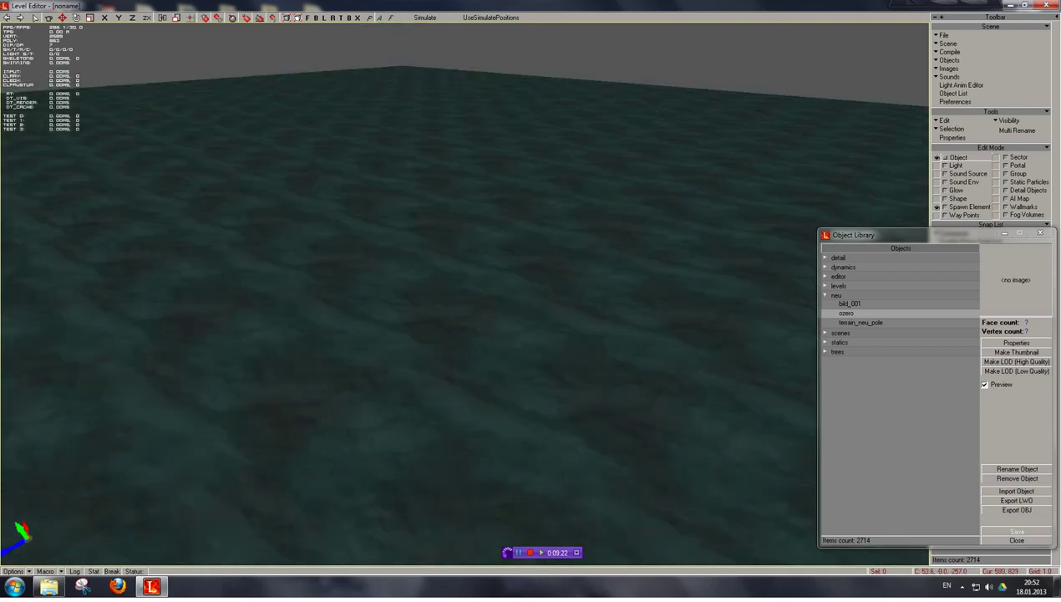
pyautogui.click(1016, 343)
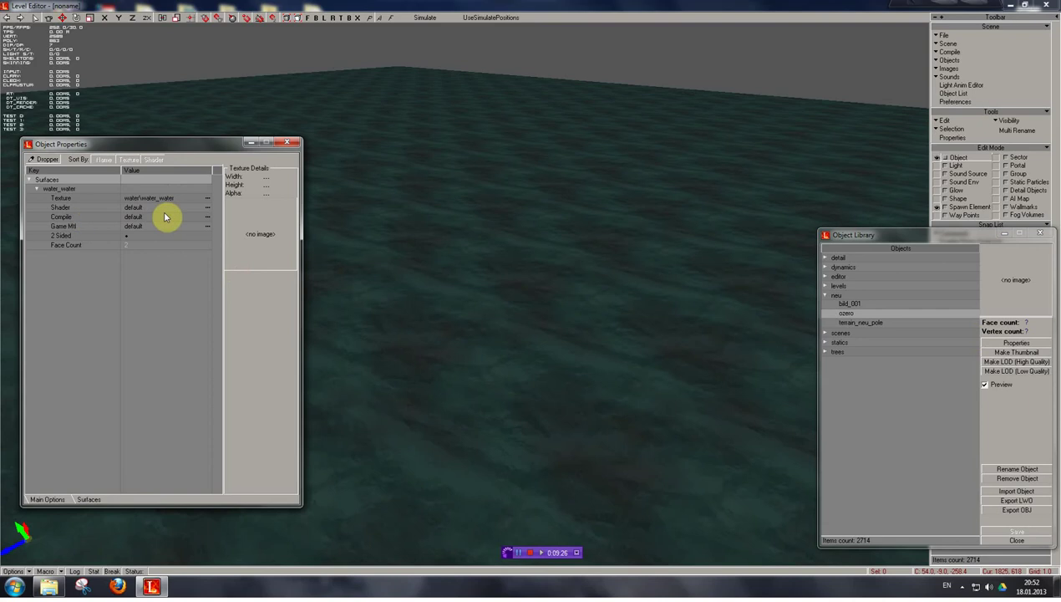
# Set the engine shader of ozero's water_water surface to effects\water
pyautogui.click(164, 209)
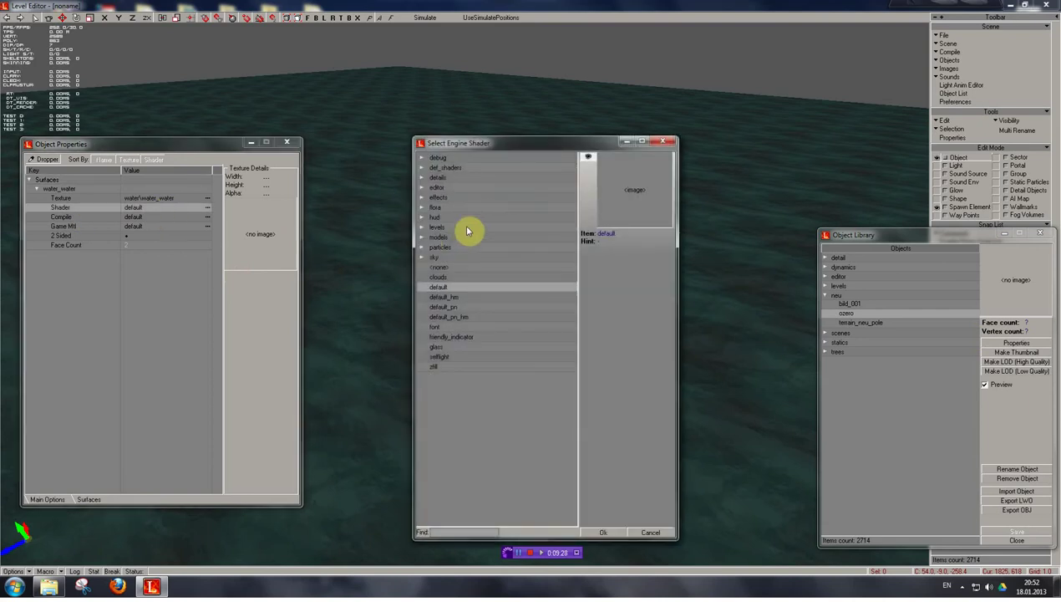
pyautogui.click(422, 199)
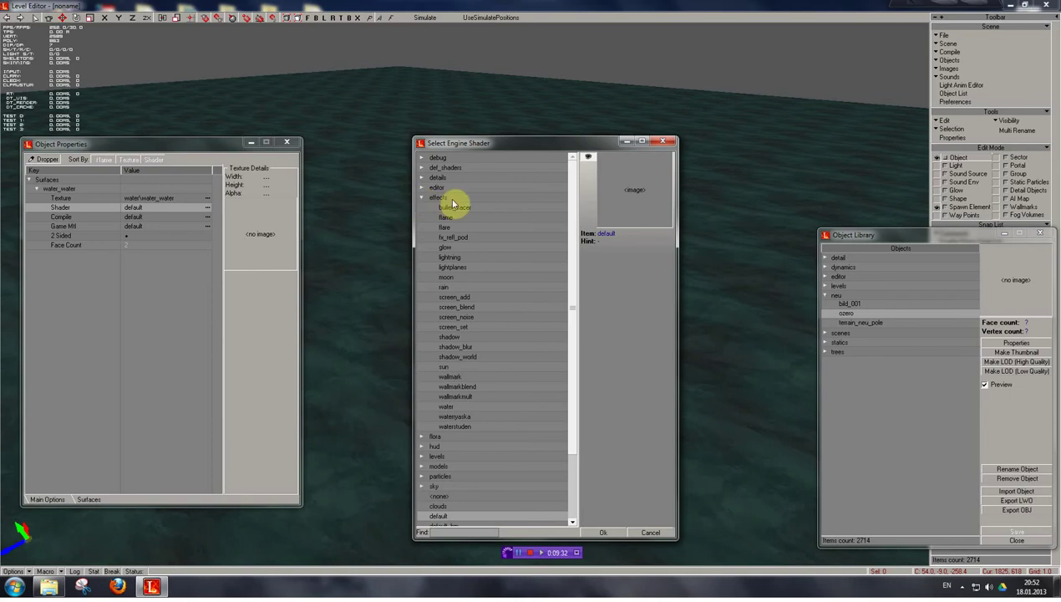
pyautogui.click(458, 407)
pyautogui.click(455, 416)
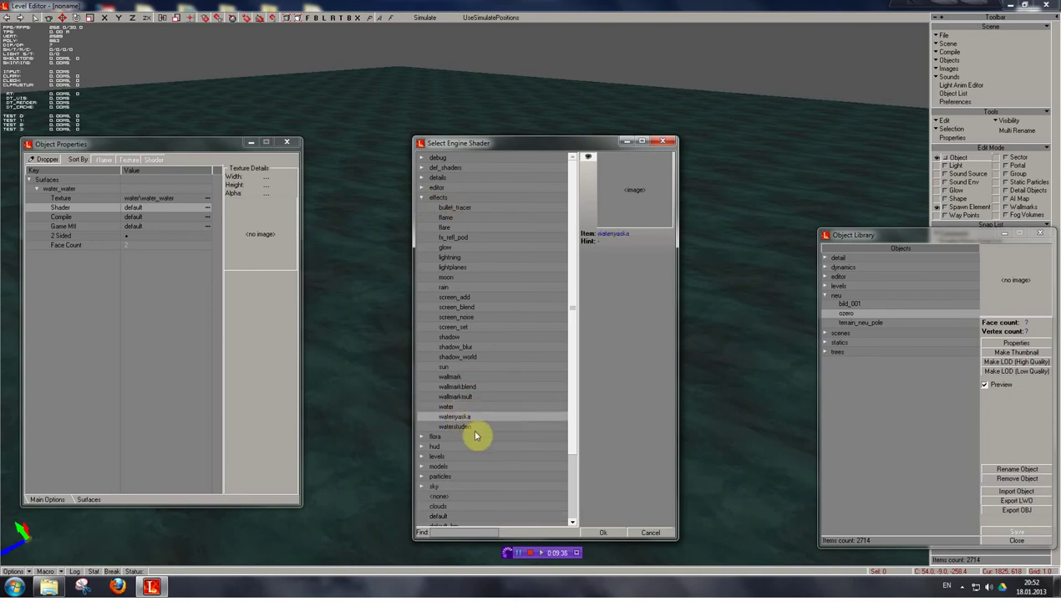
pyautogui.click(476, 428)
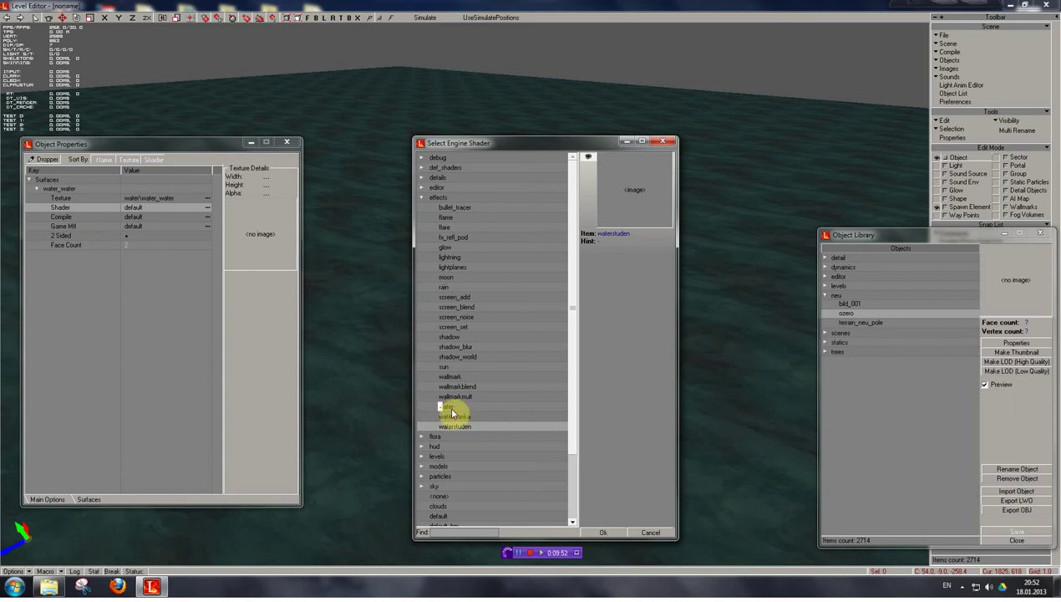
pyautogui.click(451, 407)
pyautogui.click(600, 533)
pyautogui.keyDown('shift'); pyautogui.moveTo(442, 429); pyautogui.dragTo(427, 305); pyautogui.keyUp('shift')
# Try the effects\wateryaska shader on the water_water surface, inspect the preview, and restore effects\water
pyautogui.click(157, 215)
pyautogui.click(470, 337)
pyautogui.click(602, 532)
pyautogui.moveTo(493, 408)
pyautogui.keyDown('shift'); pyautogui.mouseDown()
pyautogui.moveTo(493, 391)
pyautogui.moveTo(493, 443)
pyautogui.moveTo(489, 406)
pyautogui.mouseUp(); pyautogui.keyUp('shift')
pyautogui.keyDown('shift'); pyautogui.moveTo(493, 451); pyautogui.dragTo(493, 468); pyautogui.keyUp('shift')
pyautogui.keyDown('shift'); pyautogui.moveTo(497, 407); pyautogui.dragTo(500, 418); pyautogui.keyUp('shift')
pyautogui.keyDown('shift'); pyautogui.moveTo(473, 493); pyautogui.dragTo(443, 438); pyautogui.keyUp('shift')
pyautogui.keyDown('shift'); pyautogui.moveTo(481, 363); pyautogui.dragTo(443, 446); pyautogui.keyUp('shift')
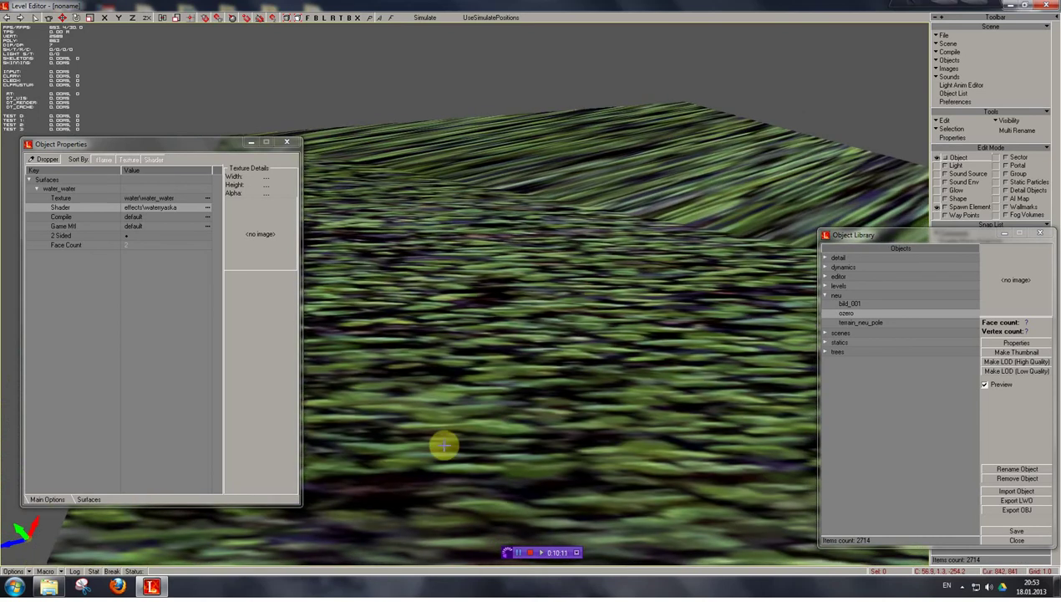
pyautogui.click(142, 225)
pyautogui.doubleClick(462, 326)
# Set the compiler shader of the water_water surface to def_shaders\def_vertex
pyautogui.doubleClick(147, 217)
pyautogui.click(422, 157)
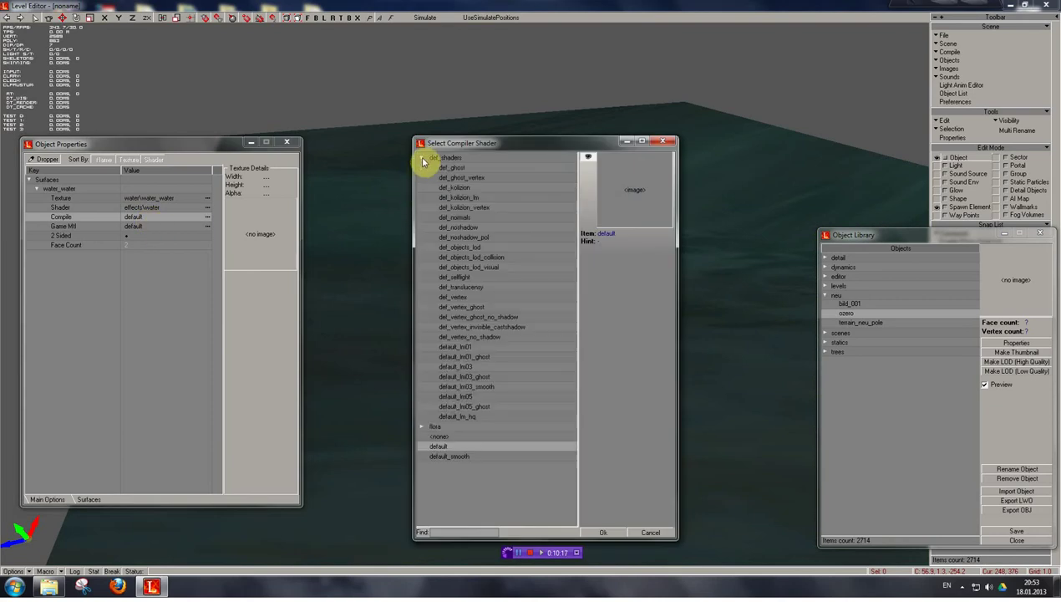
pyautogui.click(471, 298)
pyautogui.doubleClick(472, 297)
# Set the game material of the water_water surface to materials\water
pyautogui.click(167, 231)
pyautogui.doubleClick(168, 232)
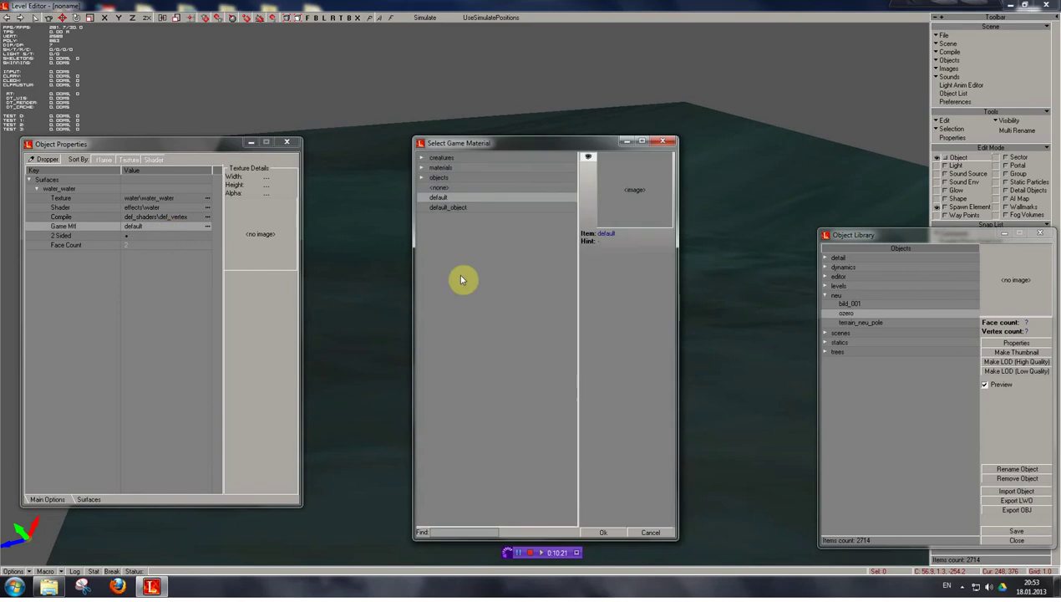
pyautogui.click(422, 170)
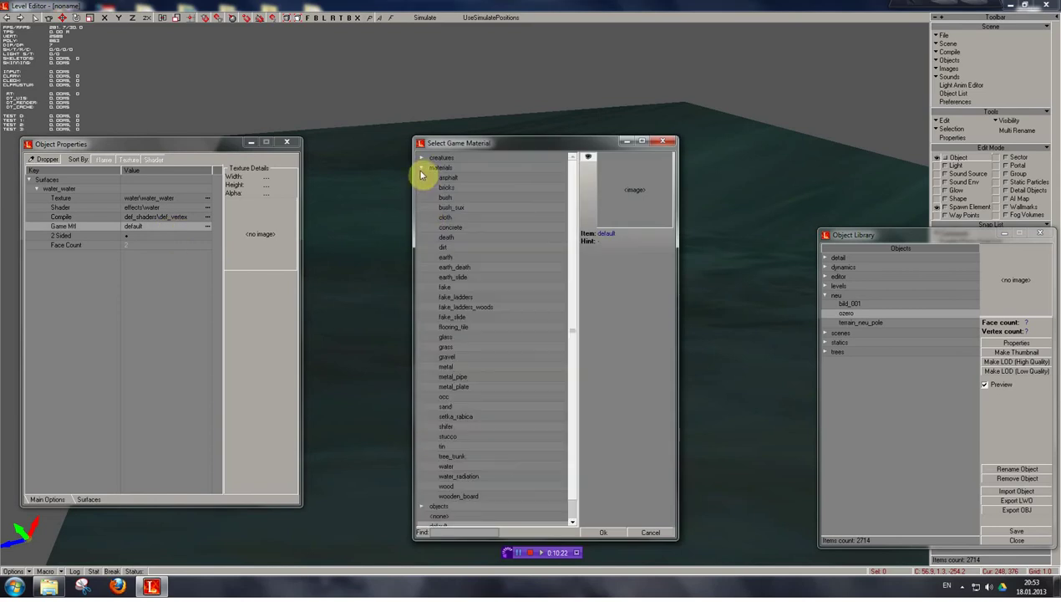
pyautogui.click(464, 469)
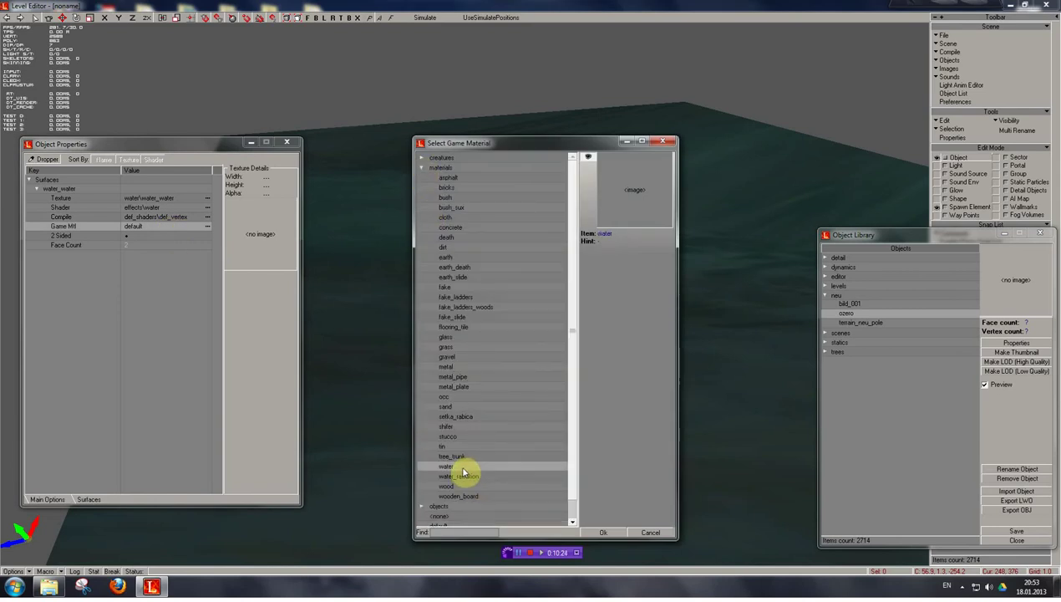
pyautogui.click(597, 535)
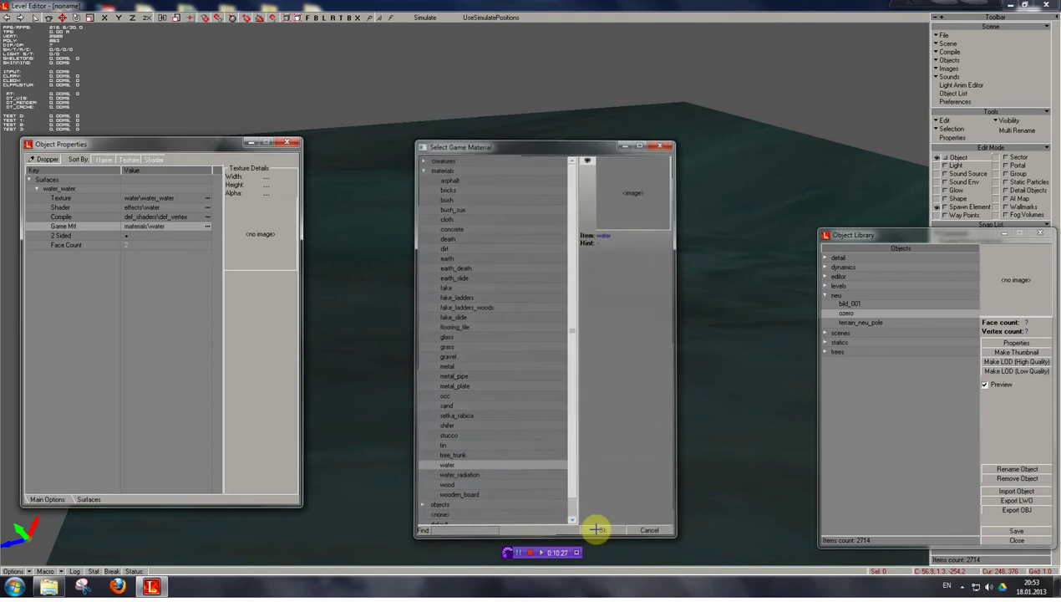
pyautogui.moveTo(453, 295)
pyautogui.keyDown('shift'); pyautogui.mouseDown()
pyautogui.moveTo(443, 288)
pyautogui.moveTo(431, 334)
pyautogui.moveTo(453, 295)
pyautogui.mouseUp(); pyautogui.keyUp('shift')
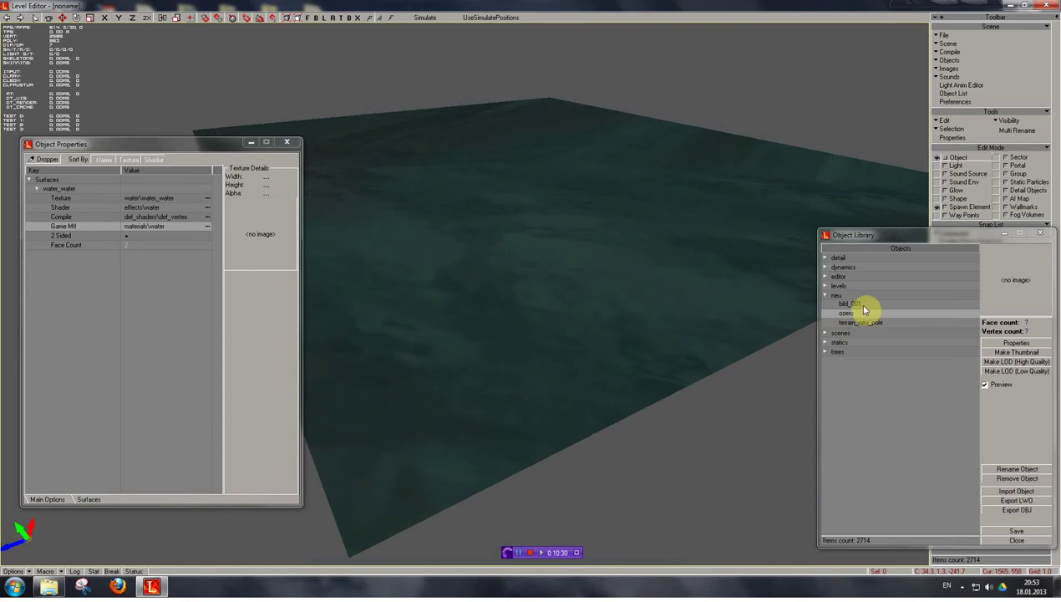
# Load the bild_001 object from the neu folder and bring the building's entrance porch into view
pyautogui.click(865, 304)
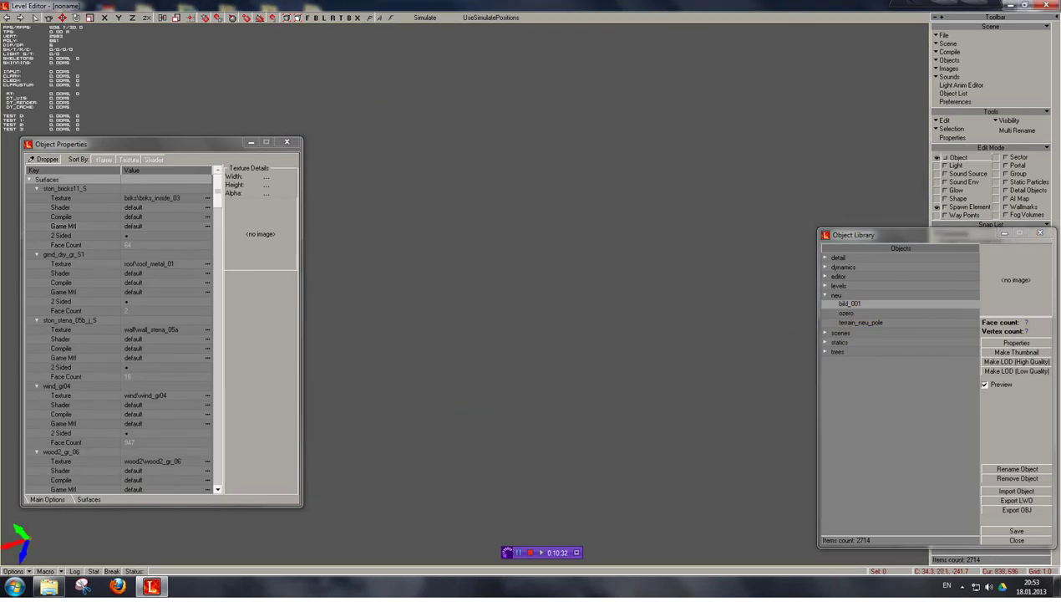
pyautogui.keyDown('shift'); pyautogui.moveTo(440, 405); pyautogui.dragTo(431, 367); pyautogui.keyUp('shift')
pyautogui.keyDown('shift'); pyautogui.moveTo(442, 325); pyautogui.dragTo(441, 321); pyautogui.keyUp('shift')
pyautogui.keyDown('shift'); pyautogui.moveTo(442, 321); pyautogui.dragTo(435, 316, button='right'); pyautogui.keyUp('shift')
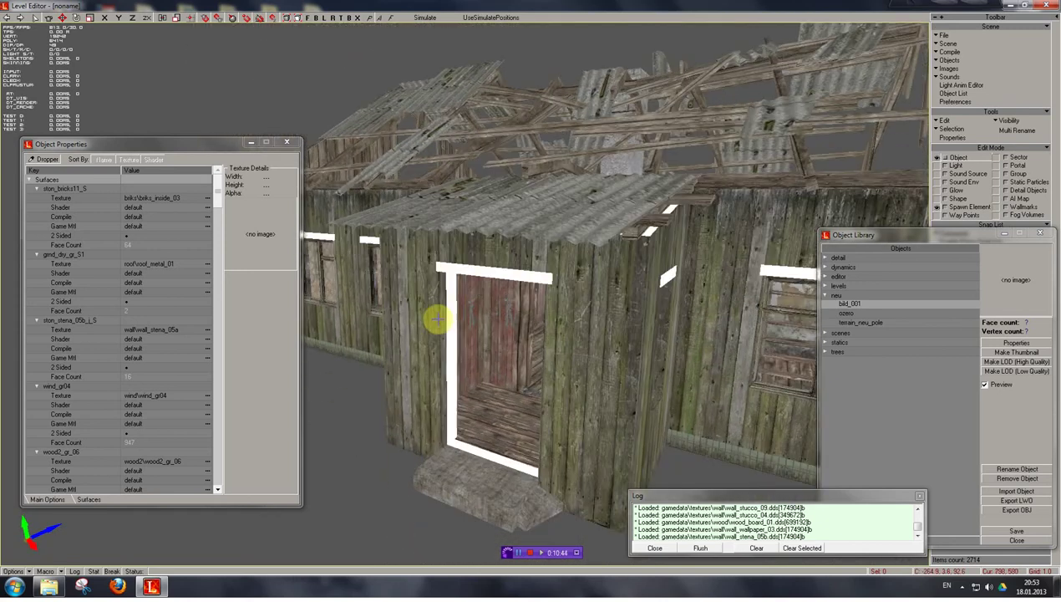
# Pick the white door frame with the Dropper to identify its surface and examine that surface's texture details
pyautogui.click(43, 160)
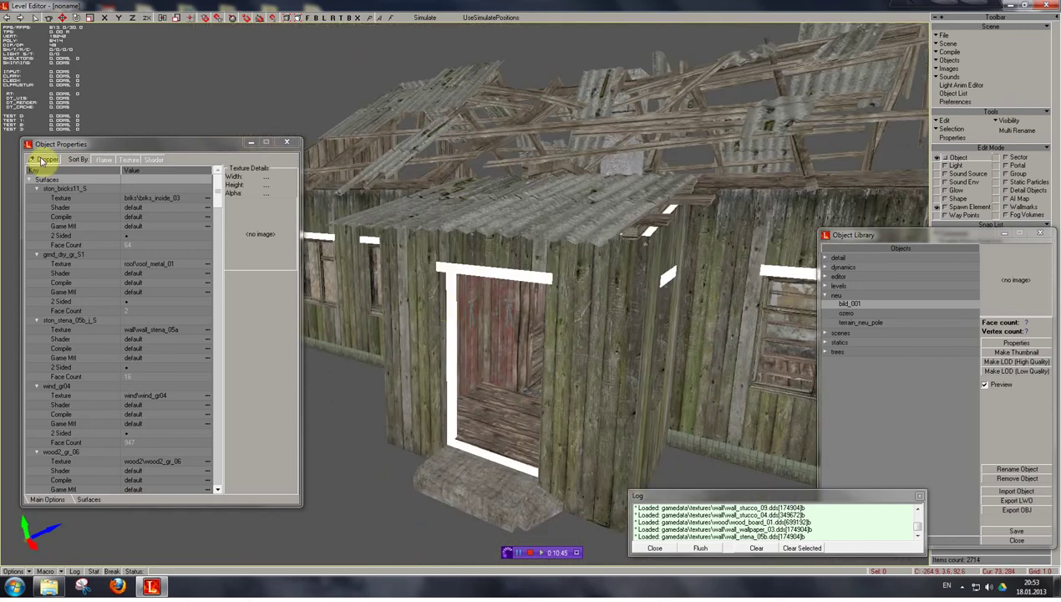
pyautogui.click(453, 268)
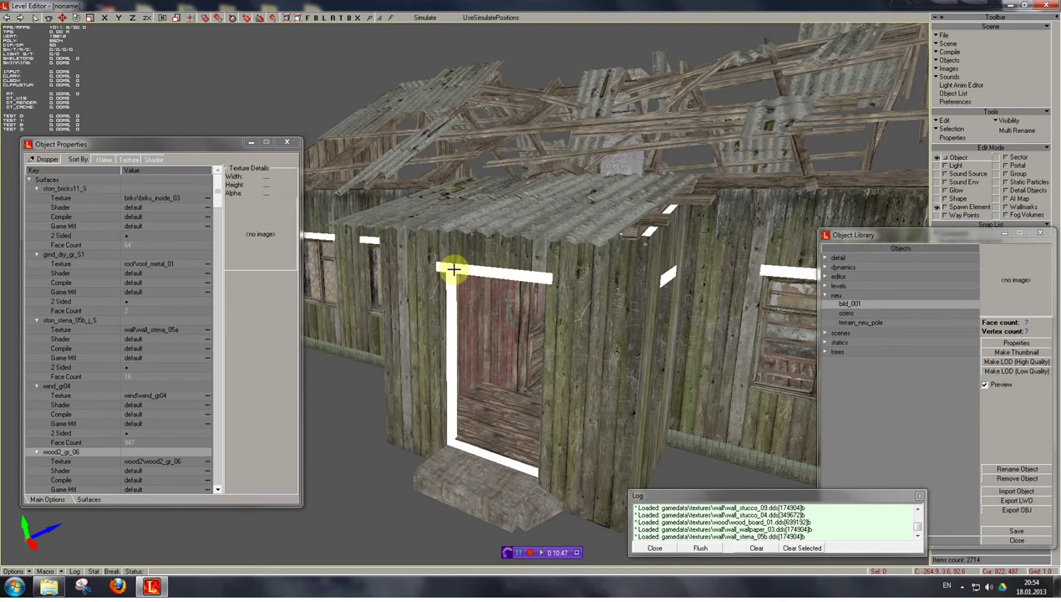
pyautogui.click(169, 461)
pyautogui.scroll(-4, 187, 432)
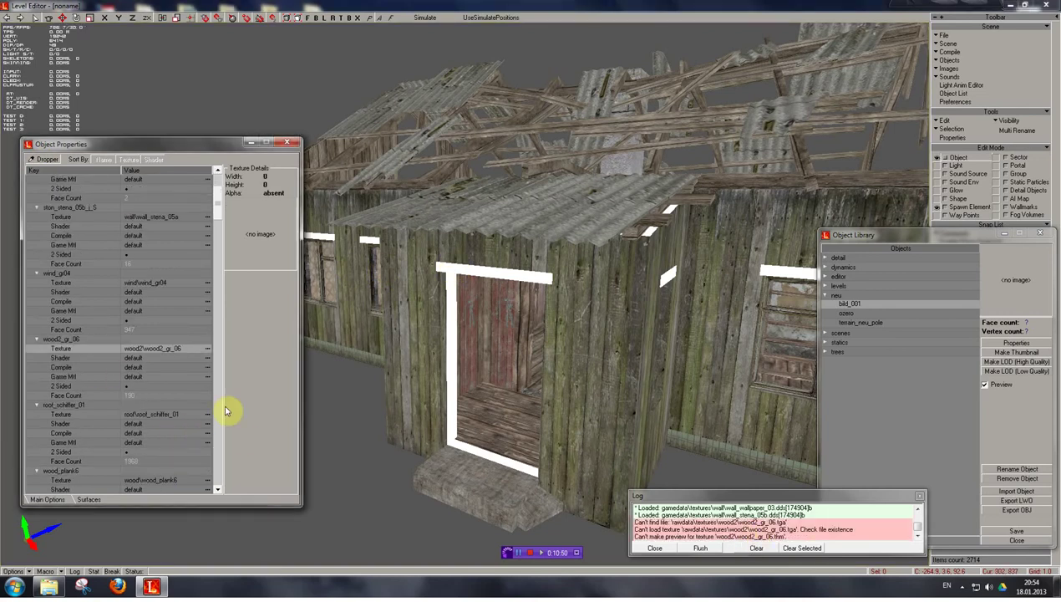
# Set the texture of the wood2_gr_06 surface to wood\wood_plank8
pyautogui.click(155, 349)
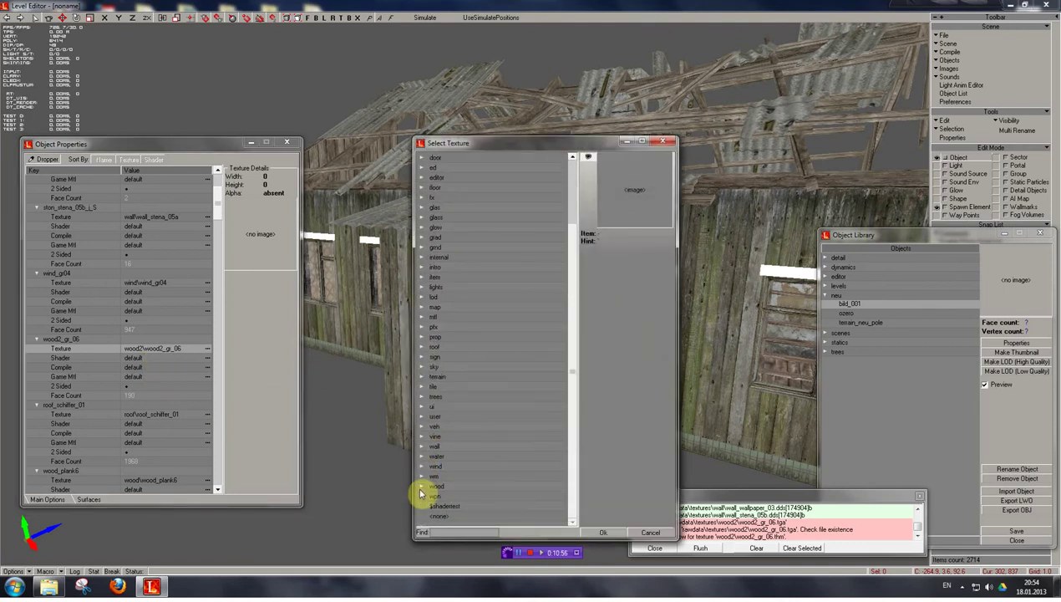
pyautogui.click(421, 485)
pyautogui.click(456, 465)
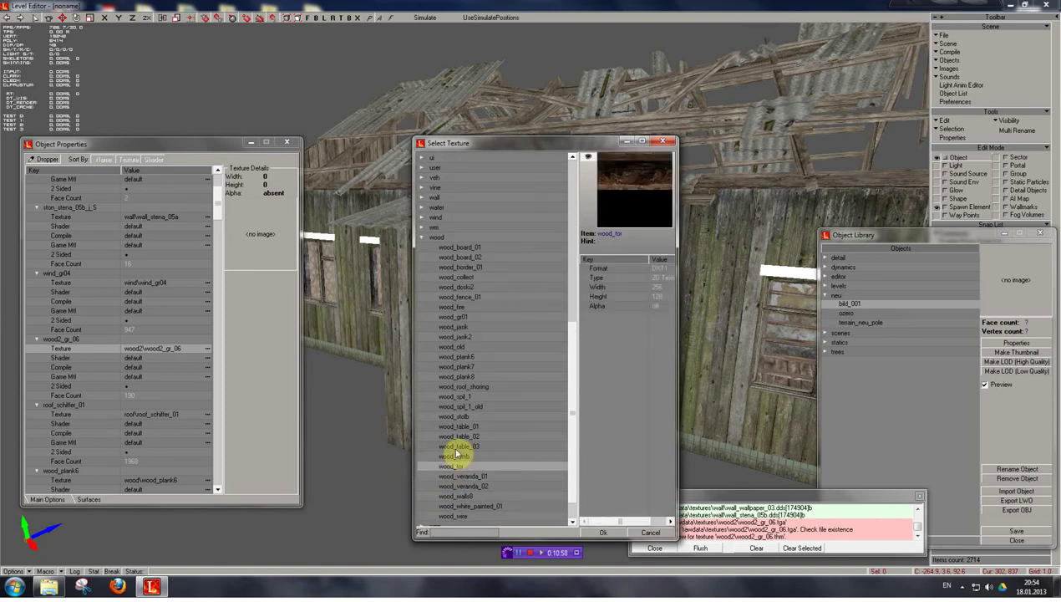
pyautogui.click(465, 376)
pyautogui.click(602, 532)
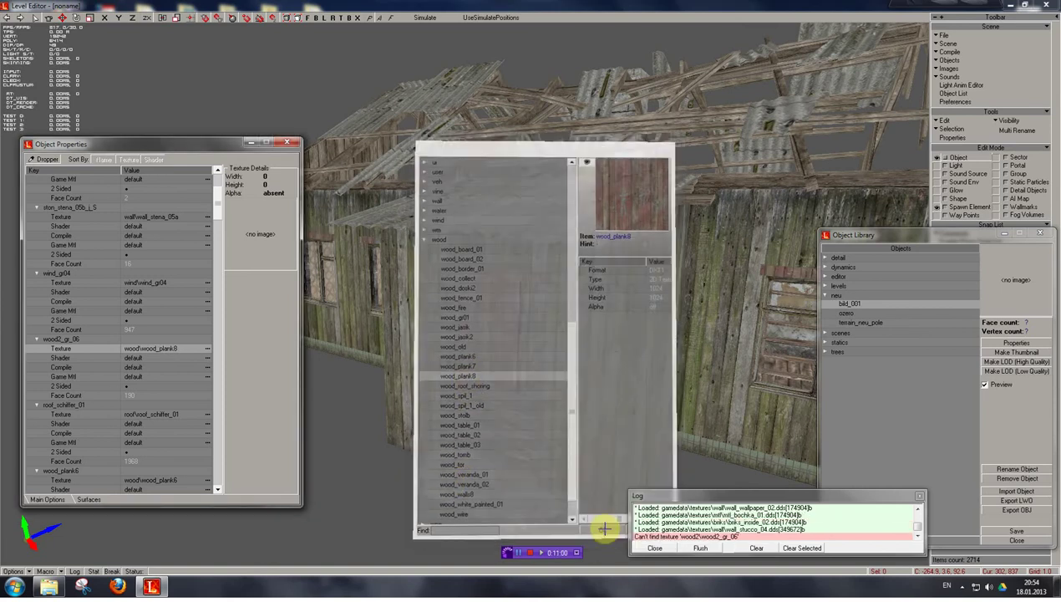
# Enlarge the log to reveal more texture entries and pick the white edge of the attic stair opening with the Dropper
pyautogui.keyDown('shift'); pyautogui.moveTo(489, 396); pyautogui.dragTo(539, 350); pyautogui.keyUp('shift')
pyautogui.keyDown('shift'); pyautogui.moveTo(515, 420); pyautogui.dragTo(509, 407); pyautogui.keyUp('shift')
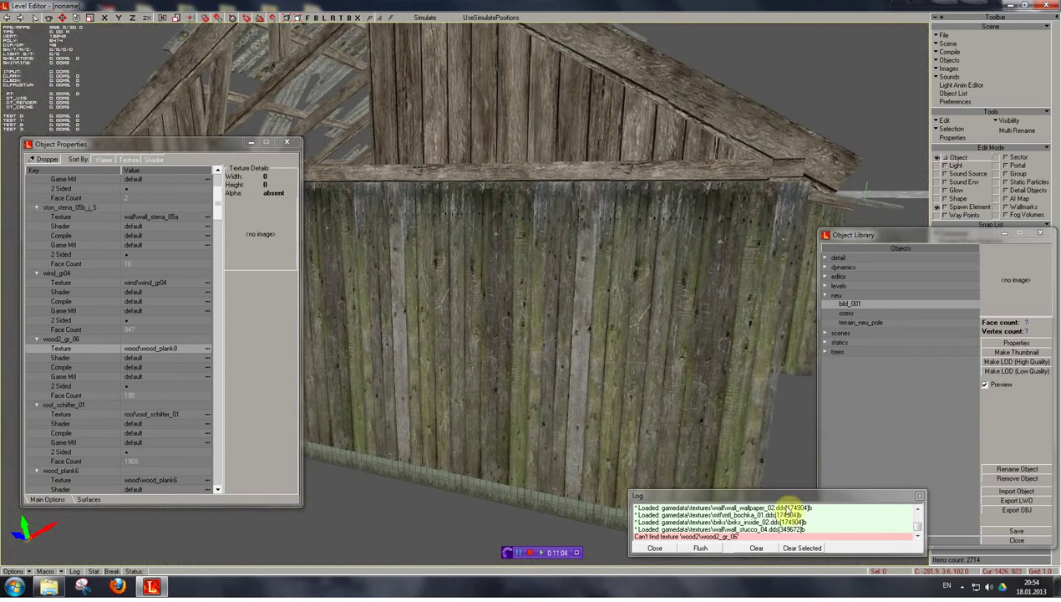
pyautogui.moveTo(773, 489); pyautogui.dragTo(774, 365)
pyautogui.moveTo(535, 338)
pyautogui.keyDown('shift'); pyautogui.mouseDown()
pyautogui.moveTo(535, 368)
pyautogui.moveTo(535, 339)
pyautogui.mouseUp(); pyautogui.keyUp('shift')
pyautogui.keyDown('shift'); pyautogui.moveTo(535, 338); pyautogui.dragTo(536, 272, button='right'); pyautogui.keyUp('shift')
pyautogui.keyDown('shift'); pyautogui.moveTo(536, 338); pyautogui.dragTo(577, 305); pyautogui.keyUp('shift')
pyautogui.keyDown('shift'); pyautogui.moveTo(576, 305); pyautogui.dragTo(577, 351, button='right'); pyautogui.keyUp('shift')
pyautogui.keyDown('shift'); pyautogui.moveTo(535, 341); pyautogui.dragTo(589, 296); pyautogui.keyUp('shift')
pyautogui.click(471, 309)
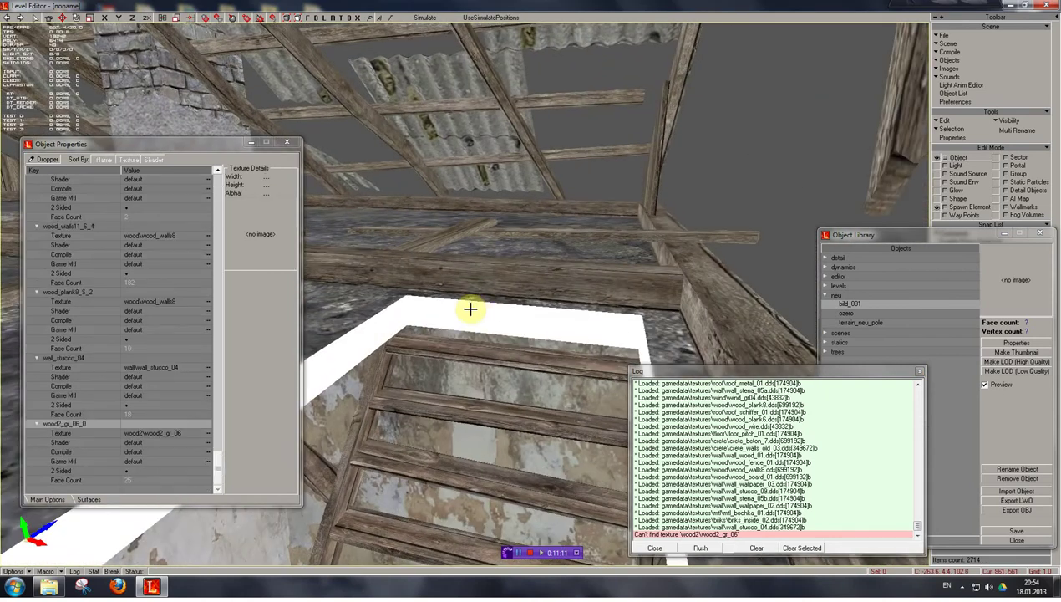
# Set the texture of the wood2_gr_06_0 surface to wood\wood_tor
pyautogui.click(161, 433)
pyautogui.scroll(-3, 431, 477)
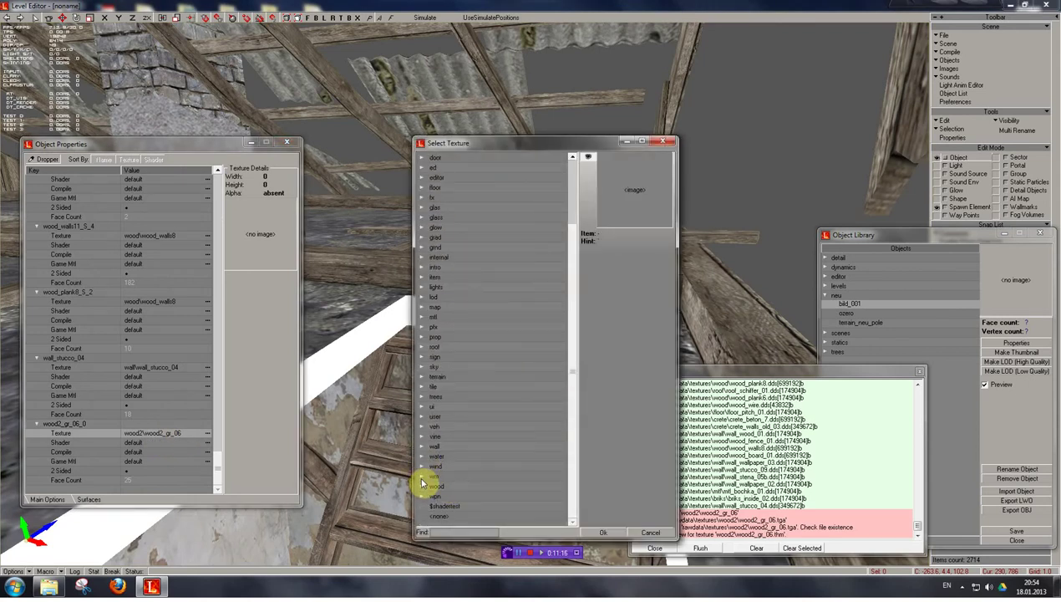
pyautogui.click(424, 485)
pyautogui.click(458, 466)
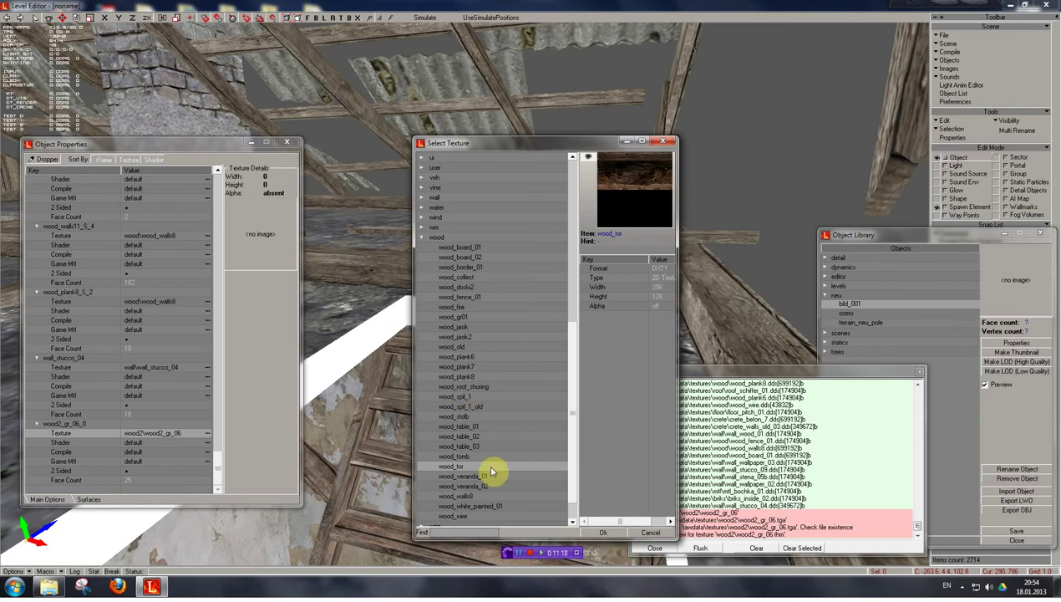
pyautogui.click(602, 533)
pyautogui.keyDown('shift'); pyautogui.moveTo(430, 391); pyautogui.dragTo(468, 409); pyautogui.keyUp('shift')
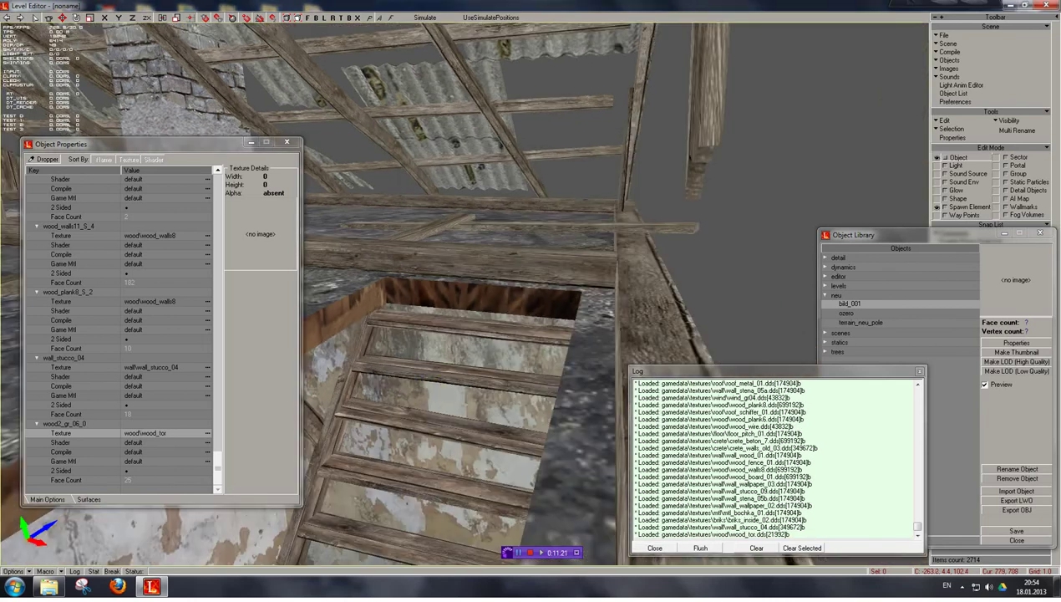
# Open the game material choice for wood2_gr_06_0 and examine wooden_board, asphalt, bush, bush_sux, cloth, concrete and death in the materials group
pyautogui.doubleClick(154, 460)
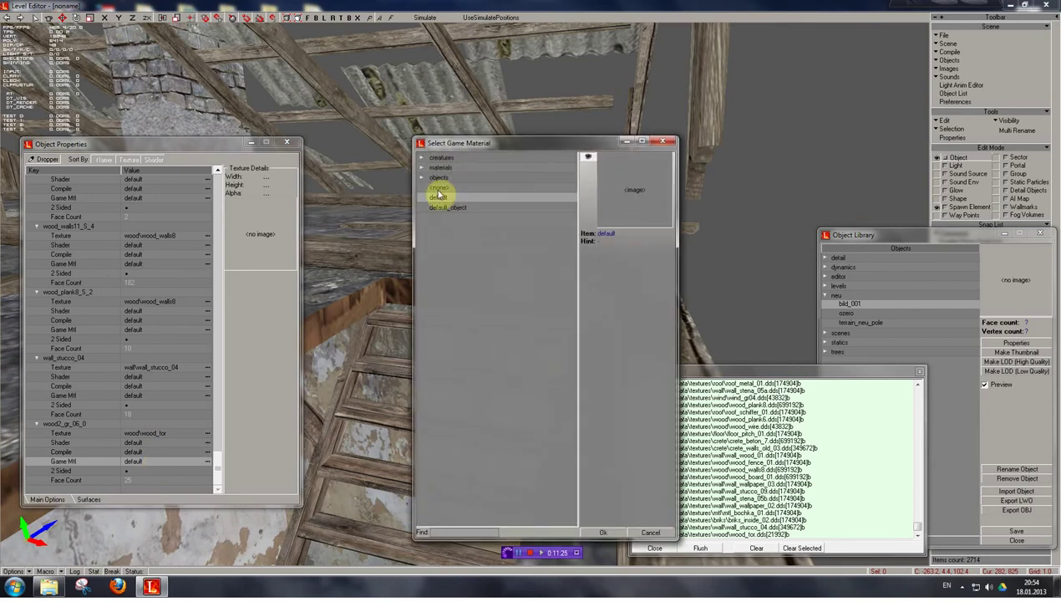
pyautogui.click(423, 168)
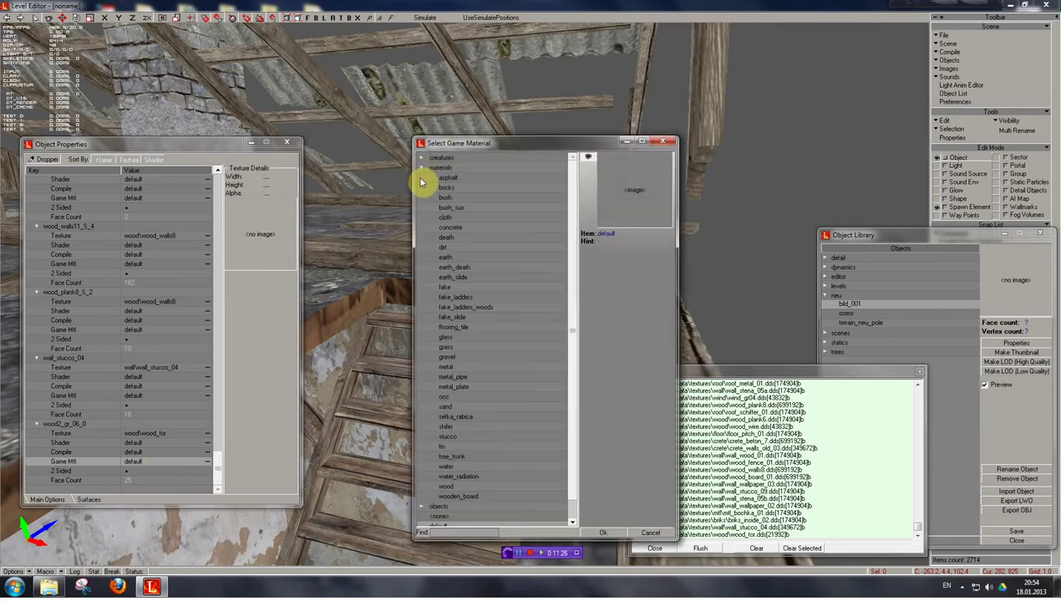
pyautogui.click(468, 497)
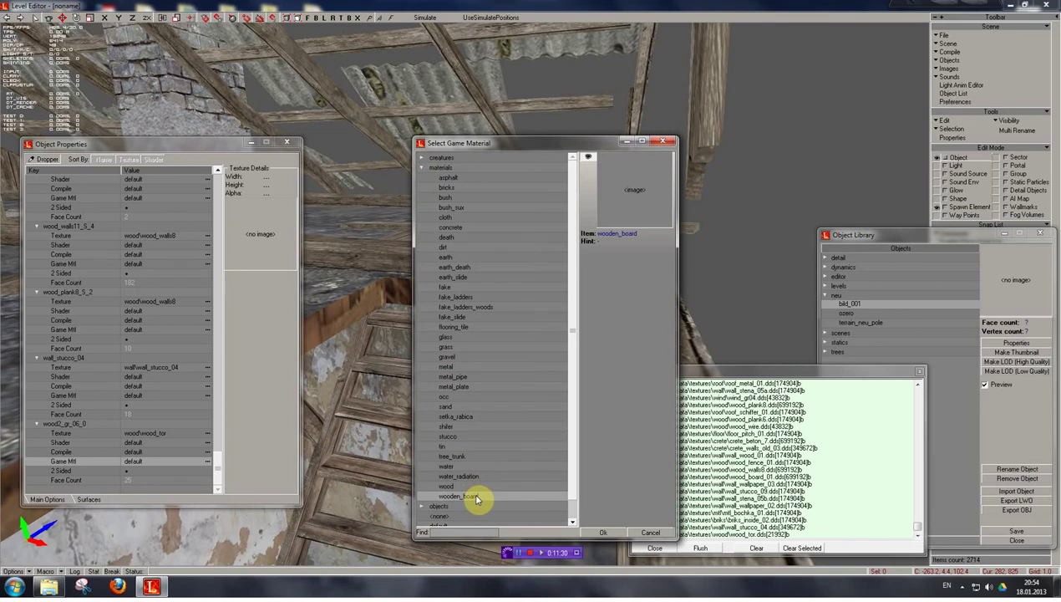
pyautogui.click(465, 179)
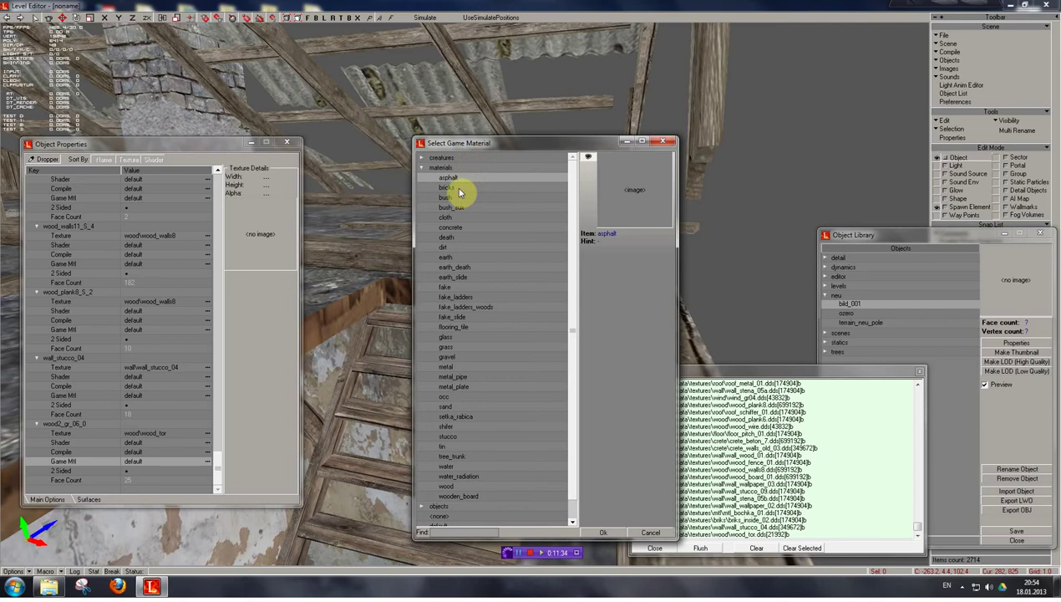
pyautogui.click(461, 199)
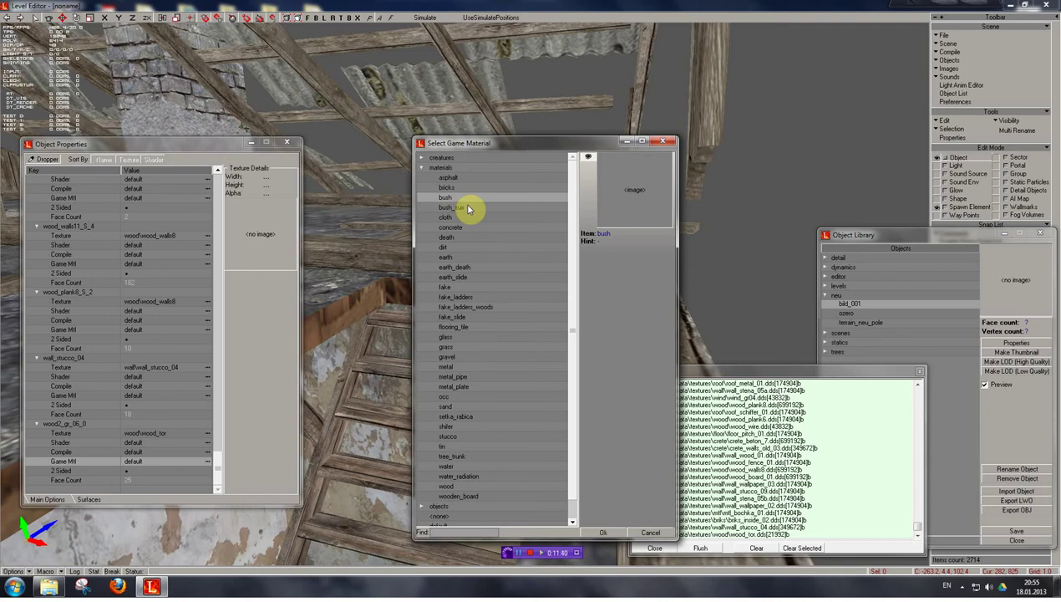
pyautogui.click(470, 209)
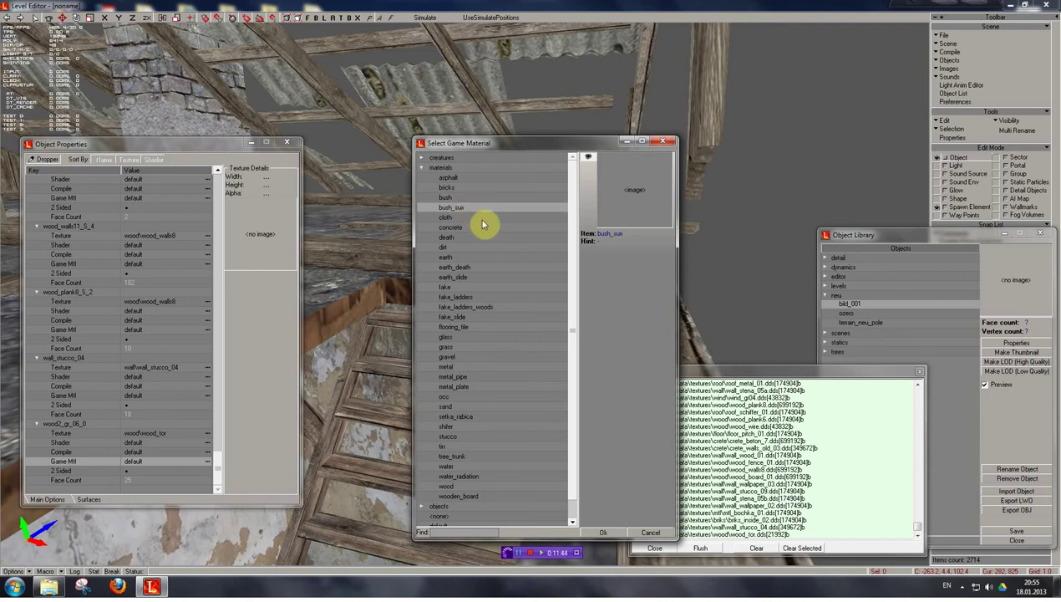
pyautogui.click(457, 217)
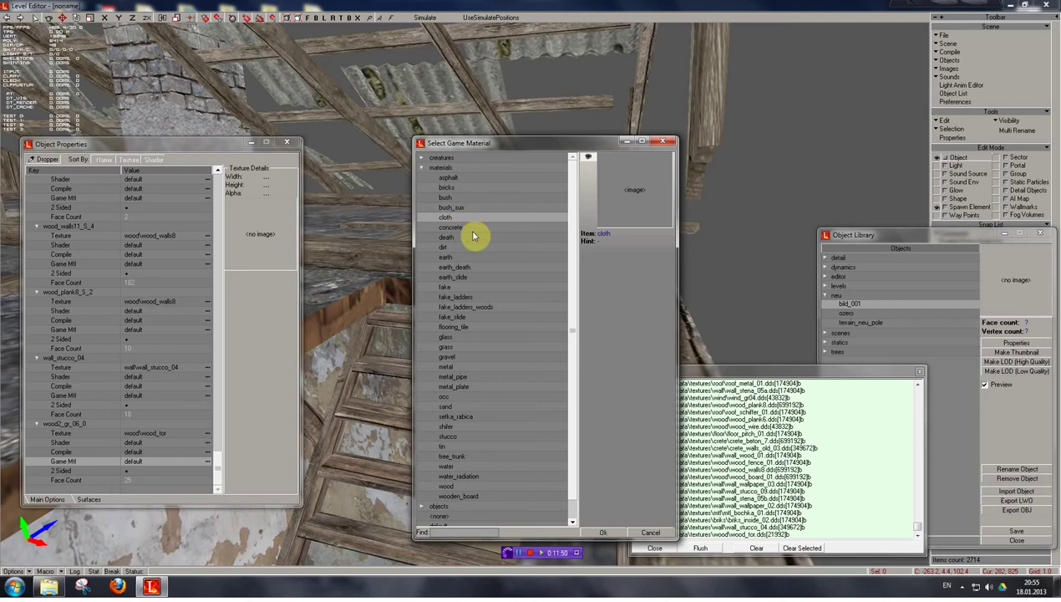
pyautogui.click(466, 228)
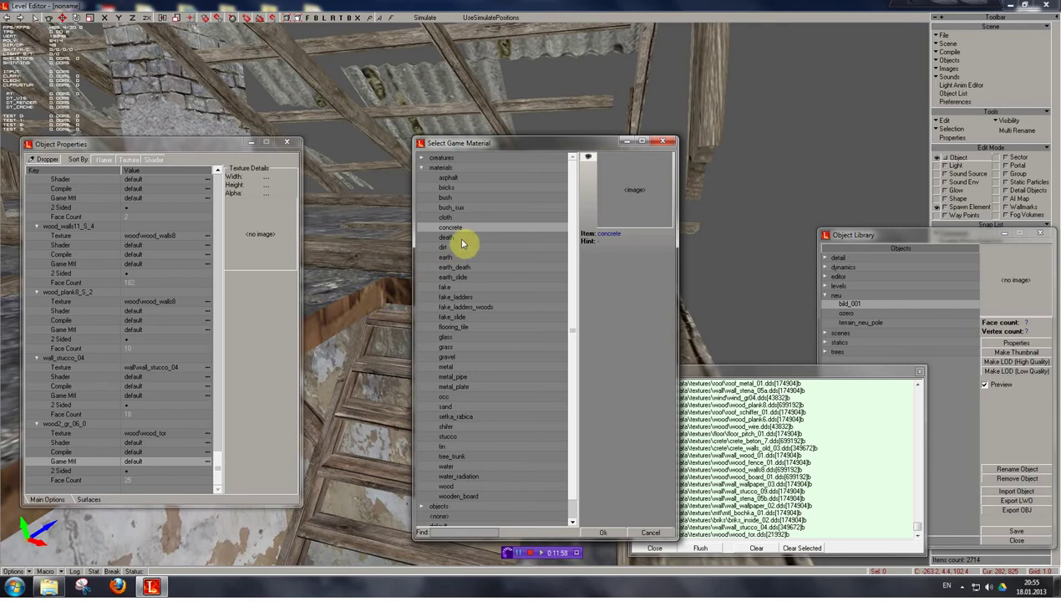
pyautogui.click(461, 238)
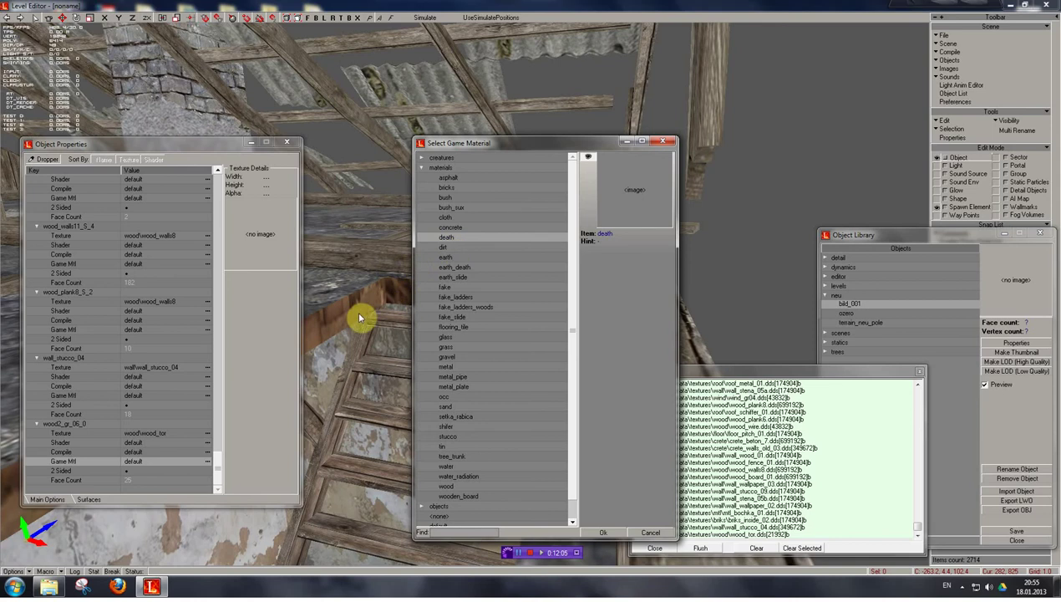
# Examine the dirt, earth, earth_death and earth_slide game materials and the fake, fake_ladders, fake_ladders_woods and fake_slide ones
pyautogui.click(469, 249)
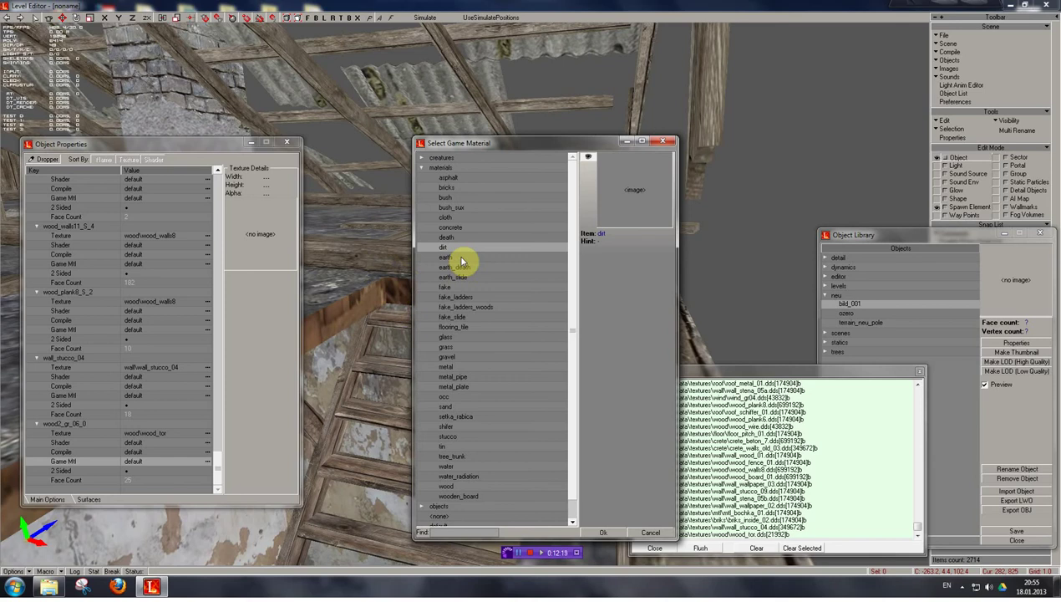
pyautogui.click(461, 258)
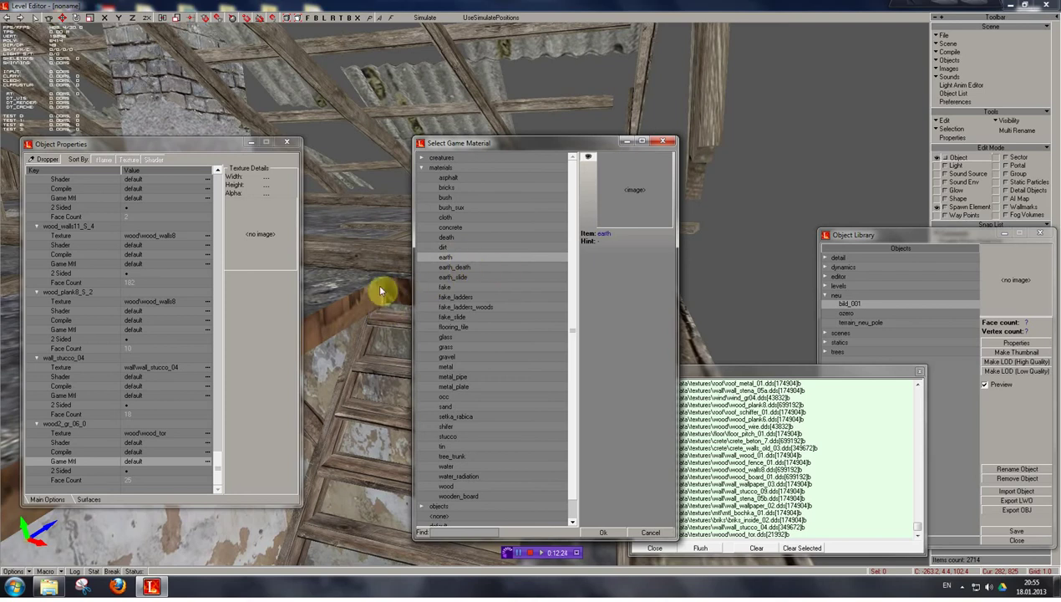
pyautogui.click(470, 269)
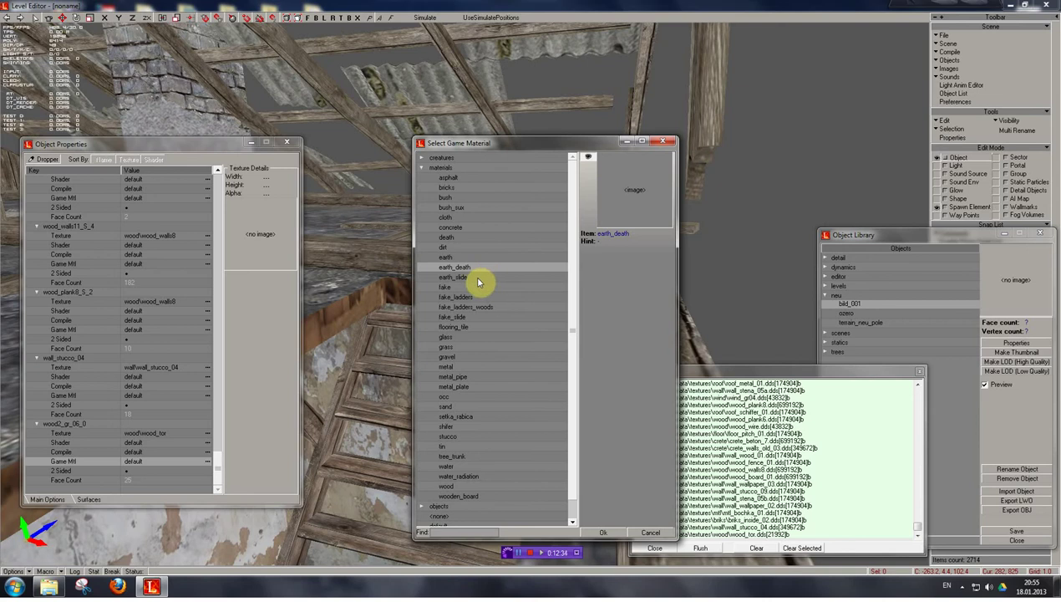
pyautogui.click(462, 281)
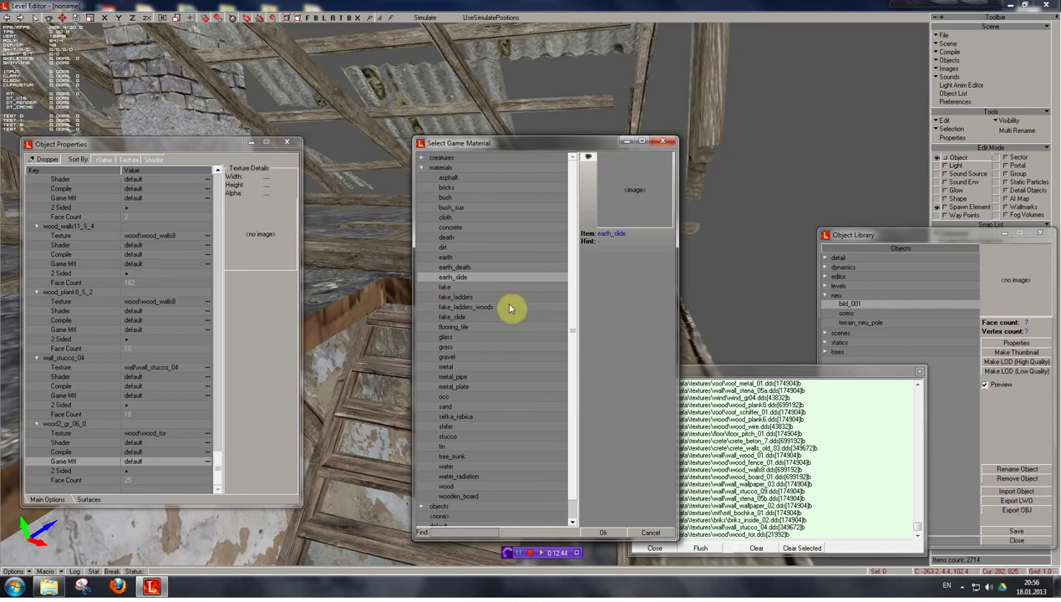
pyautogui.click(456, 287)
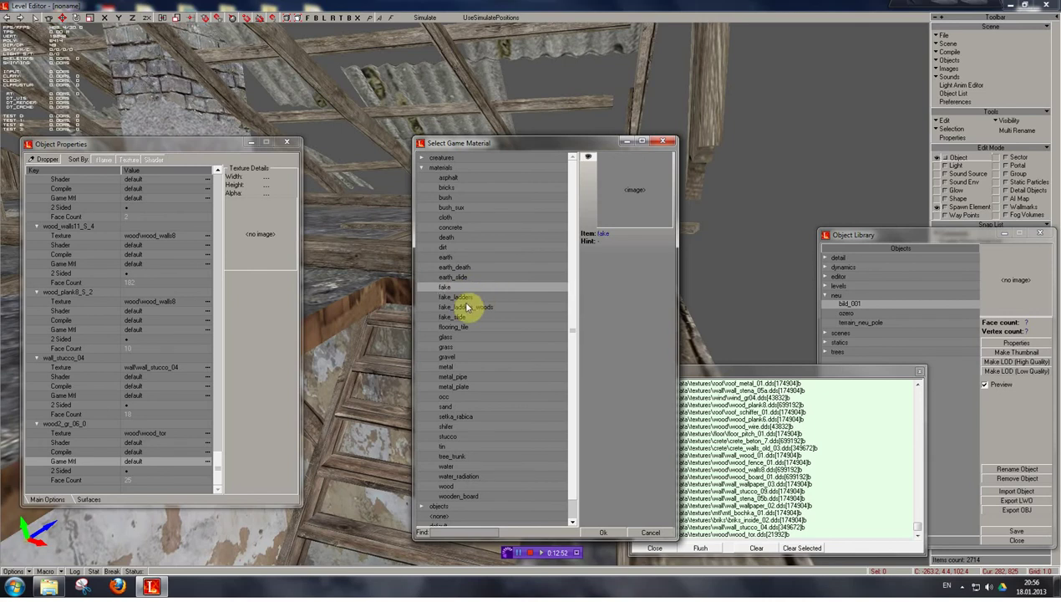
pyautogui.click(474, 298)
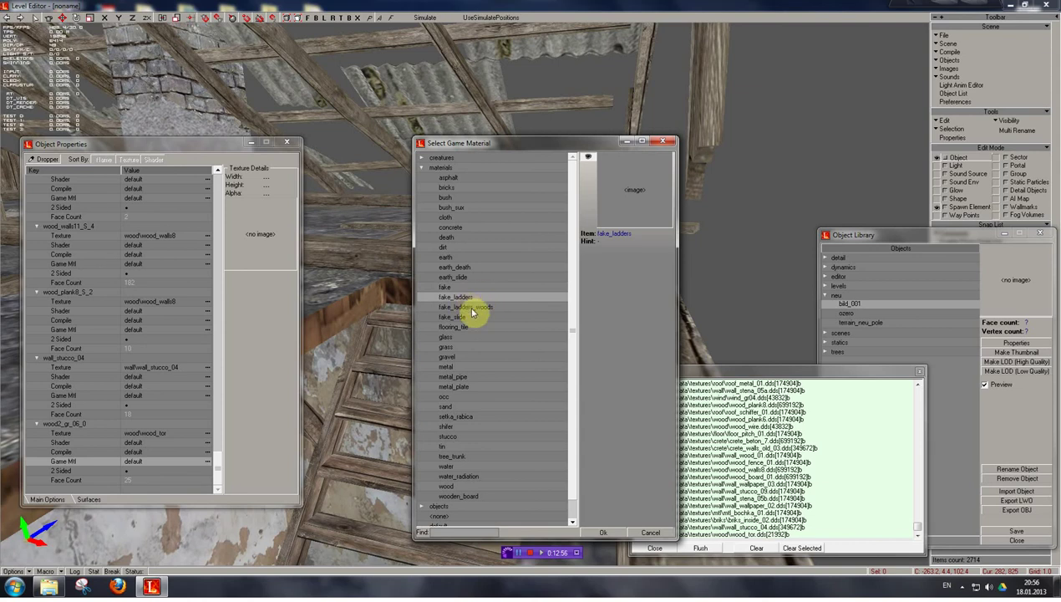
pyautogui.click(474, 307)
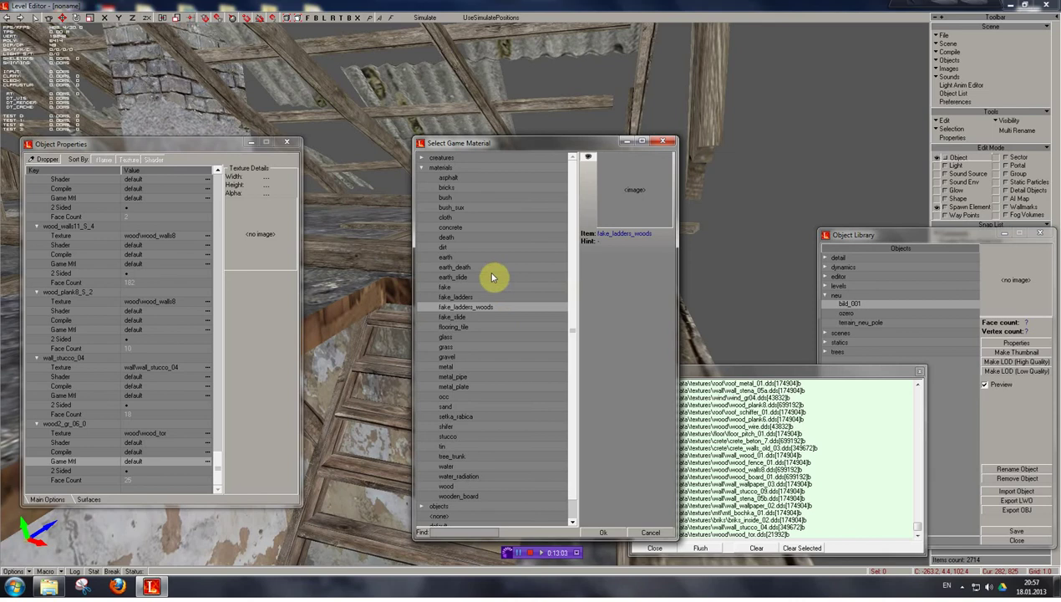
pyautogui.click(472, 318)
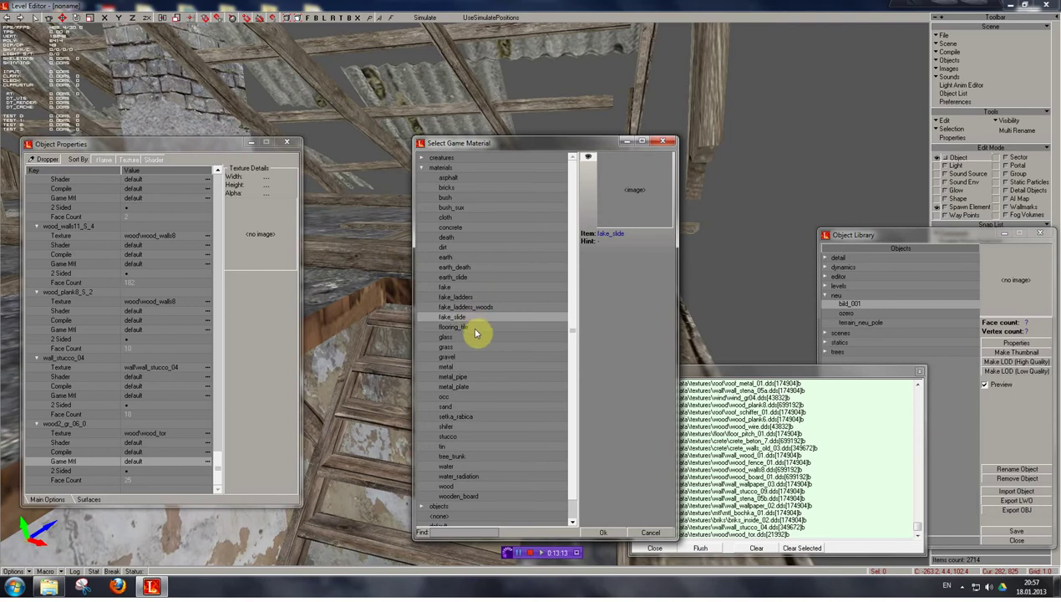
# Examine the flooring_tile, glass, grass, gravel, metal, metal_pipe and metal_plate game materials
pyautogui.click(475, 332)
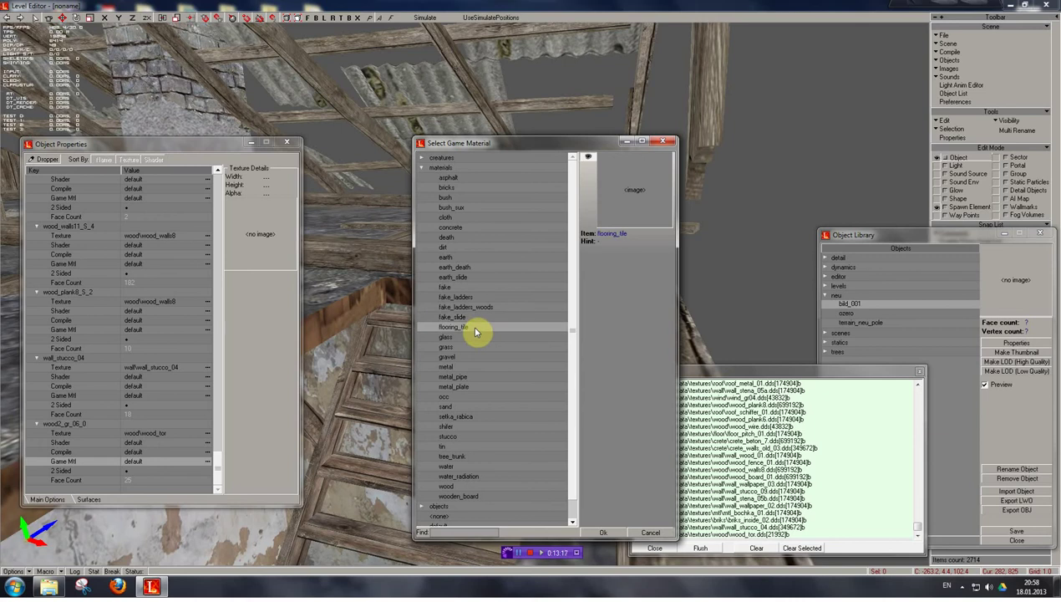
pyautogui.click(472, 338)
pyautogui.click(465, 346)
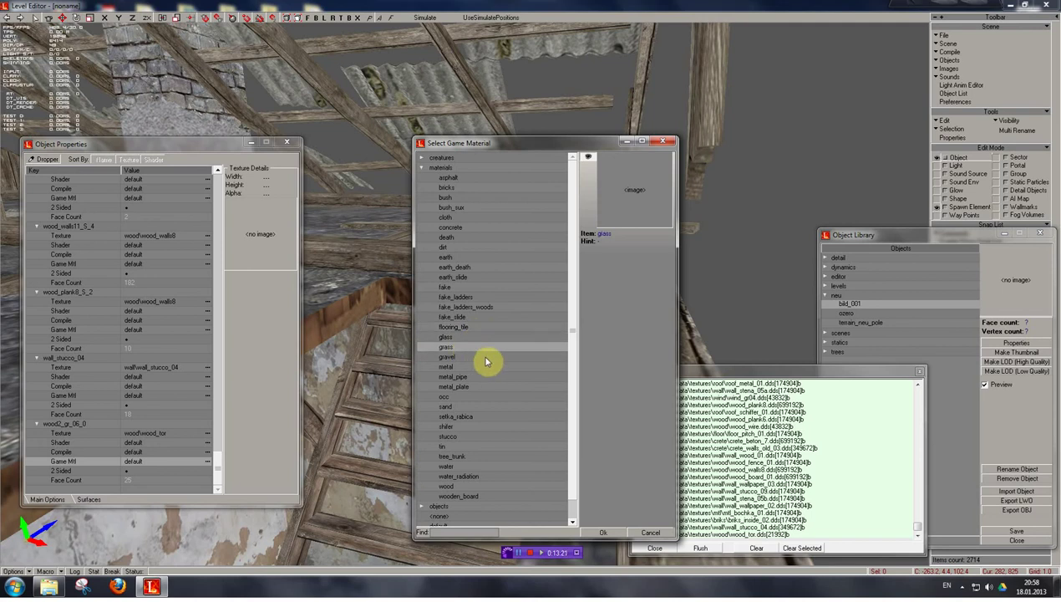
pyautogui.click(466, 358)
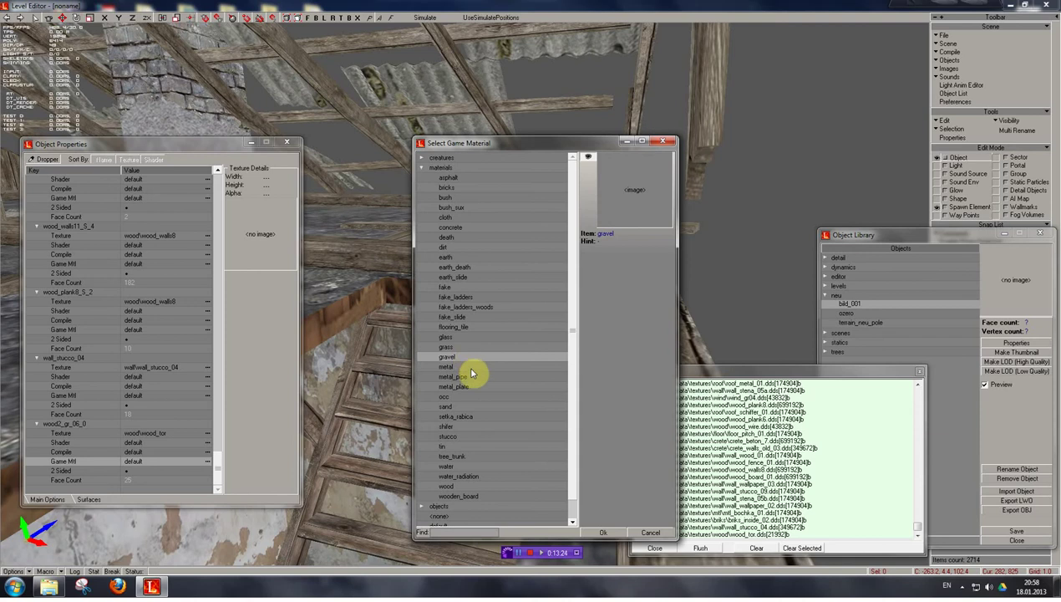
pyautogui.click(470, 367)
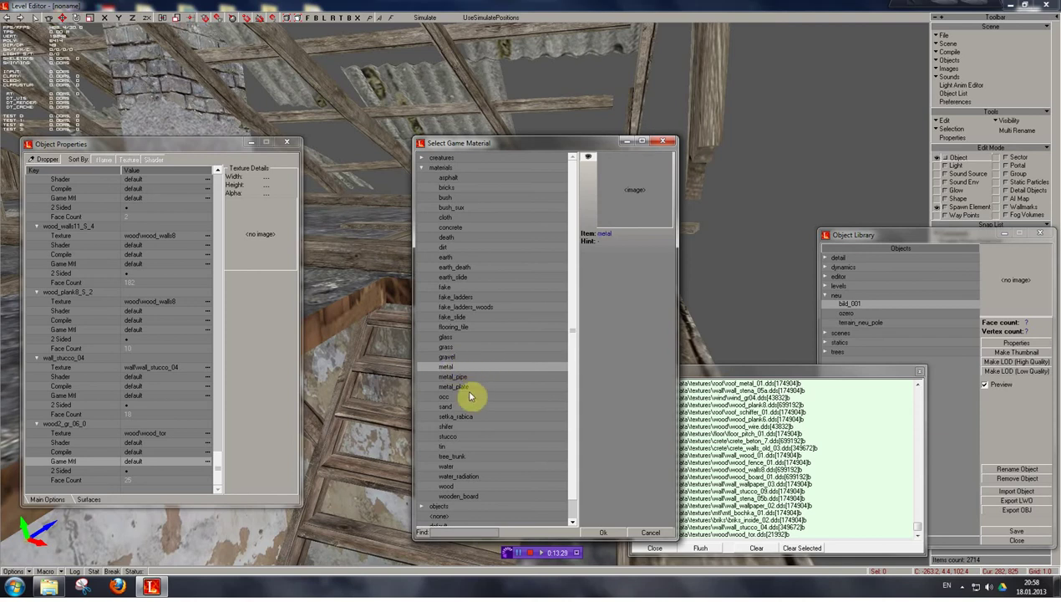
pyautogui.click(469, 378)
pyautogui.click(478, 386)
pyautogui.click(471, 368)
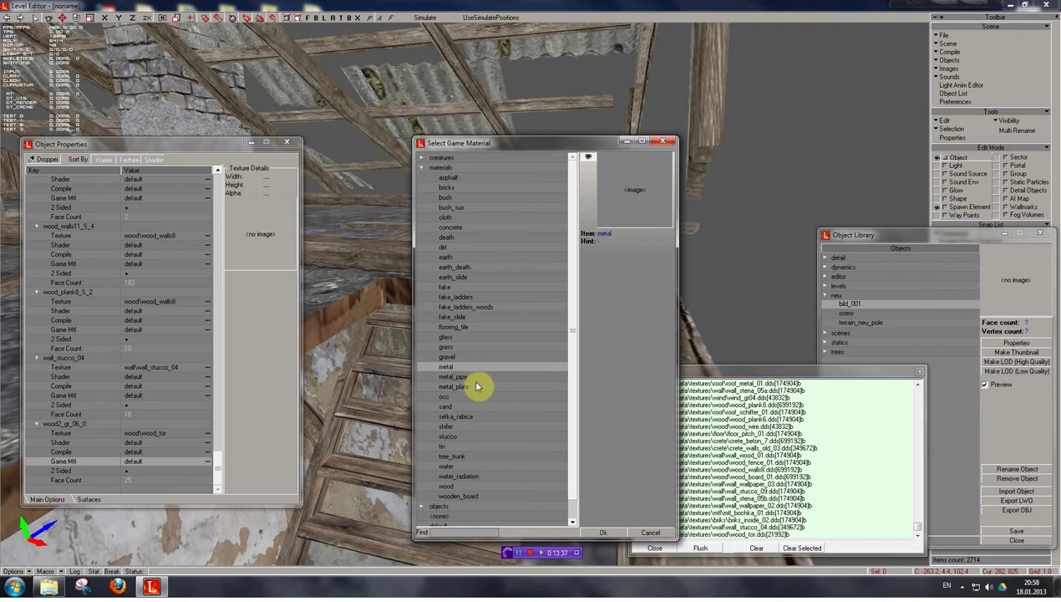
pyautogui.click(473, 377)
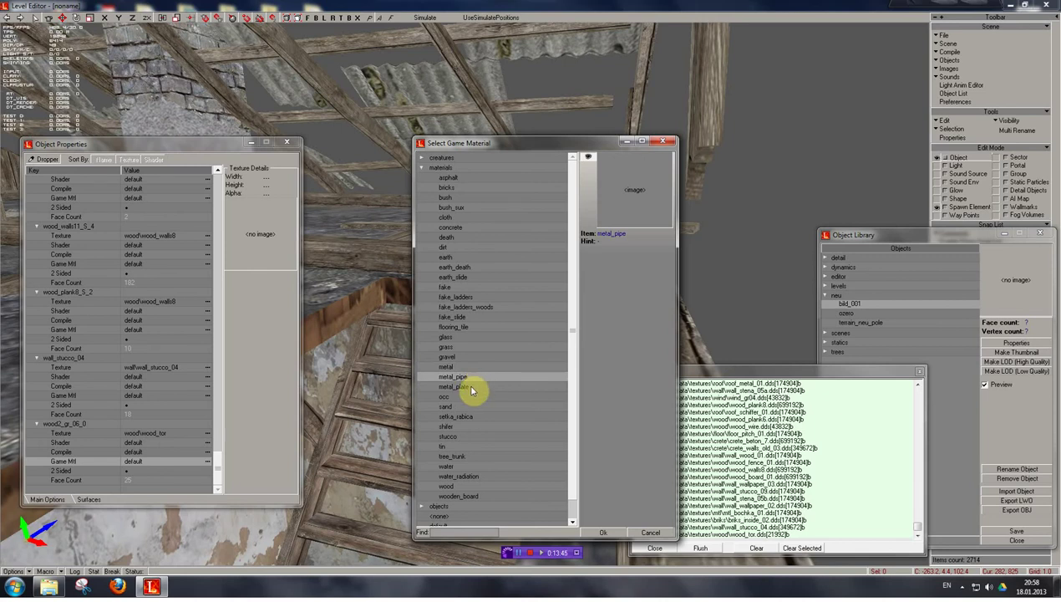
pyautogui.click(472, 387)
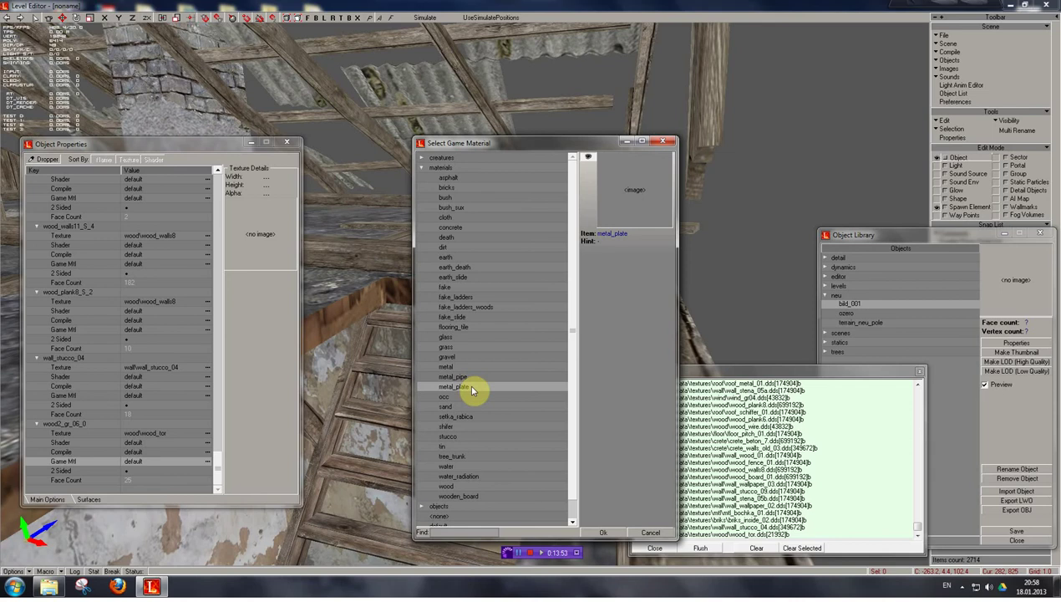
# Examine the occ, sand, setka_rabica, shifer, stucco and tin game materials in the materials group
pyautogui.click(446, 397)
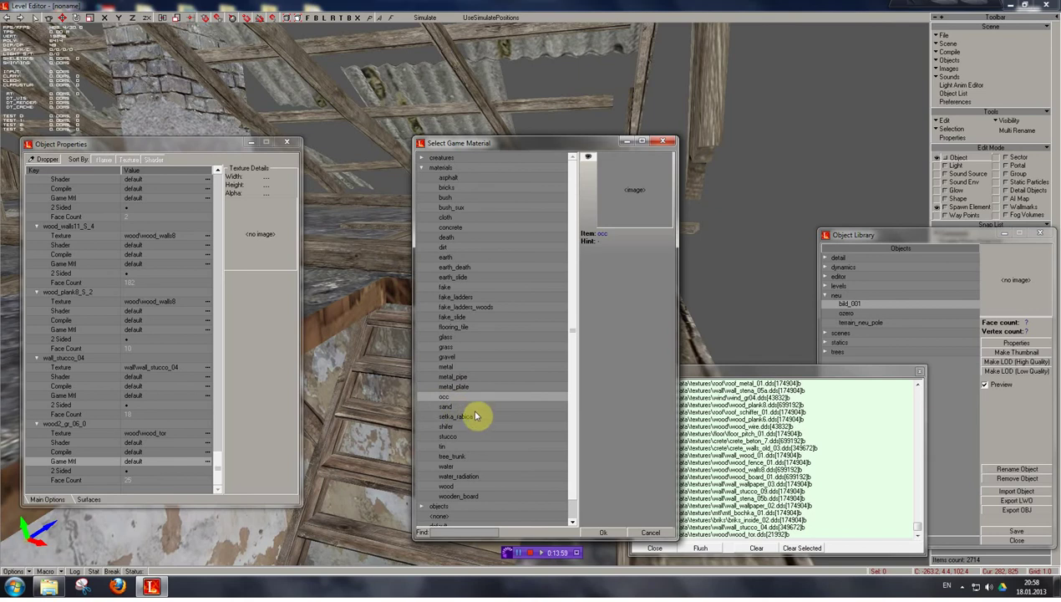
pyautogui.click(457, 407)
pyautogui.click(484, 416)
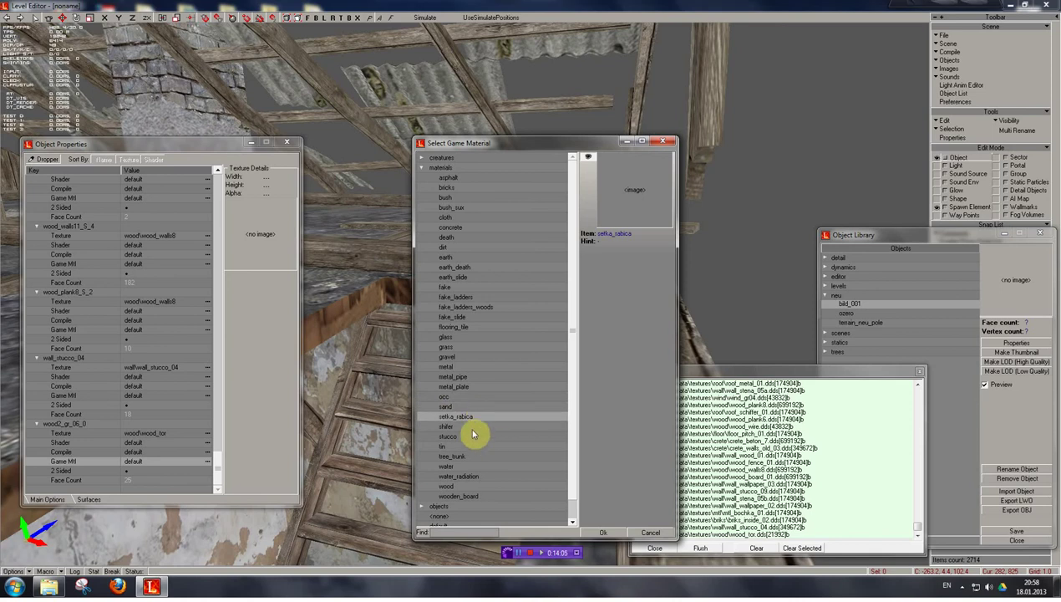
pyautogui.click(468, 427)
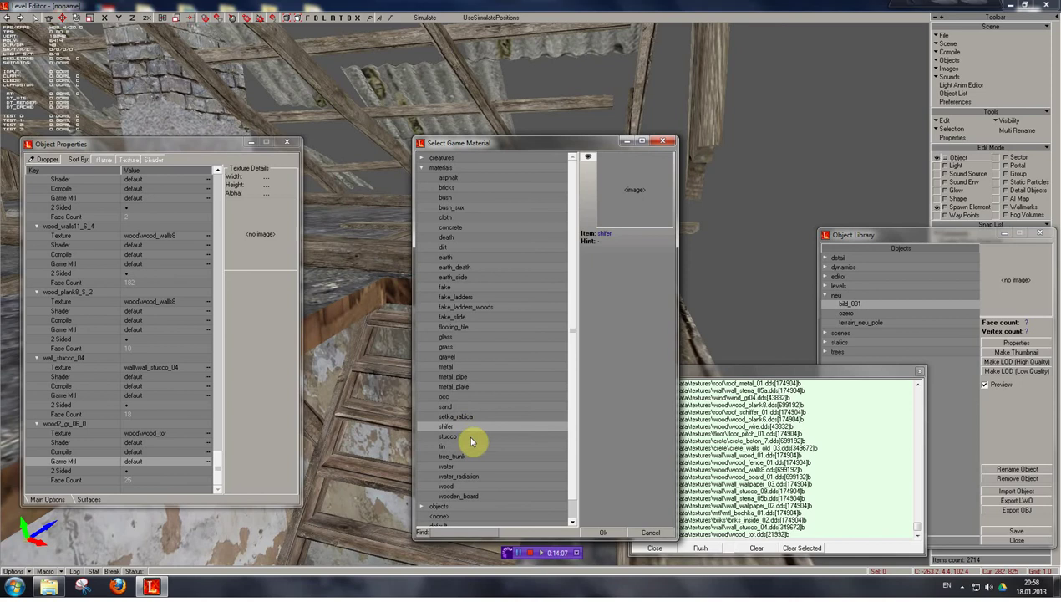
pyautogui.click(469, 437)
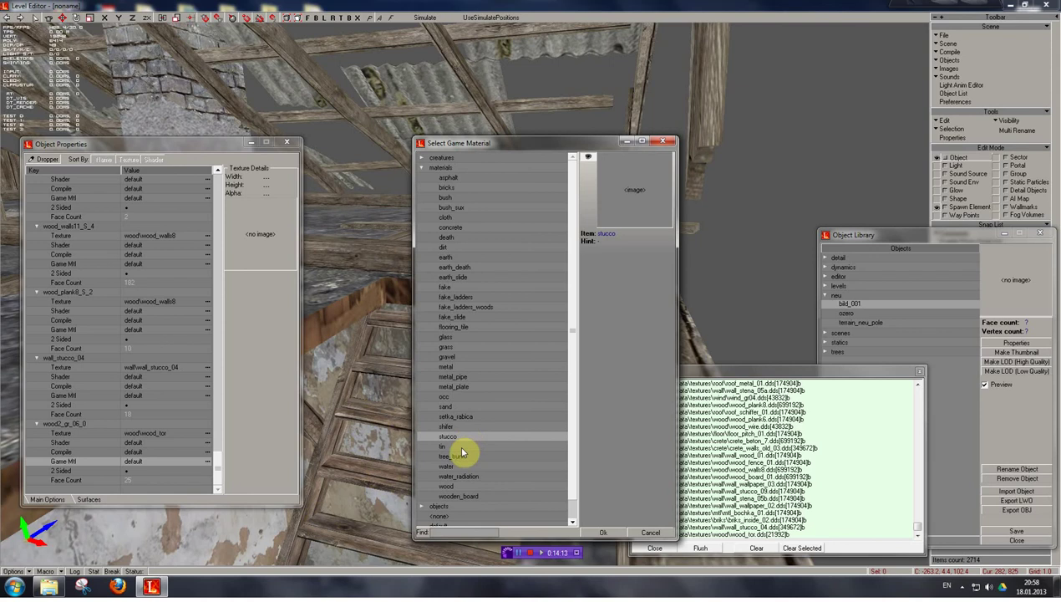
pyautogui.click(458, 445)
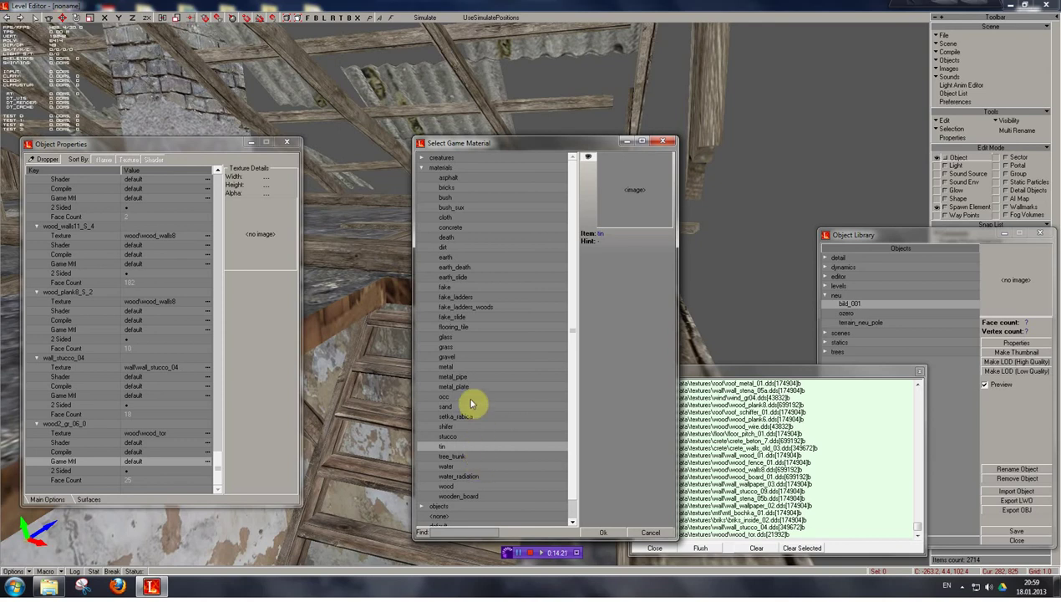
# Examine the tree_trunk, water, water_radiation and wood game materials, and choose wooden_board as the game material for wood2_gr_06_0
pyautogui.click(470, 457)
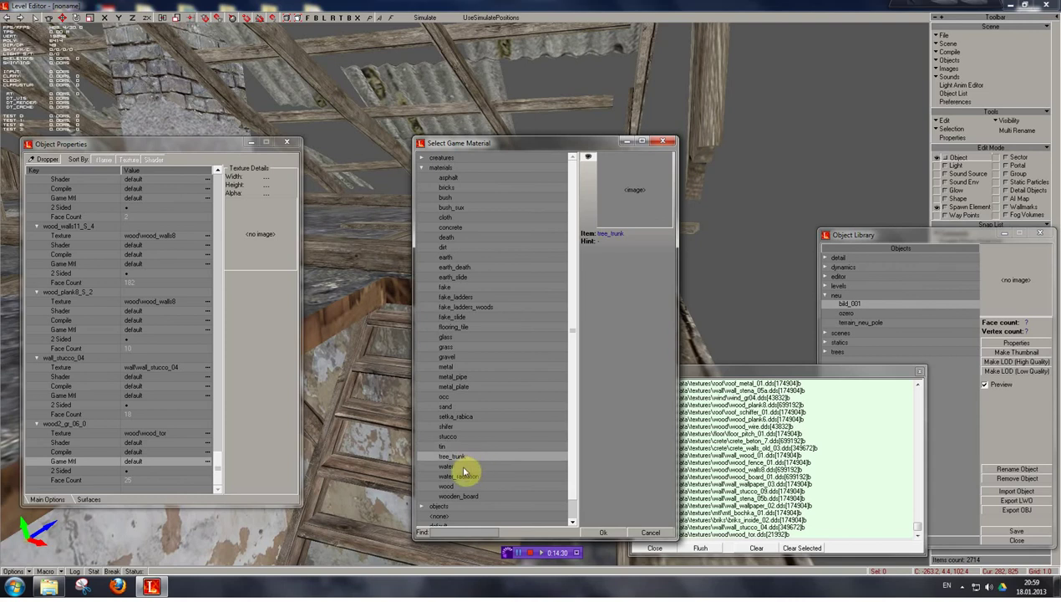
pyautogui.click(467, 467)
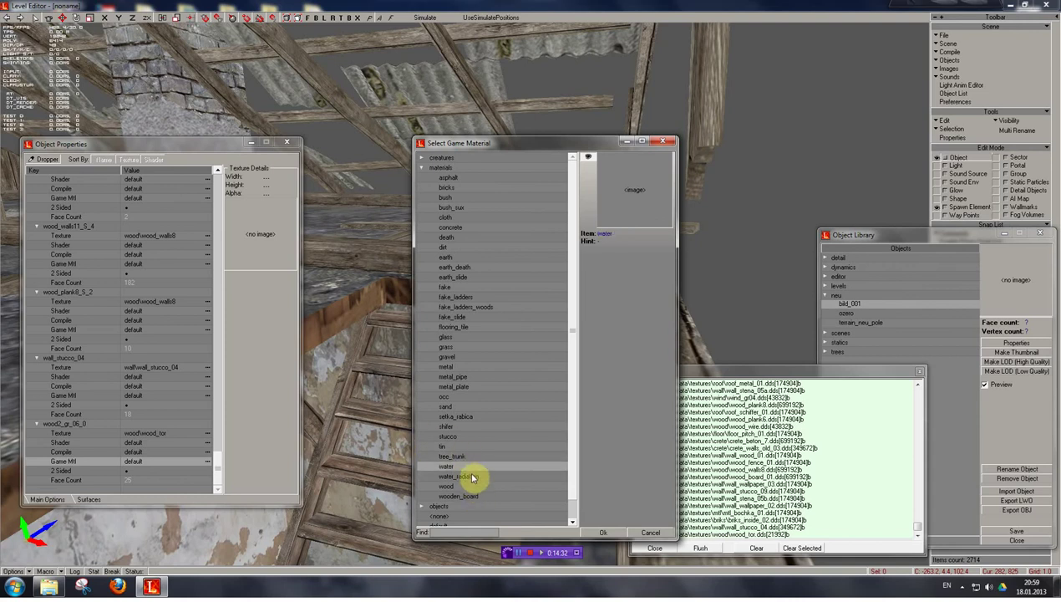
pyautogui.click(473, 478)
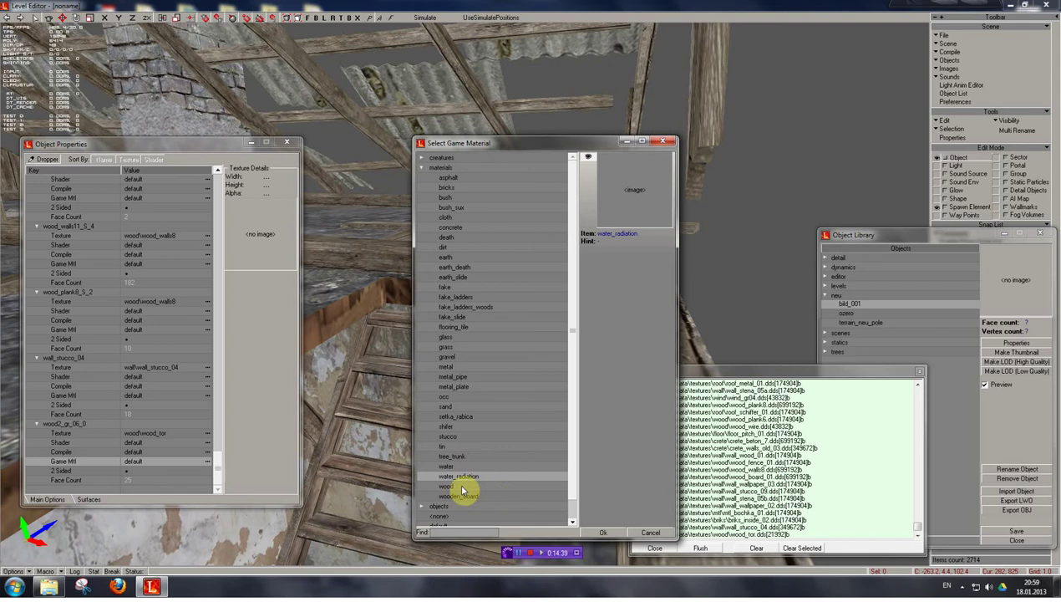
pyautogui.click(462, 487)
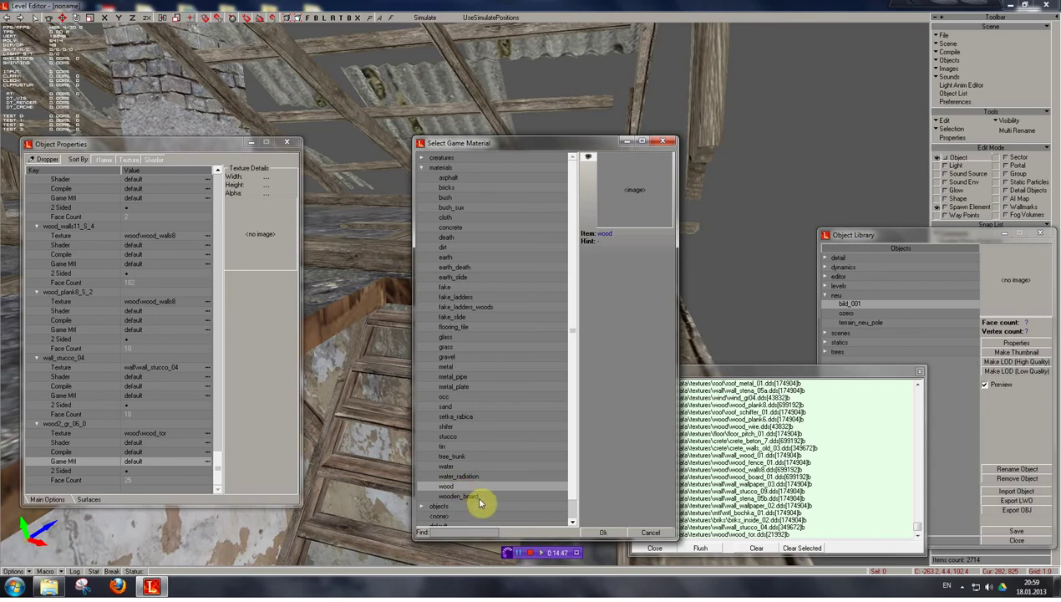
pyautogui.click(480, 498)
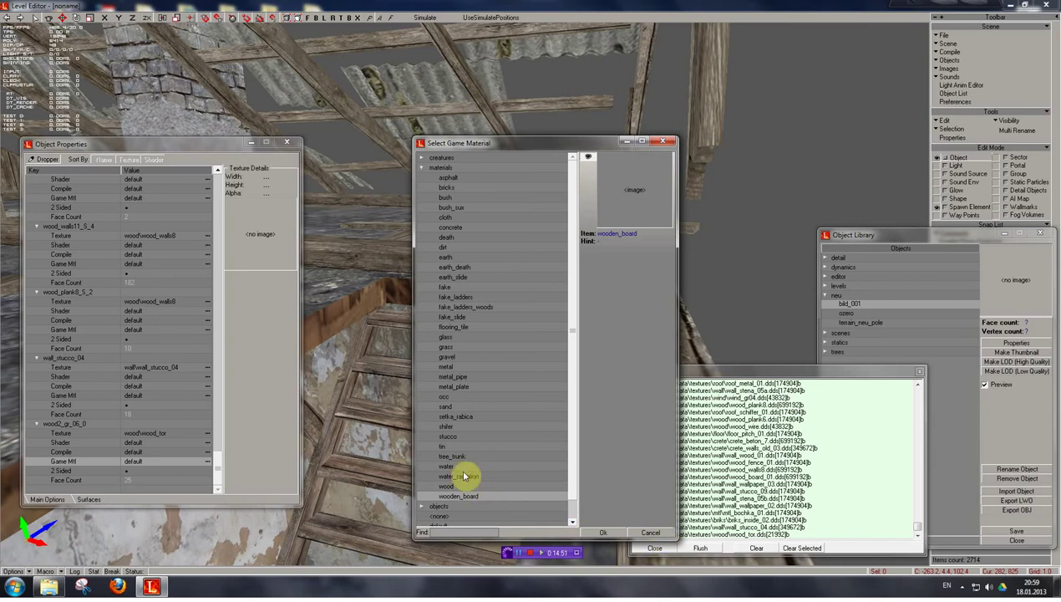
pyautogui.click(592, 526)
# Set the engine shader of bild_001's wall_stucco_09_1 surface to models\window
pyautogui.scroll(3, 156, 322)
pyautogui.scroll(5, 156, 311)
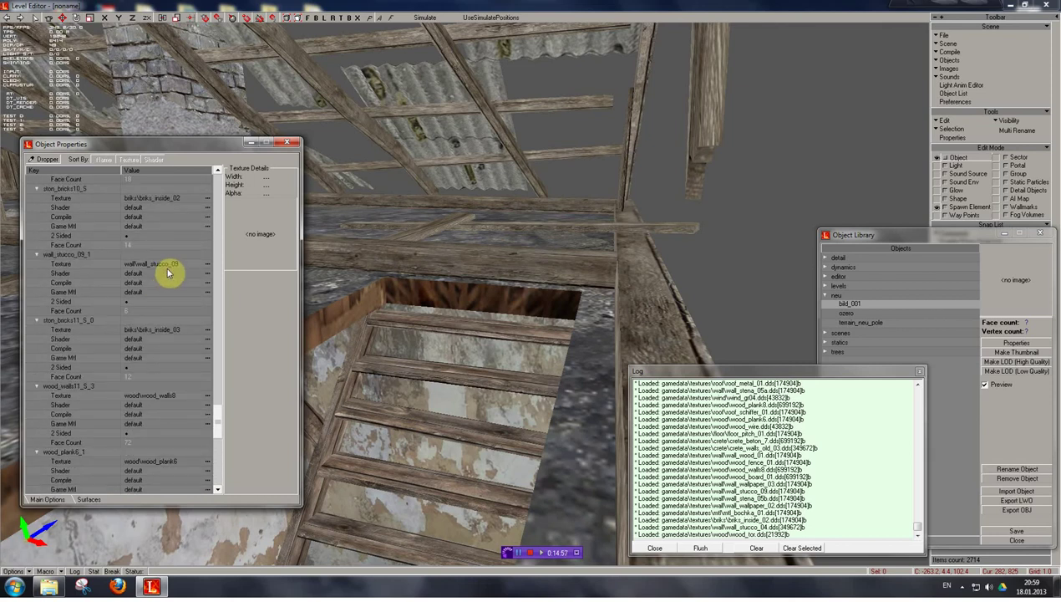
pyautogui.click(167, 265)
pyautogui.keyDown('shift'); pyautogui.moveTo(427, 353); pyautogui.dragTo(381, 346); pyautogui.keyUp('shift')
pyautogui.keyDown('shift'); pyautogui.moveTo(422, 375); pyautogui.dragTo(418, 301); pyautogui.keyUp('shift')
pyautogui.moveTo(422, 352)
pyautogui.keyDown('shift'); pyautogui.mouseDown()
pyautogui.moveTo(409, 334)
pyautogui.moveTo(388, 339)
pyautogui.moveTo(418, 346)
pyautogui.moveTo(418, 372)
pyautogui.mouseUp(); pyautogui.keyUp('shift')
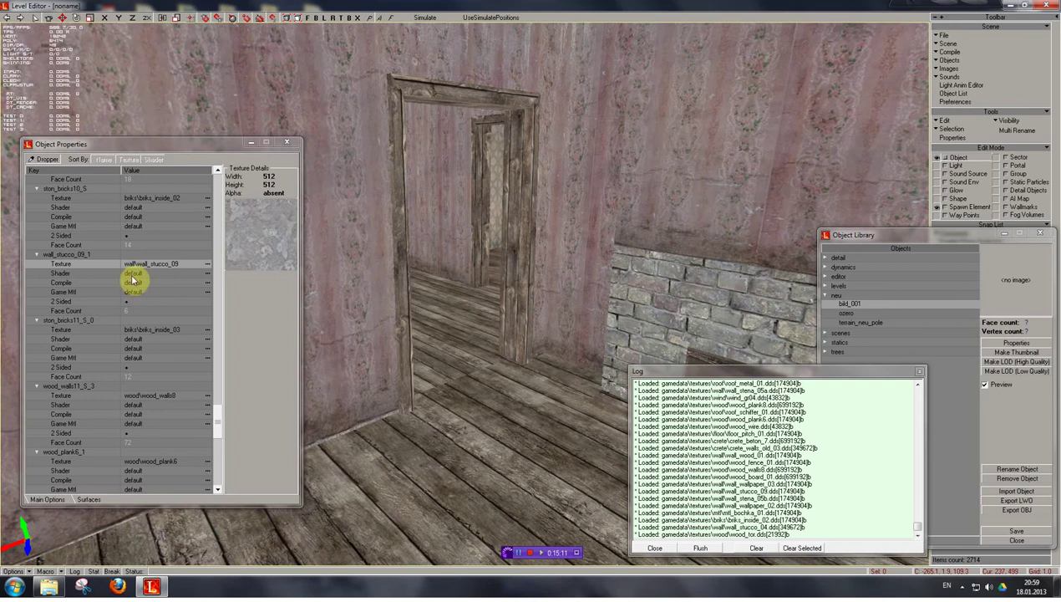
pyautogui.click(133, 275)
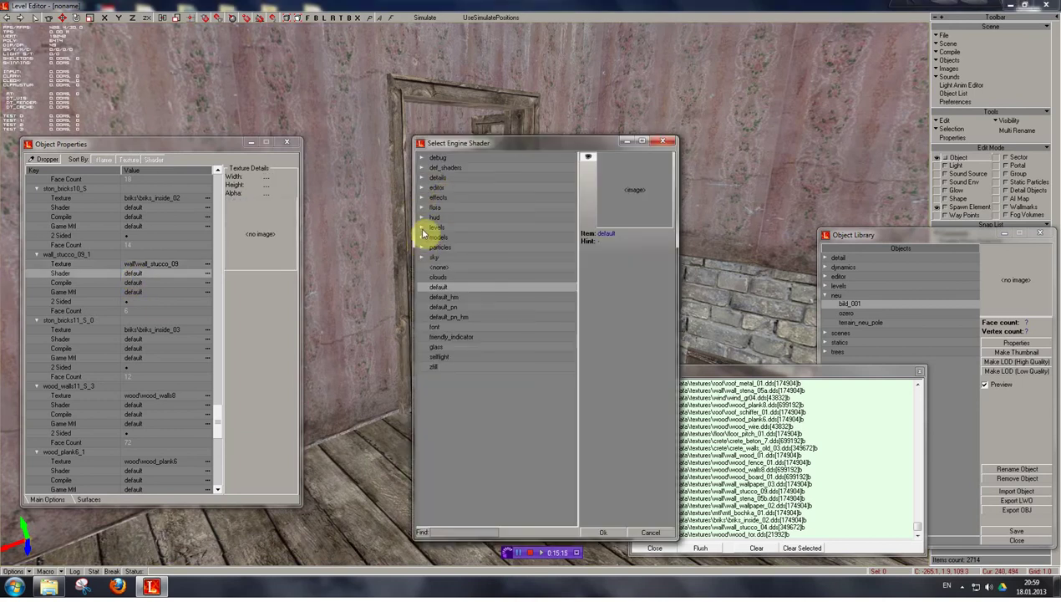
pyautogui.click(422, 238)
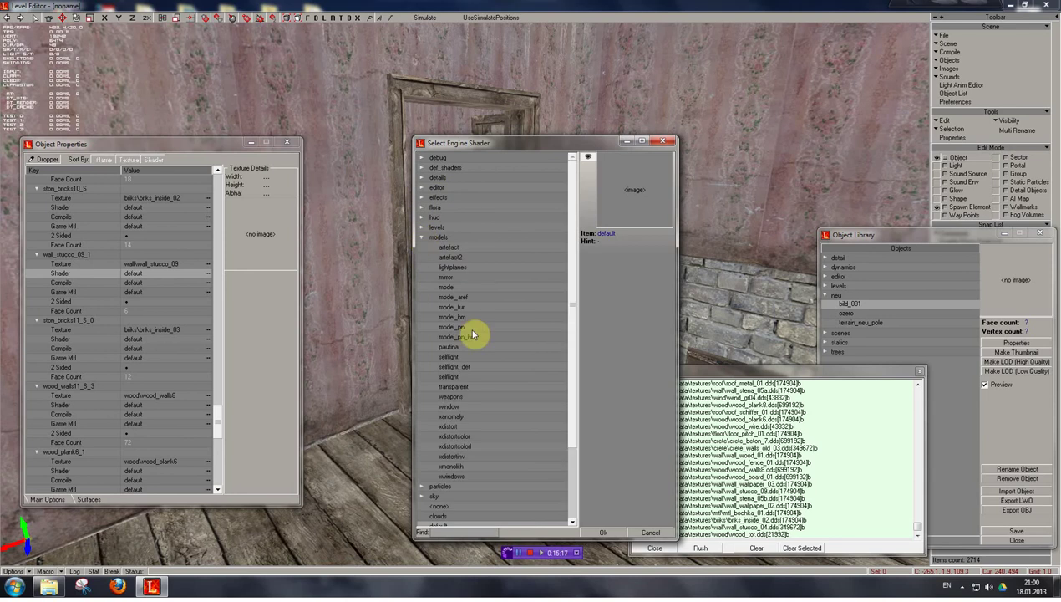
pyautogui.click(468, 408)
pyautogui.doubleClick(468, 409)
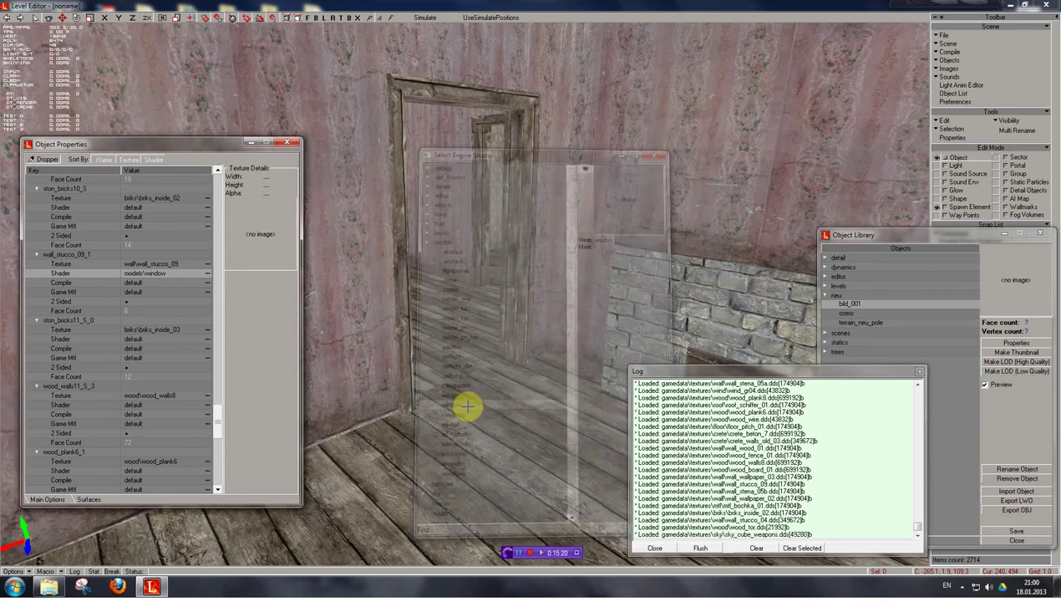
# Set the compiler shader of the wall_stucco_09_1 surface to def_shaders\def_vertex
pyautogui.click(163, 286)
pyautogui.click(422, 159)
pyautogui.click(474, 296)
pyautogui.doubleClick(474, 297)
# Set the game material of wall_stucco_09_1 to objects\glass and make the surface 2 Sided
pyautogui.click(136, 292)
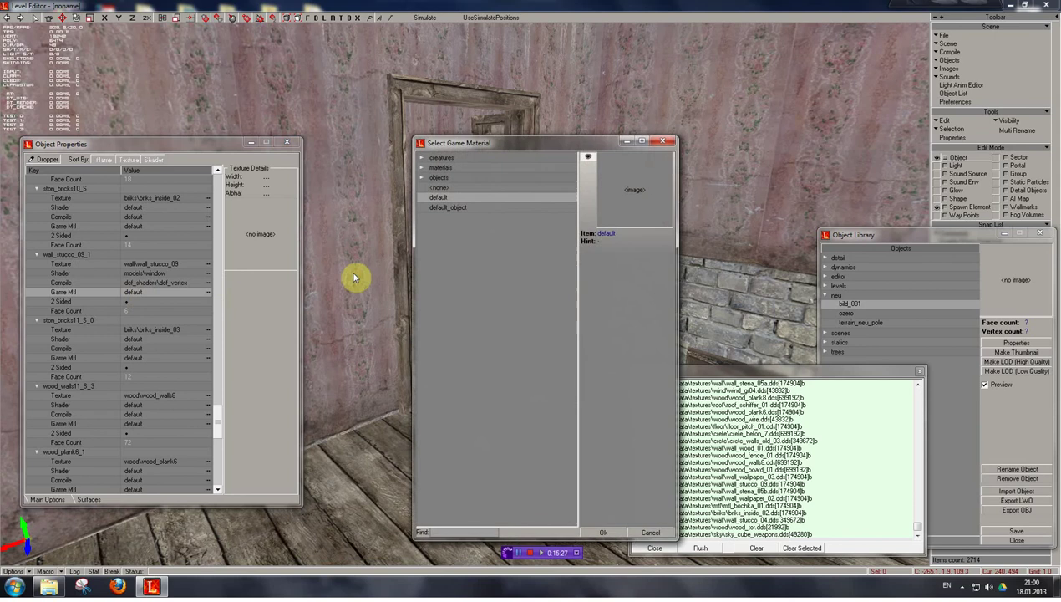
pyautogui.click(422, 179)
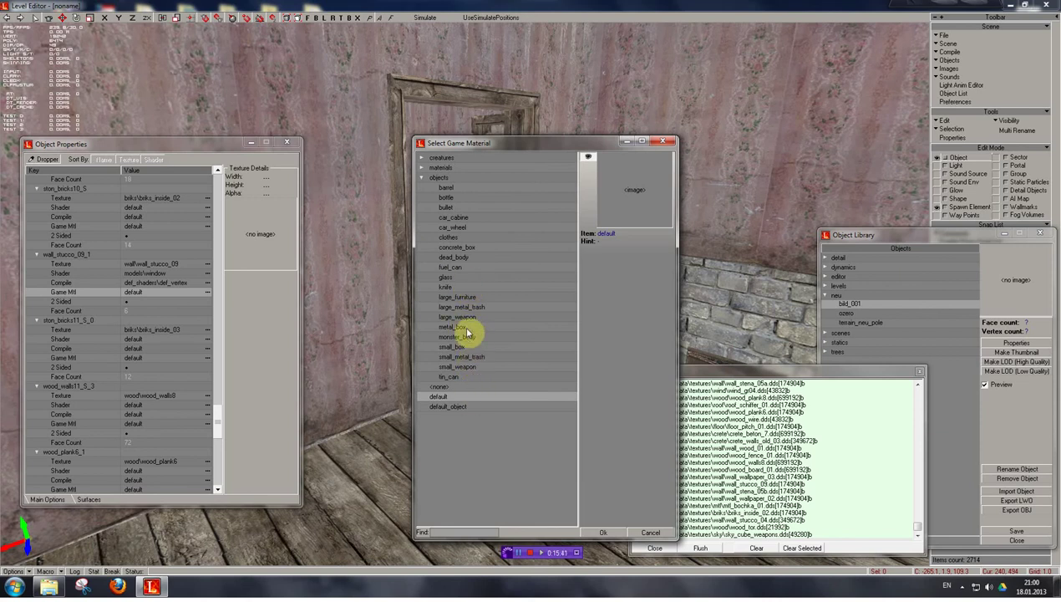
pyautogui.click(461, 278)
pyautogui.doubleClick(460, 280)
pyautogui.click(133, 299)
pyautogui.keyDown('shift'); pyautogui.moveTo(516, 300); pyautogui.dragTo(499, 324); pyautogui.keyUp('shift')
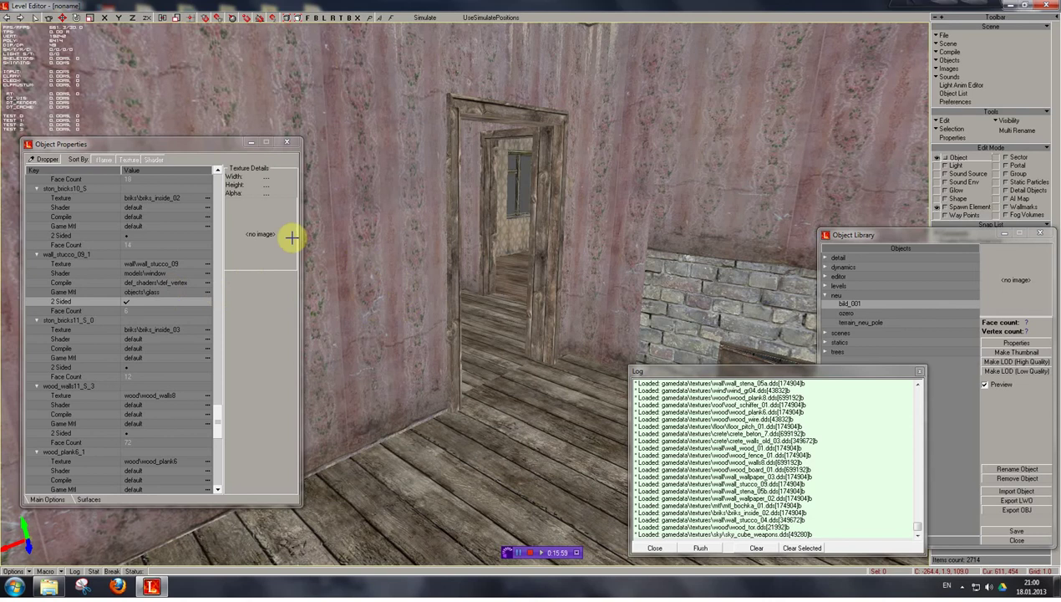
# Restore wall_stucco_09_1's shader, compiler shader and game material to default and turn off its 2 Sided option
pyautogui.click(165, 275)
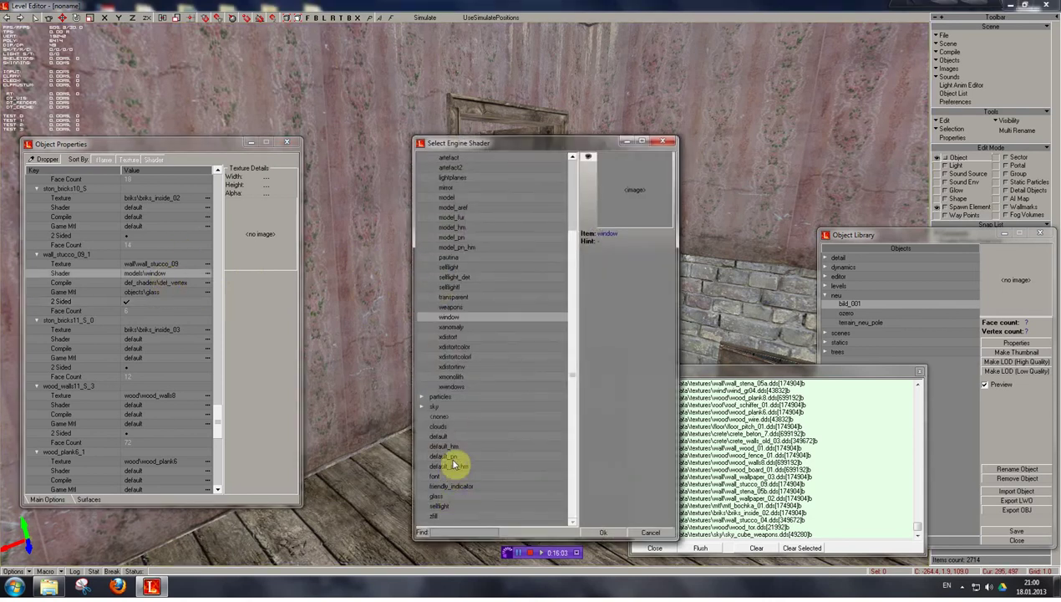
pyautogui.click(436, 434)
pyautogui.doubleClick(436, 431)
pyautogui.click(182, 284)
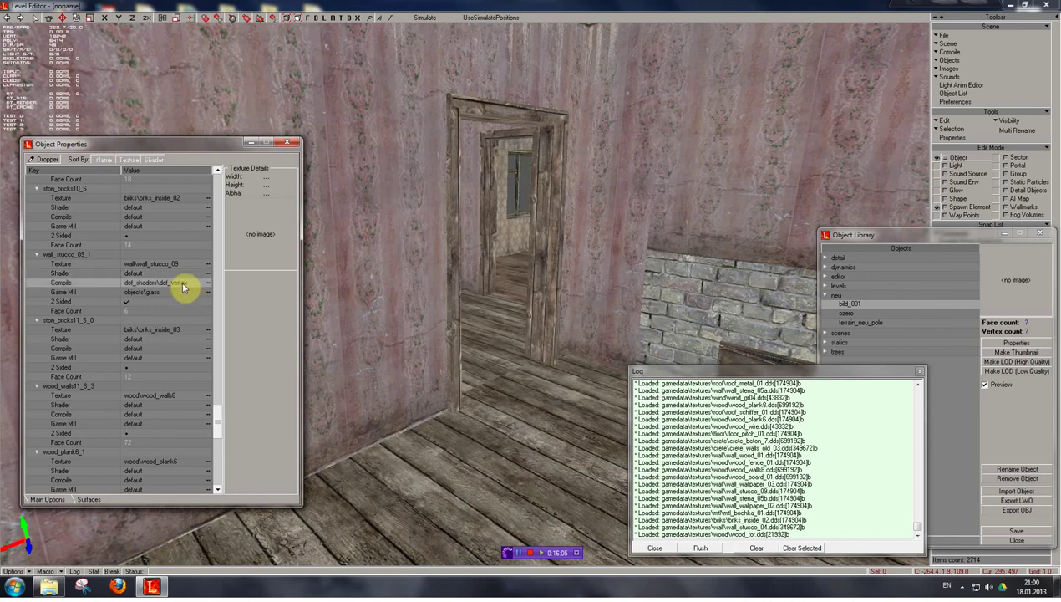
pyautogui.doubleClick(451, 443)
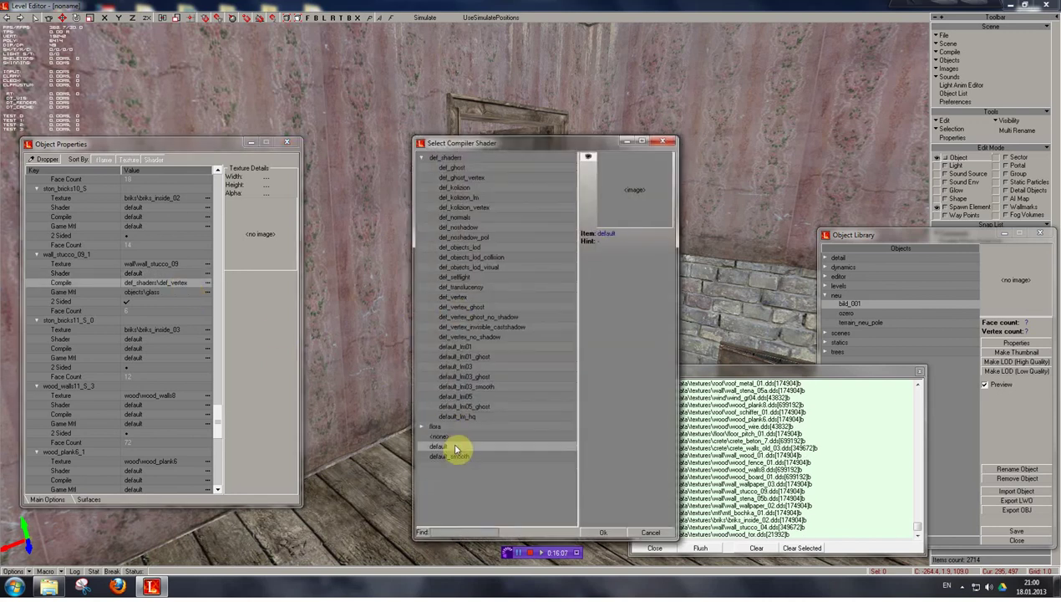
pyautogui.click(167, 295)
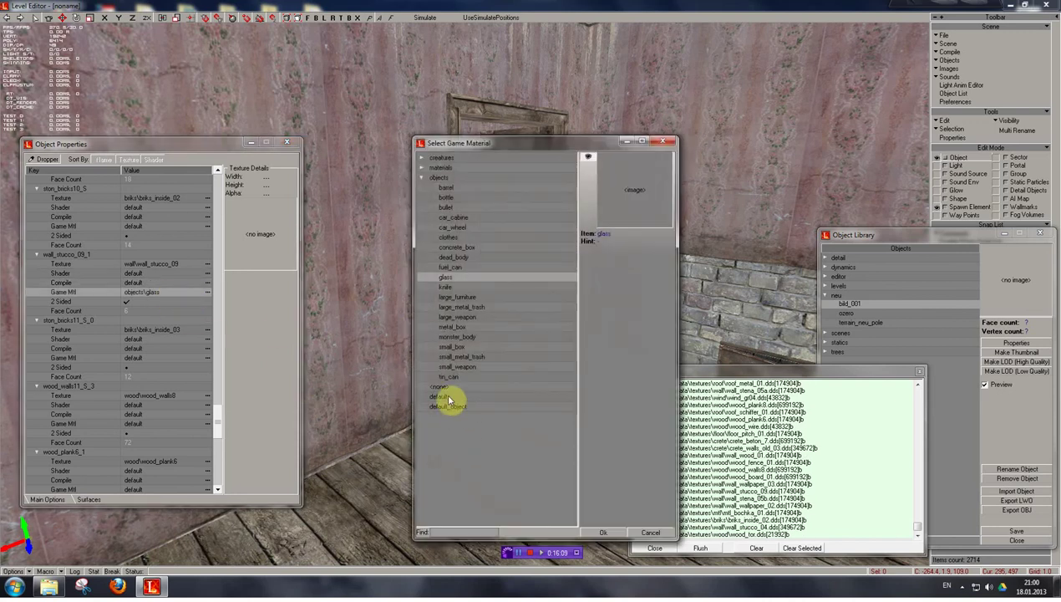
pyautogui.doubleClick(443, 396)
pyautogui.click(134, 302)
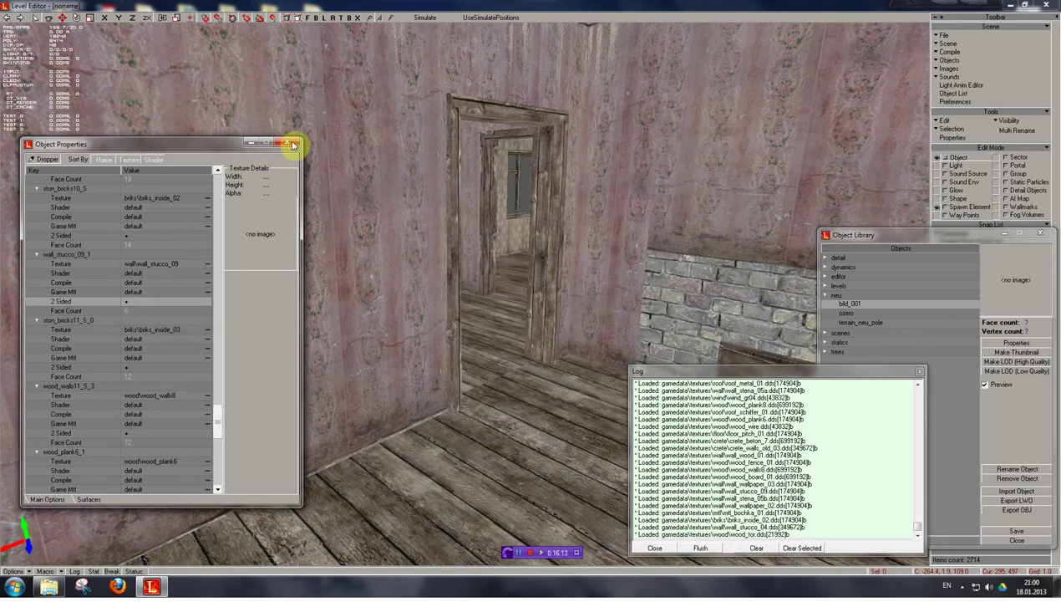
# Save the object library changes and close the log, the object properties and the library
pyautogui.click(919, 372)
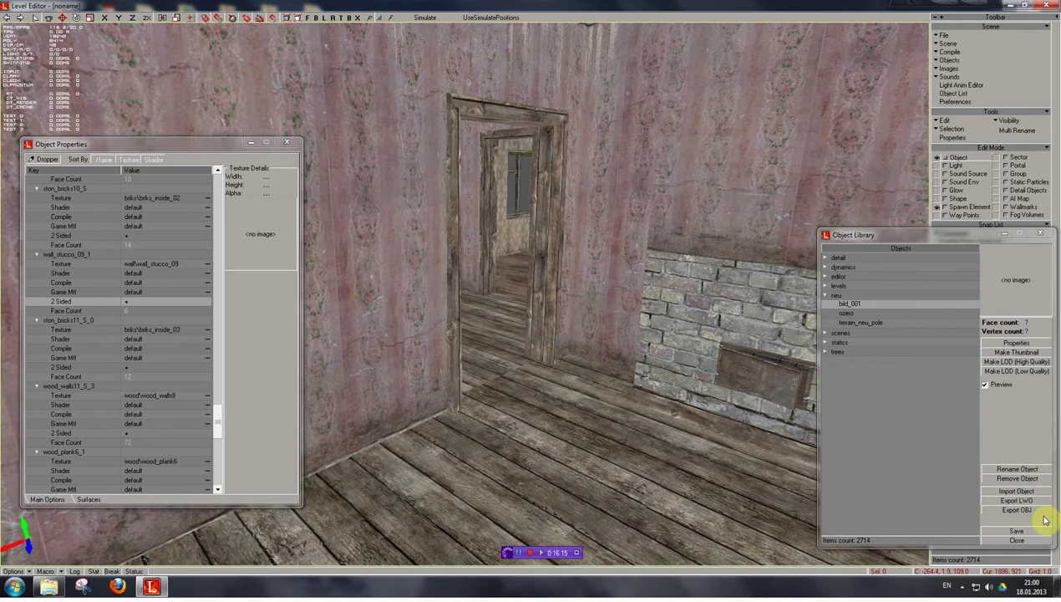
pyautogui.click(1036, 535)
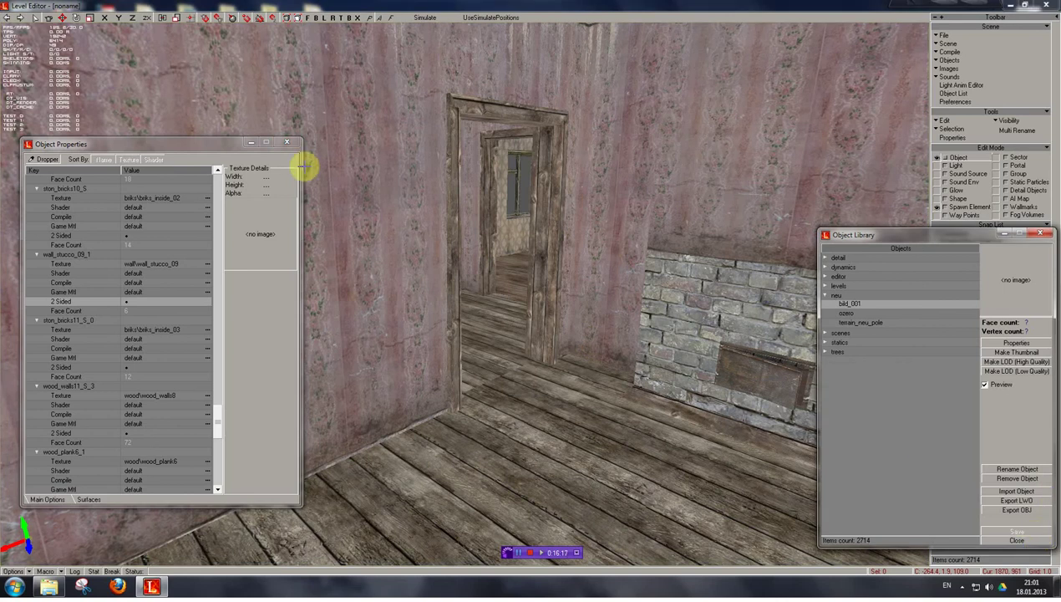
pyautogui.click(286, 142)
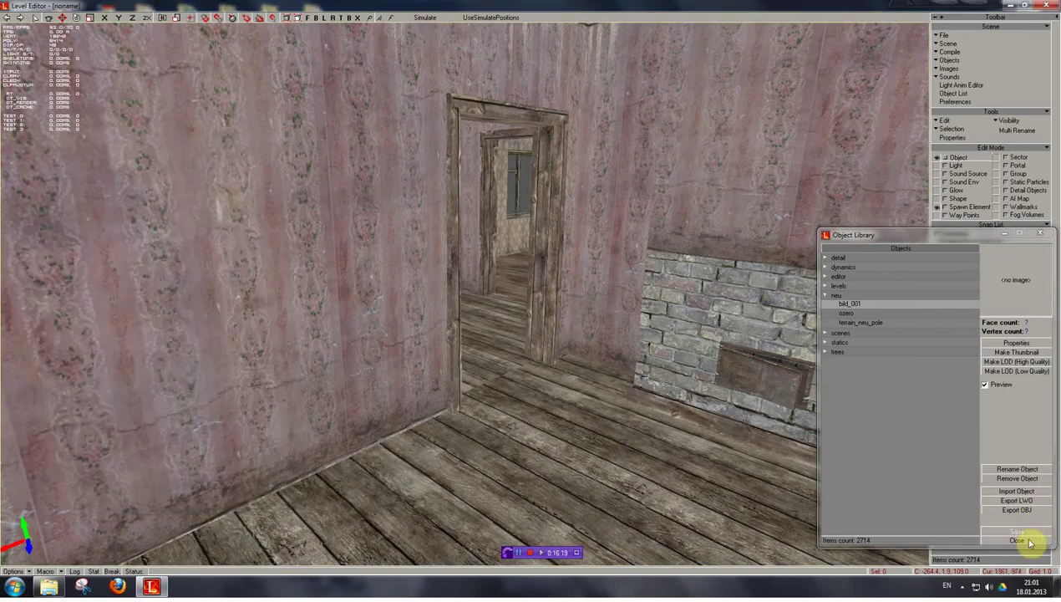
pyautogui.click(1020, 540)
# Add bild_001, ozero and terrain_neu_pole from the neu library group to the scene with Multiple Append
pyautogui.keyDown('shift'); pyautogui.moveTo(453, 274); pyautogui.dragTo(493, 284); pyautogui.keyUp('shift')
pyautogui.keyDown('shift'); pyautogui.moveTo(493, 284); pyautogui.dragTo(443, 313, button='right'); pyautogui.keyUp('shift')
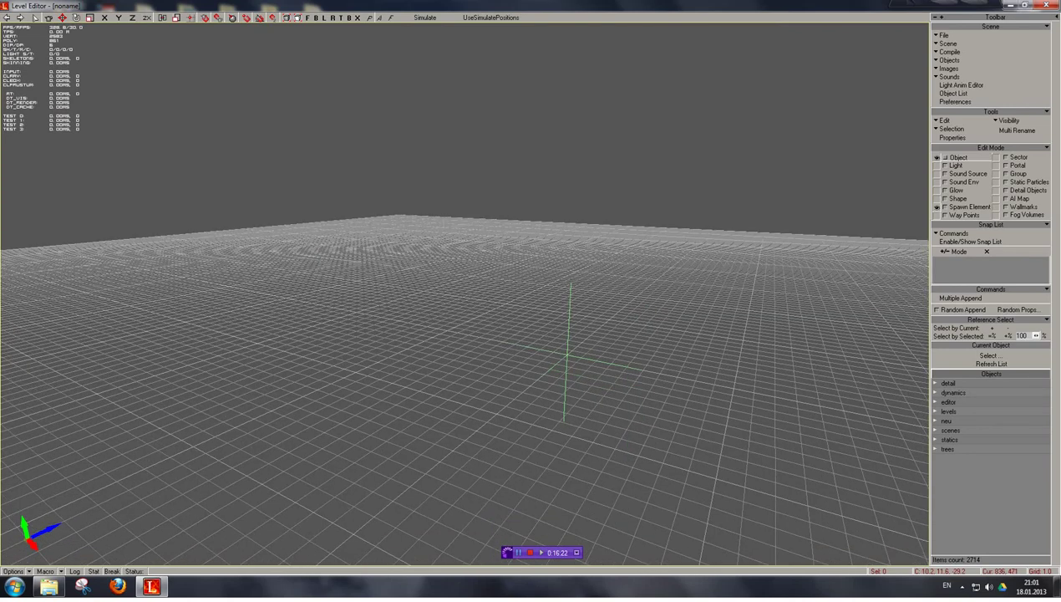
pyautogui.keyDown('shift'); pyautogui.moveTo(462, 283); pyautogui.dragTo(497, 286); pyautogui.keyUp('shift')
pyautogui.moveTo(442, 387)
pyautogui.keyDown('shift'); pyautogui.mouseDown()
pyautogui.moveTo(439, 338)
pyautogui.moveTo(447, 376)
pyautogui.moveTo(437, 381)
pyautogui.mouseUp(); pyautogui.keyUp('shift')
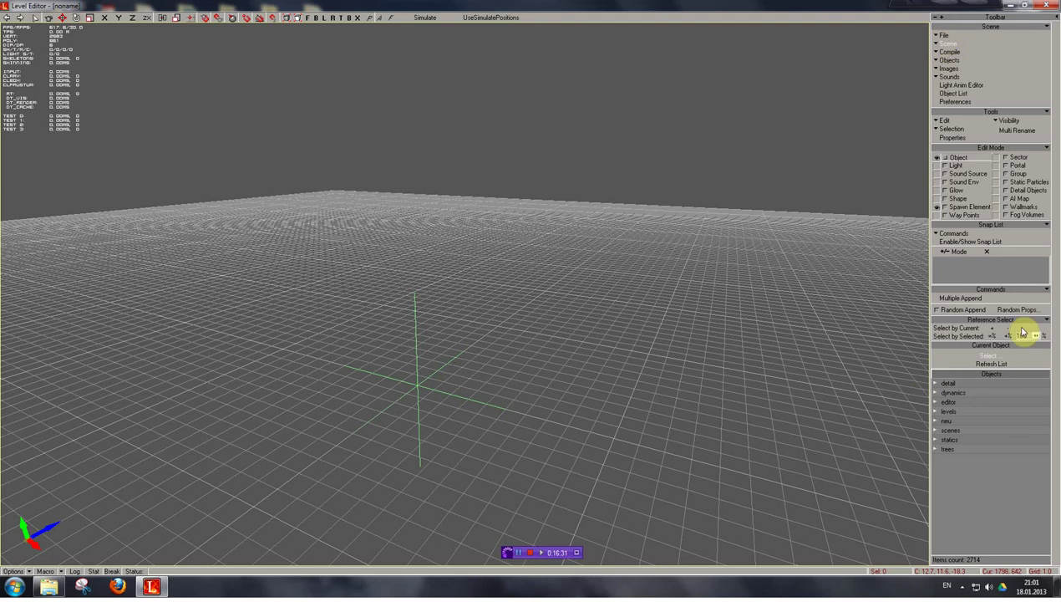
pyautogui.click(974, 301)
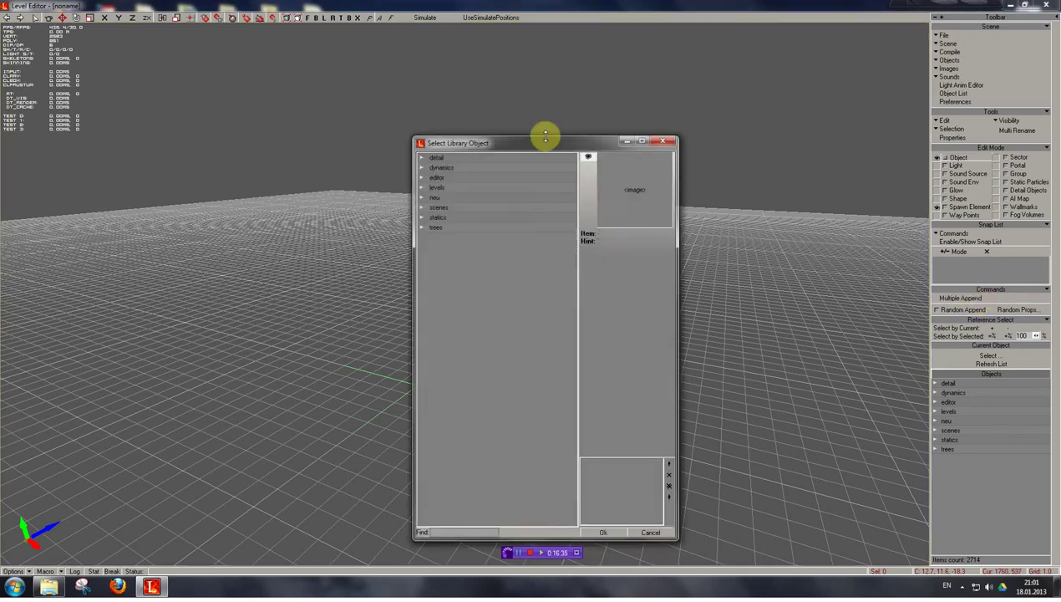
pyautogui.moveTo(542, 148); pyautogui.dragTo(710, 148)
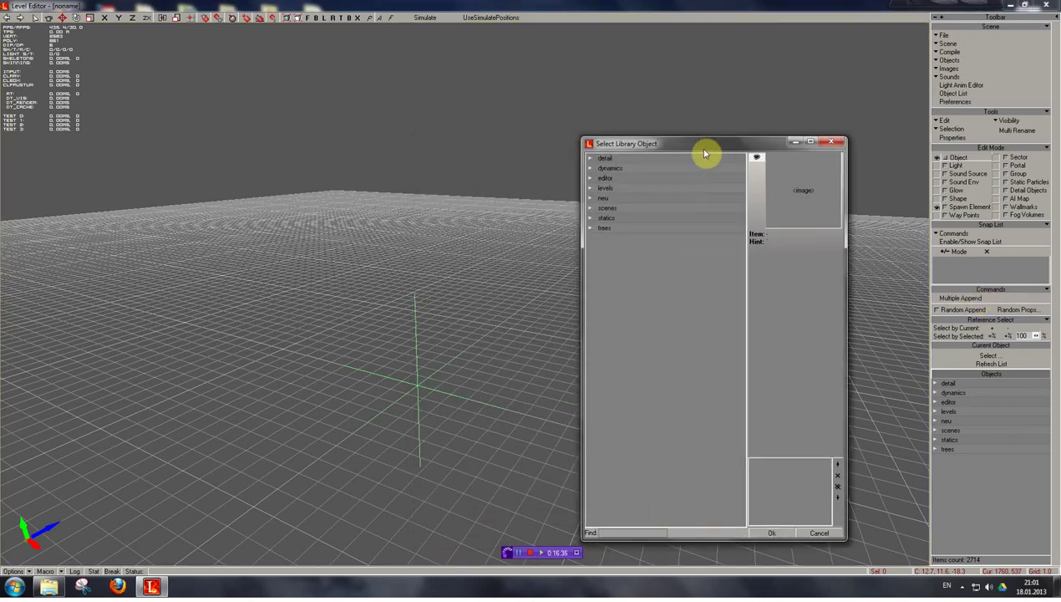
pyautogui.click(594, 201)
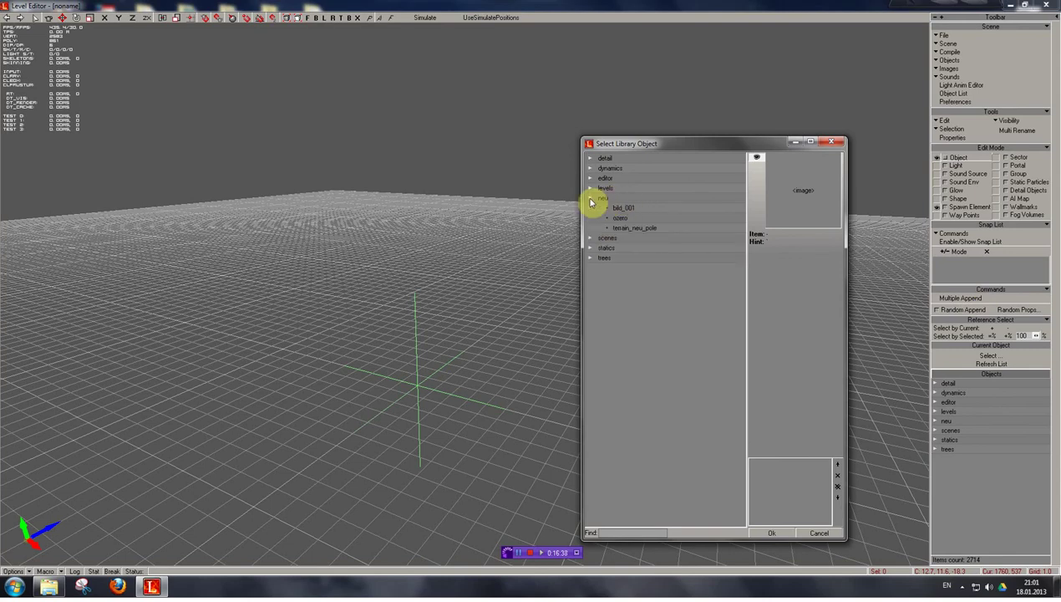
pyautogui.click(633, 219)
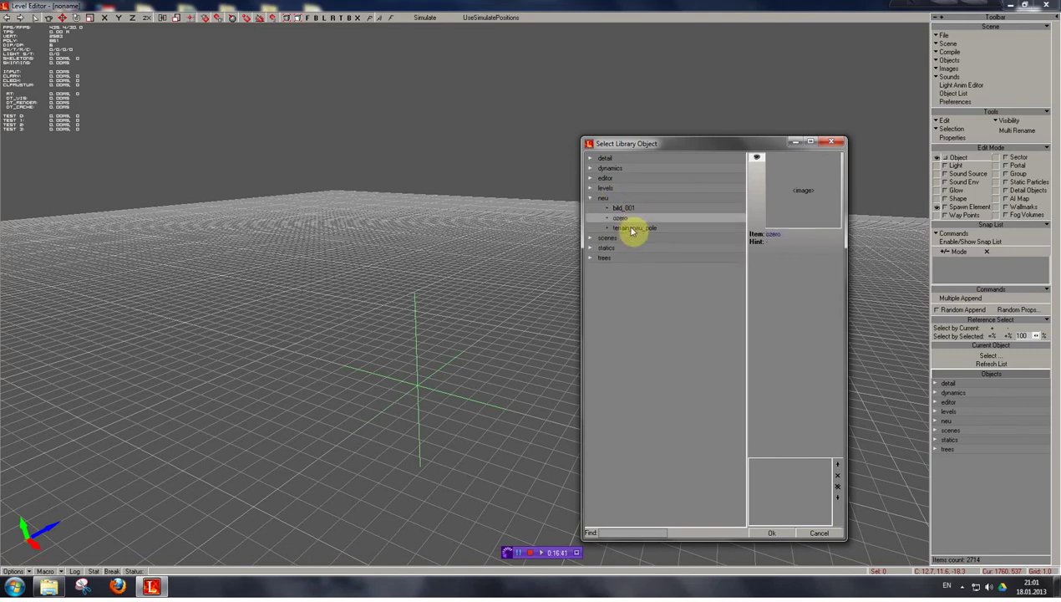
pyautogui.click(632, 229)
pyautogui.click(609, 209)
pyautogui.click(607, 208)
pyautogui.click(607, 219)
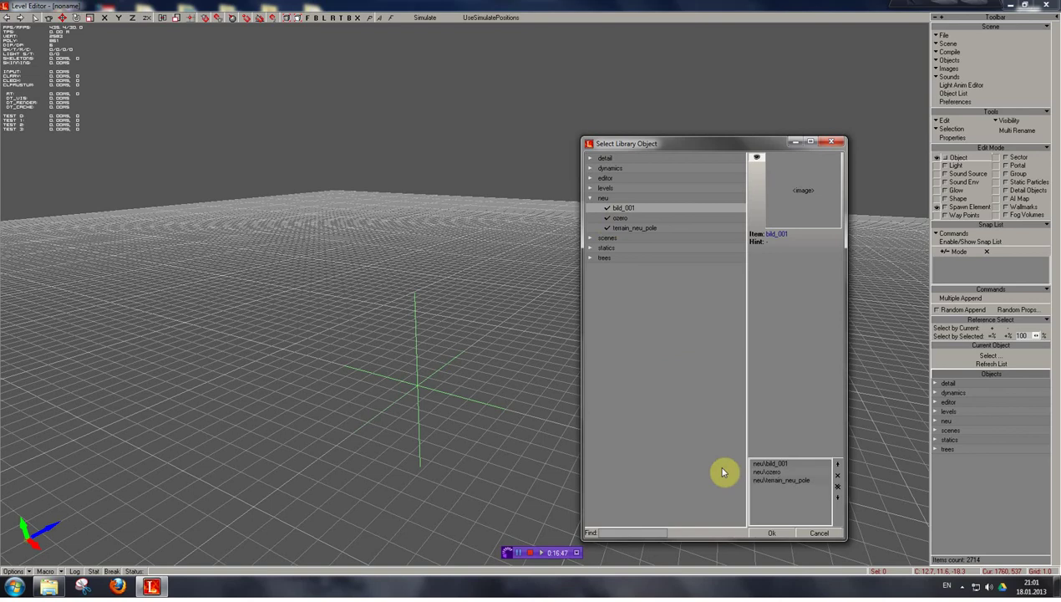
pyautogui.click(771, 533)
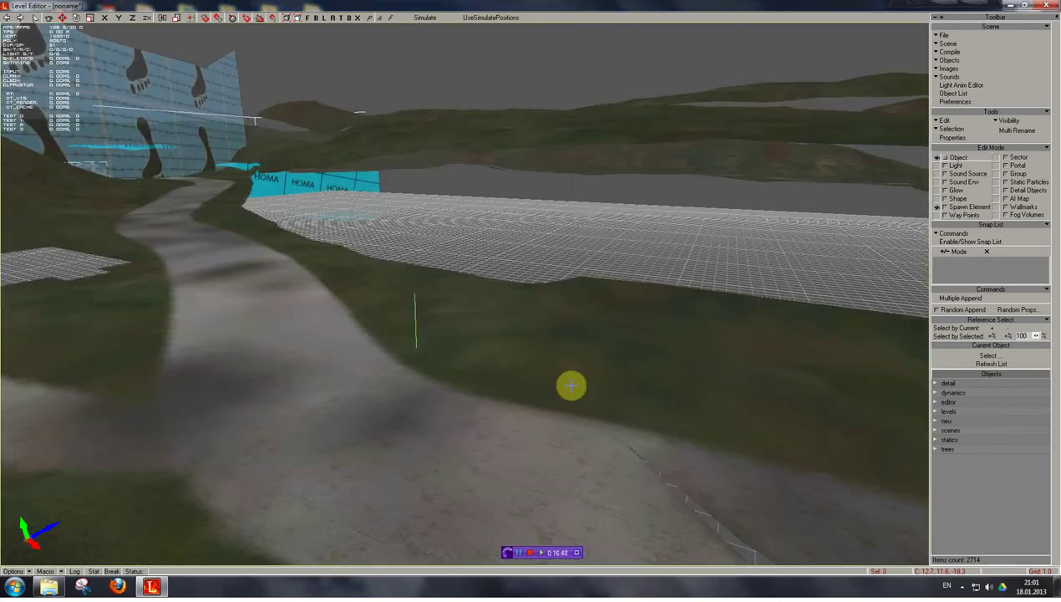
# Examine the assembled terrain, lake, surrounding fence walls and ruined house in the level scene
pyautogui.keyDown('shift'); pyautogui.moveTo(571, 386); pyautogui.dragTo(571, 326, button='right'); pyautogui.keyUp('shift')
pyautogui.keyDown('shift'); pyautogui.moveTo(411, 439); pyautogui.dragTo(437, 363); pyautogui.keyUp('shift')
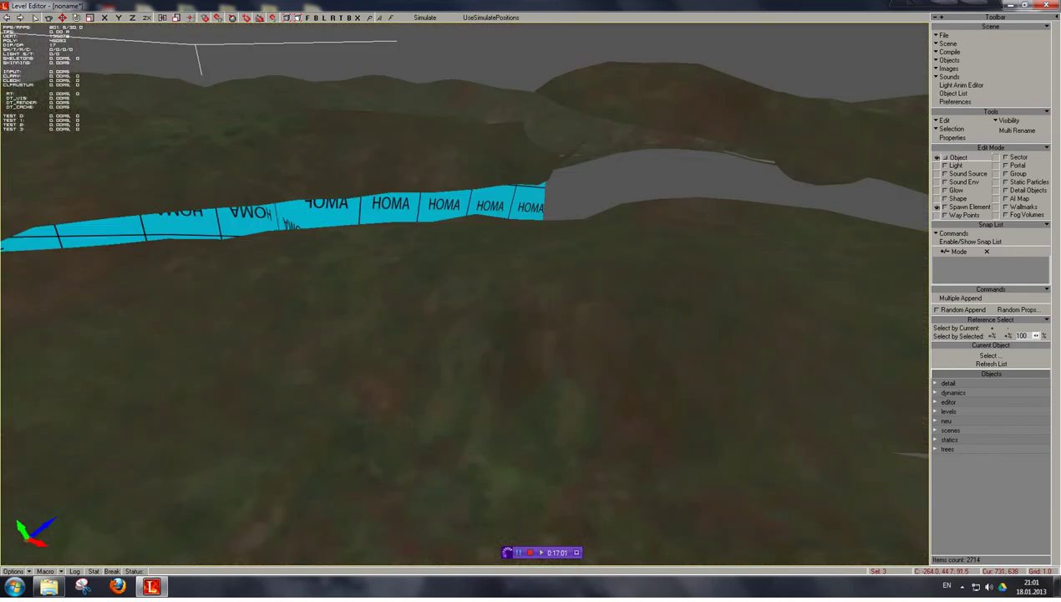
pyautogui.keyDown('shift'); pyautogui.moveTo(355, 435); pyautogui.dragTo(339, 407); pyautogui.keyUp('shift')
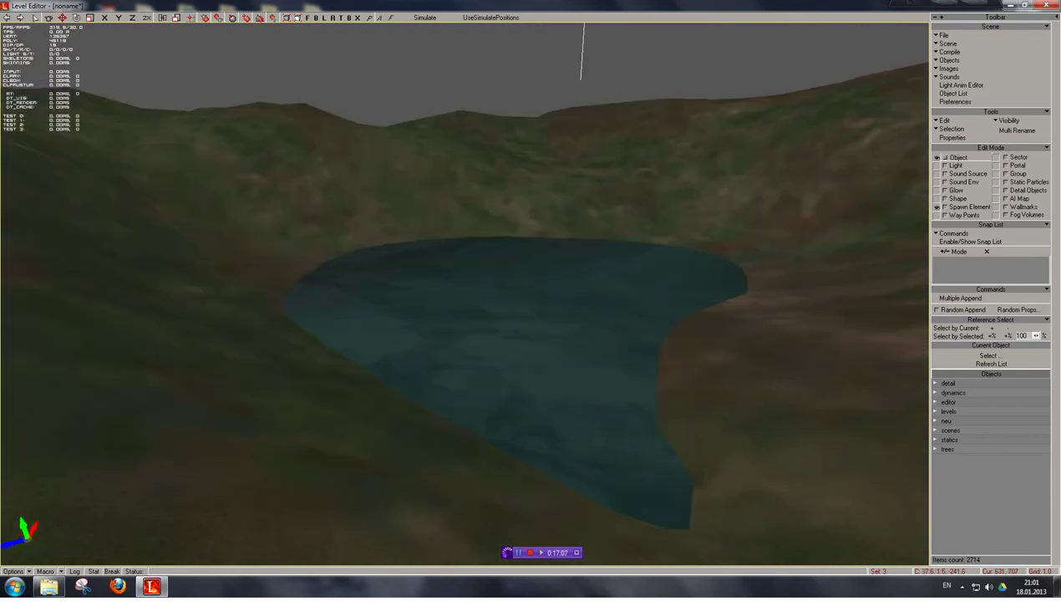
pyautogui.moveTo(355, 418)
pyautogui.keyDown('shift'); pyautogui.mouseDown()
pyautogui.moveTo(348, 394)
pyautogui.moveTo(344, 418)
pyautogui.moveTo(372, 396)
pyautogui.moveTo(370, 408)
pyautogui.mouseUp(); pyautogui.keyUp('shift')
pyautogui.keyDown('shift'); pyautogui.moveTo(373, 399); pyautogui.dragTo(398, 399, button='right'); pyautogui.keyUp('shift')
pyautogui.keyDown('shift'); pyautogui.moveTo(373, 399); pyautogui.dragTo(373, 416); pyautogui.keyUp('shift')
pyautogui.keyDown('shift'); pyautogui.moveTo(374, 399); pyautogui.dragTo(358, 409, button='right'); pyautogui.keyUp('shift')
pyautogui.keyDown('shift'); pyautogui.moveTo(373, 399); pyautogui.dragTo(372, 372); pyautogui.keyUp('shift')
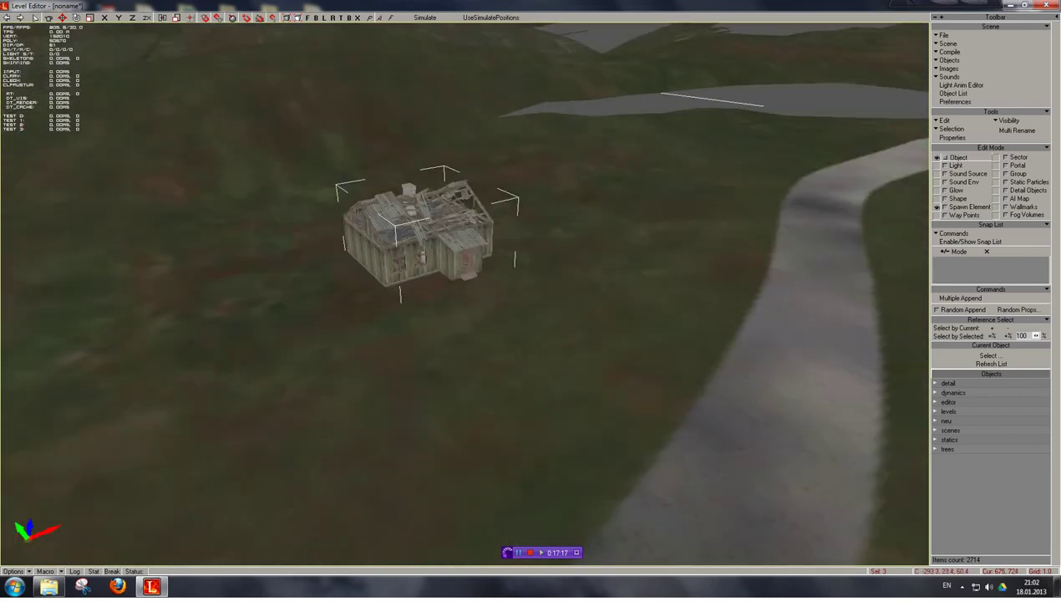
pyautogui.keyDown('shift'); pyautogui.moveTo(410, 402); pyautogui.dragTo(418, 382); pyautogui.keyUp('shift')
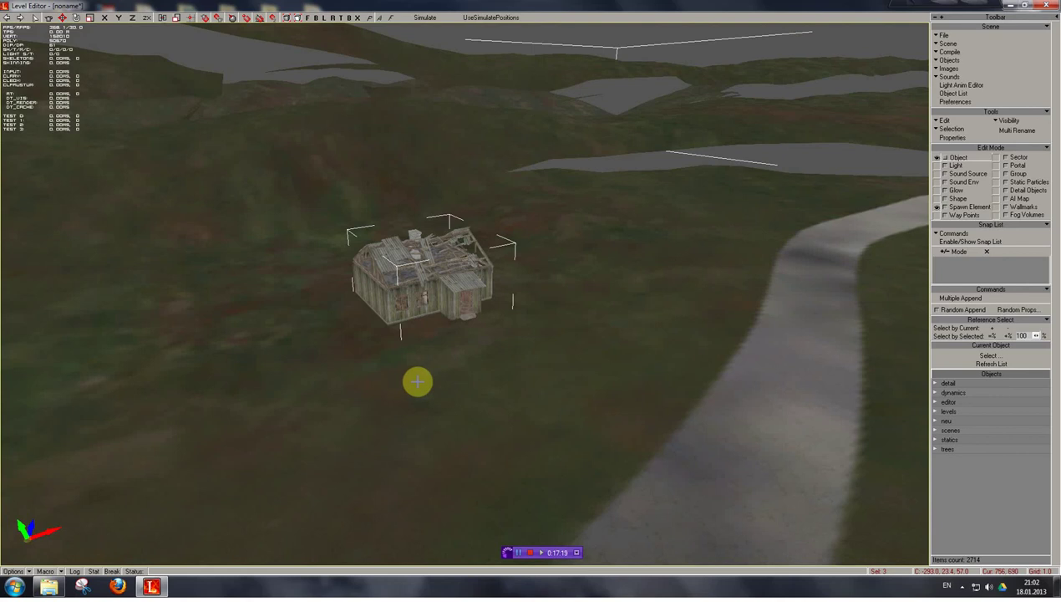
# Deselect all the placed objects in the scene
pyautogui.keyDown('shift'); pyautogui.moveTo(584, 249); pyautogui.dragTo(595, 239); pyautogui.keyUp('shift')
pyautogui.click(642, 55)
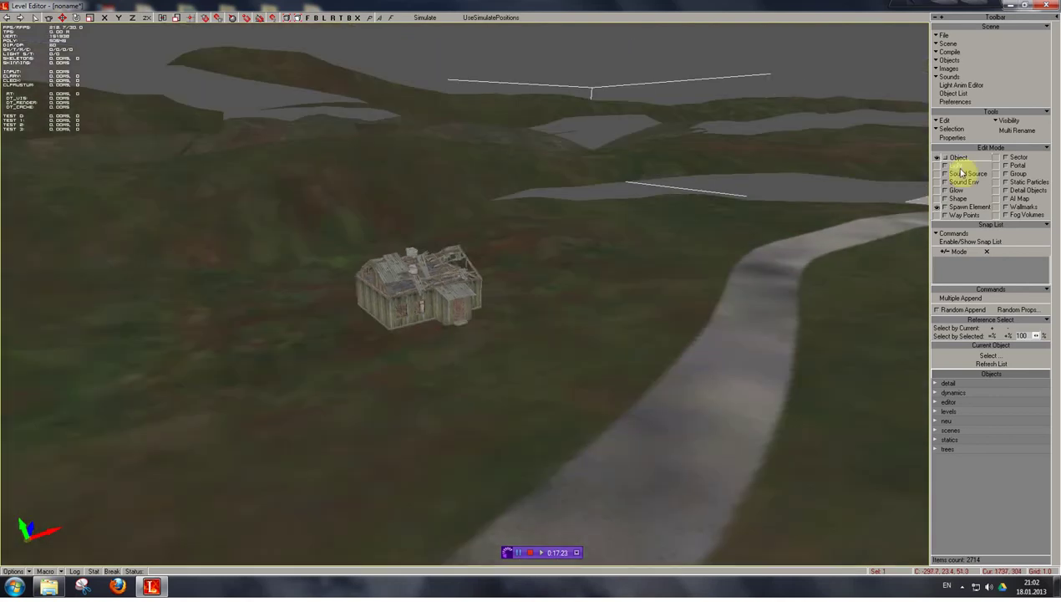
pyautogui.click(699, 65)
pyautogui.keyDown('shift'); pyautogui.moveTo(560, 82); pyautogui.dragTo(567, 51); pyautogui.keyUp('shift')
pyautogui.click(568, 151)
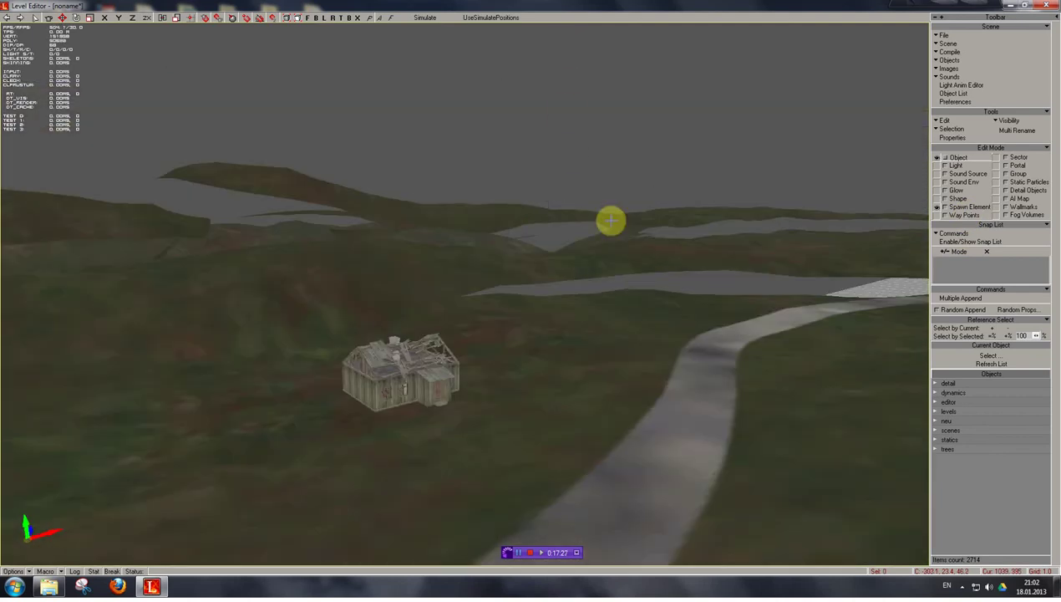
# Place an actor spawn element on the grass beside the road, near the ruined house
pyautogui.click(973, 208)
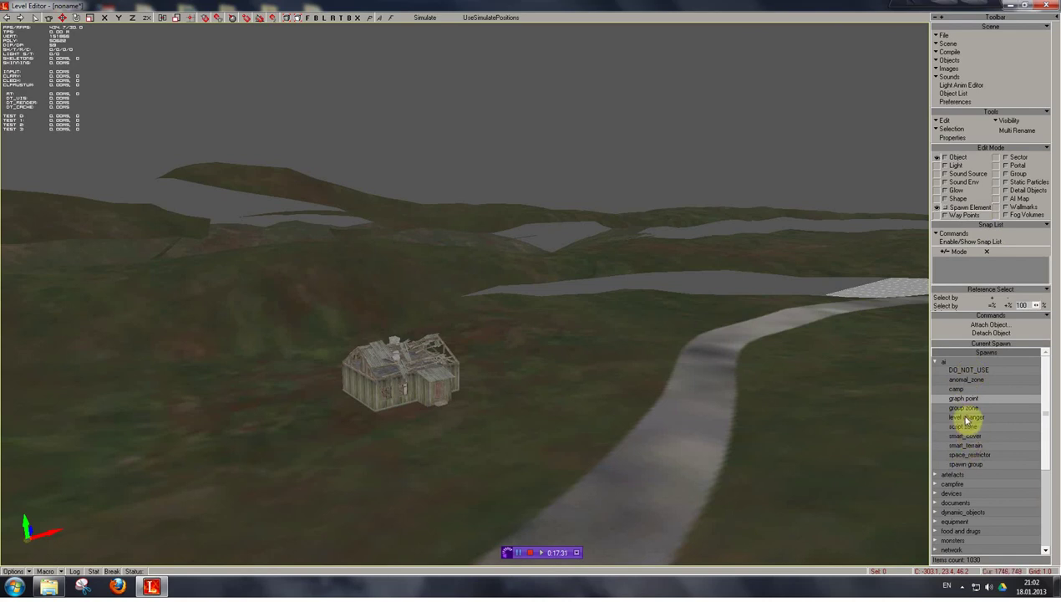
pyautogui.scroll(-5, 979, 536)
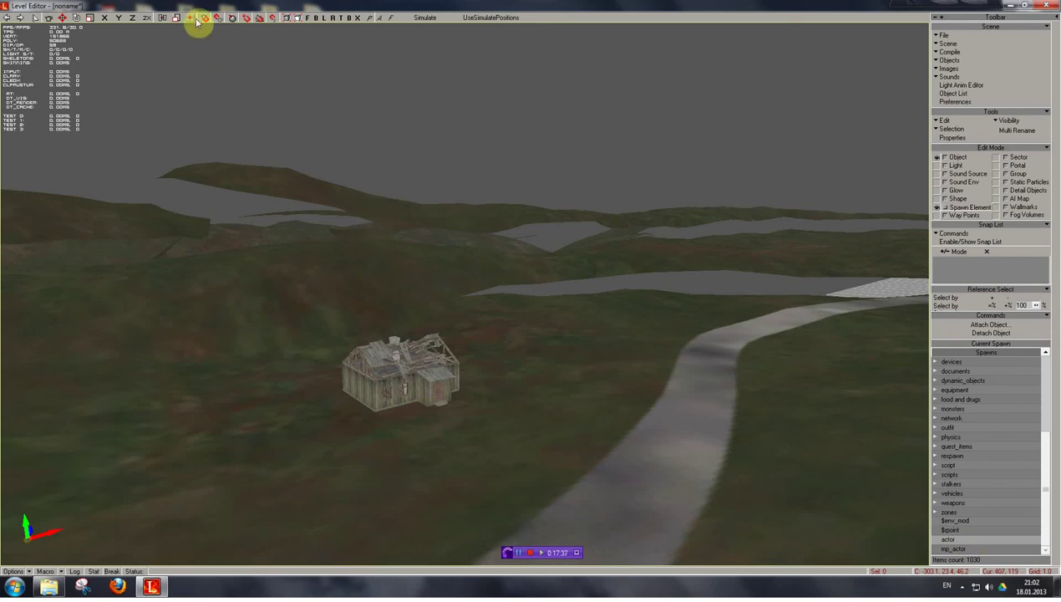
pyautogui.press('1')
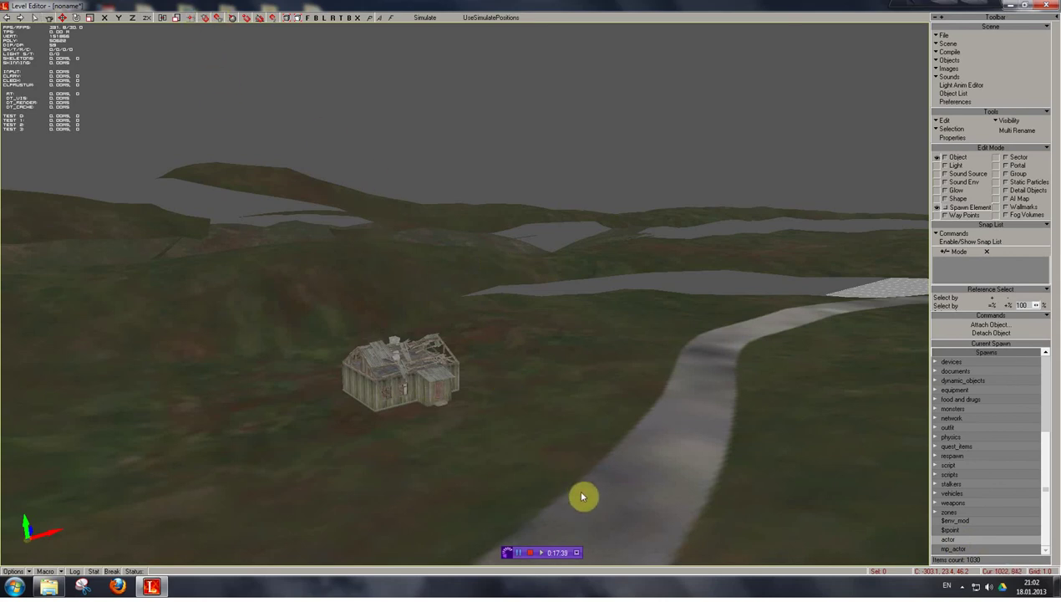
pyautogui.click(561, 492)
pyautogui.keyDown('shift'); pyautogui.moveTo(553, 513); pyautogui.dragTo(547, 539); pyautogui.keyUp('shift')
pyautogui.keyDown('shift'); pyautogui.moveTo(554, 513); pyautogui.dragTo(553, 539, button='right'); pyautogui.keyUp('shift')
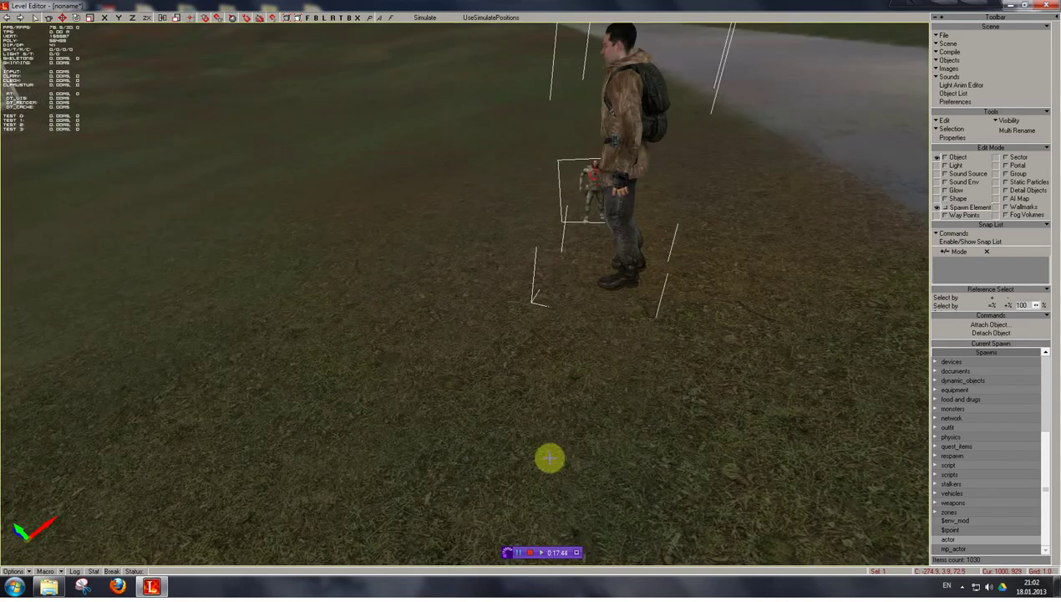
pyautogui.keyDown('shift'); pyautogui.moveTo(549, 457); pyautogui.dragTo(564, 443); pyautogui.keyUp('shift')
# Set the placed actor's npc profile to actor and close its properties
pyautogui.press('Return')
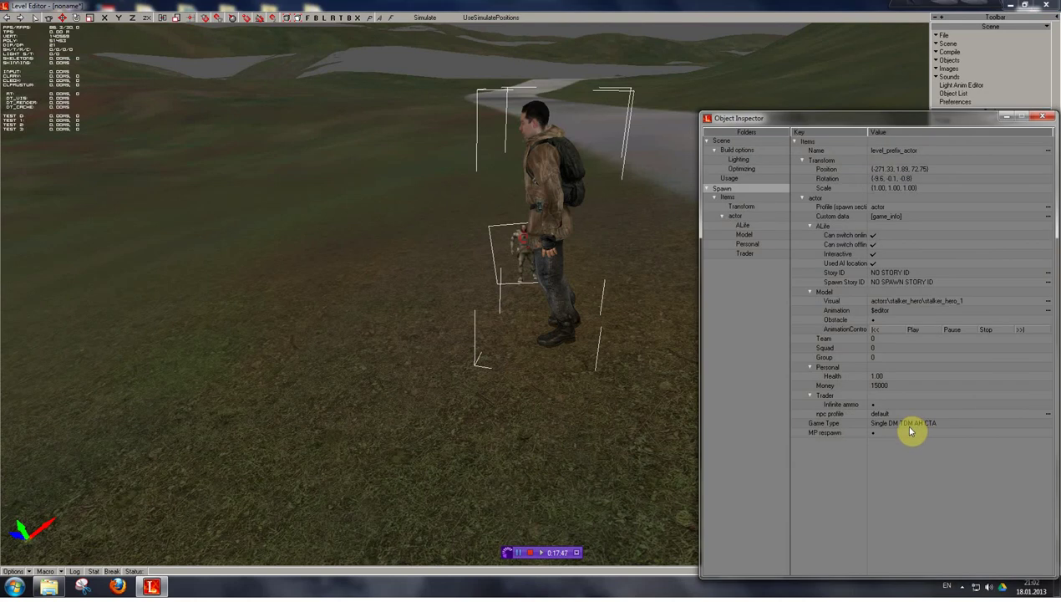
pyautogui.click(905, 415)
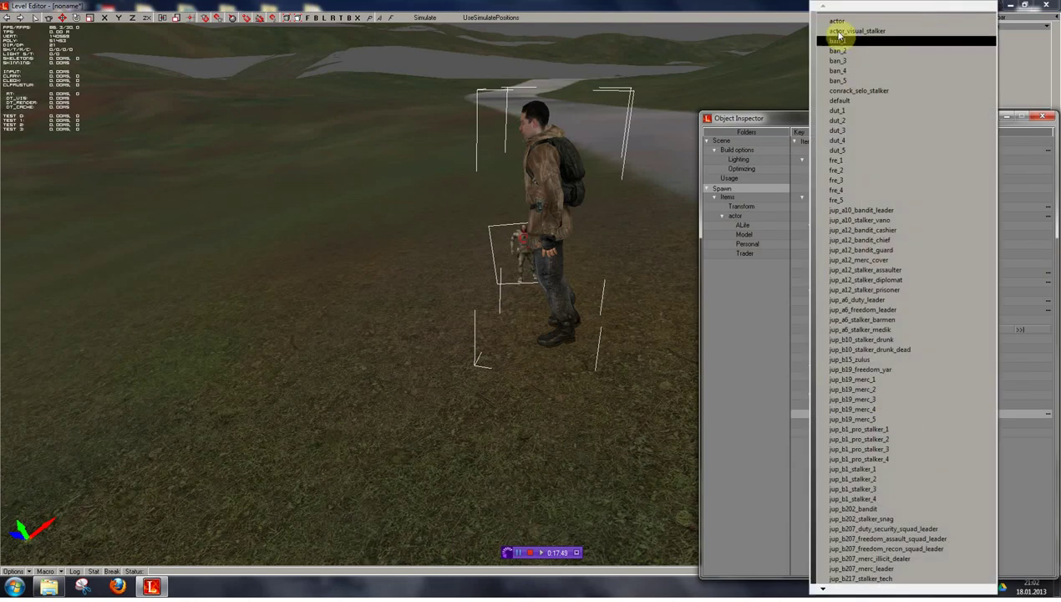
pyautogui.click(838, 30)
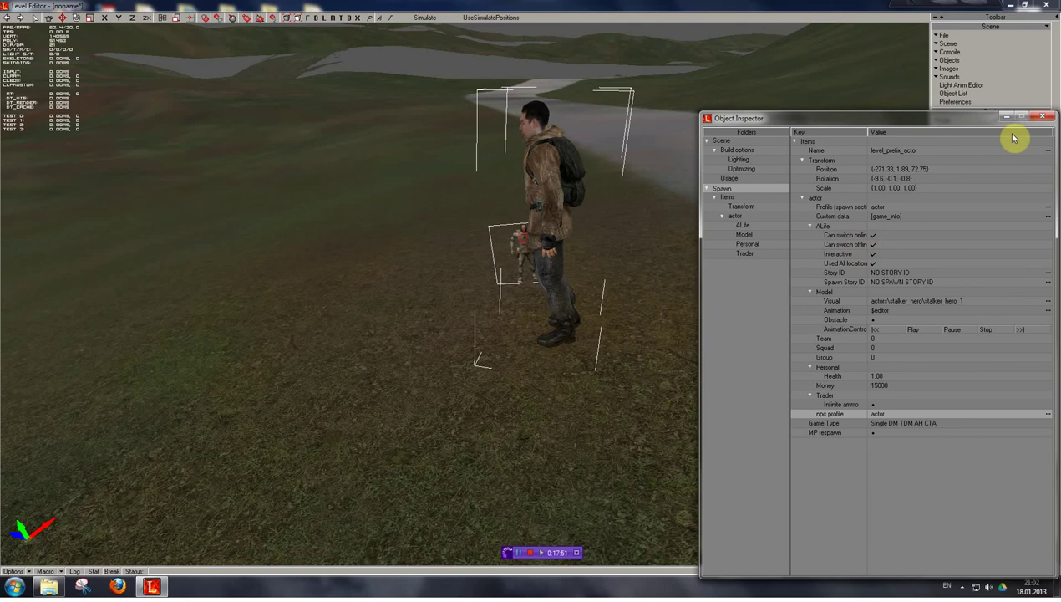
pyautogui.click(1042, 116)
# Set the scene's name prefix to pi and the level path to pole in the scene options
pyautogui.keyDown('shift'); pyautogui.moveTo(668, 272); pyautogui.dragTo(618, 334); pyautogui.keyUp('shift')
pyautogui.keyDown('shift'); pyautogui.moveTo(668, 252); pyautogui.dragTo(723, 238); pyautogui.keyUp('shift')
pyautogui.click(962, 125)
pyautogui.click(942, 47)
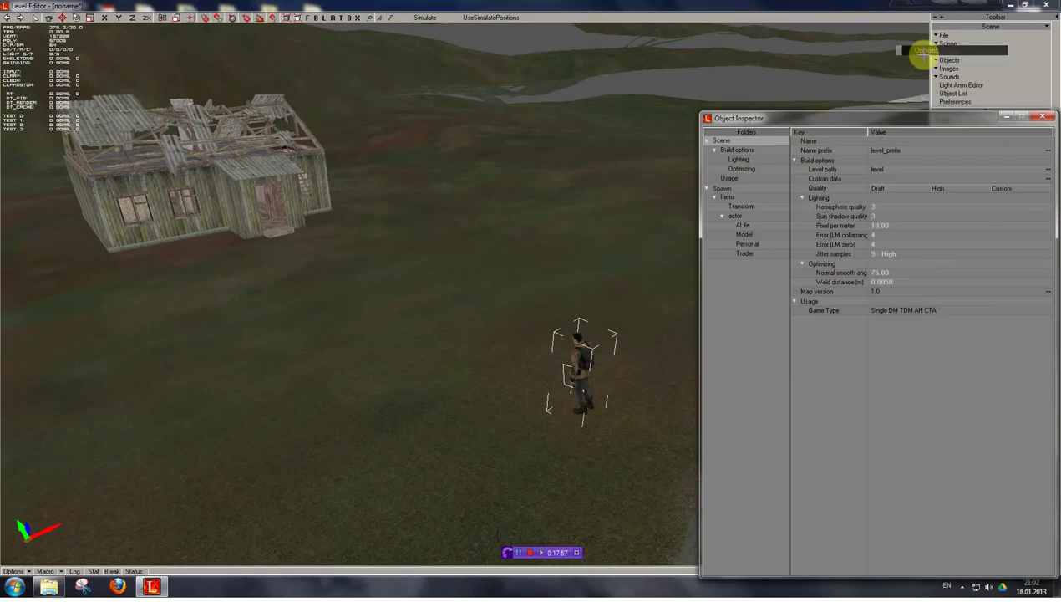
pyautogui.click(902, 152)
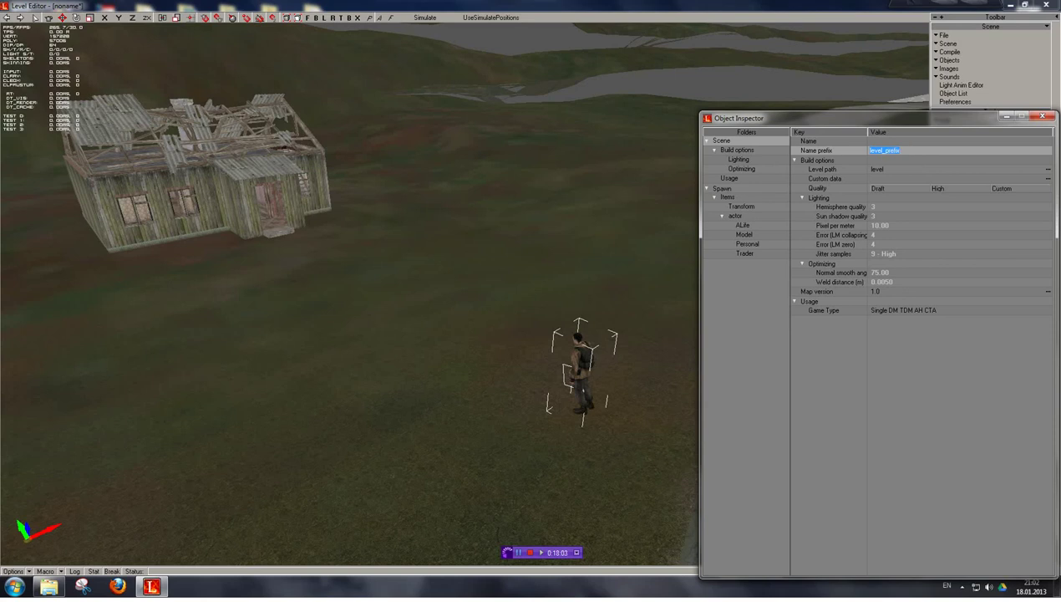
pyautogui.write('pi')
pyautogui.click(894, 170)
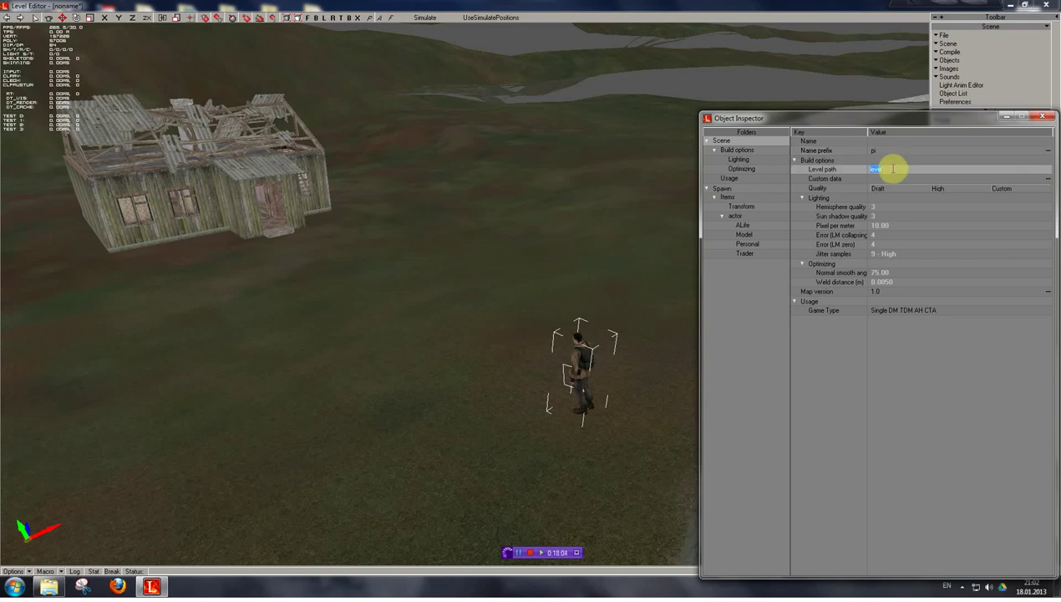
pyautogui.write('pi')
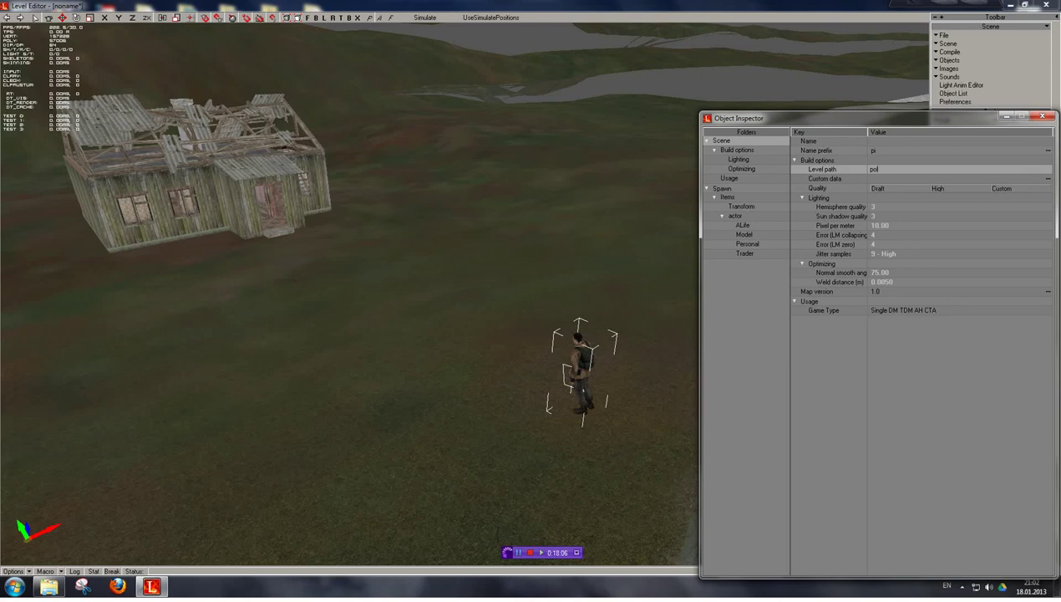
# Restrict the scene's game type to Single and close the scene options
pyautogui.click(895, 310)
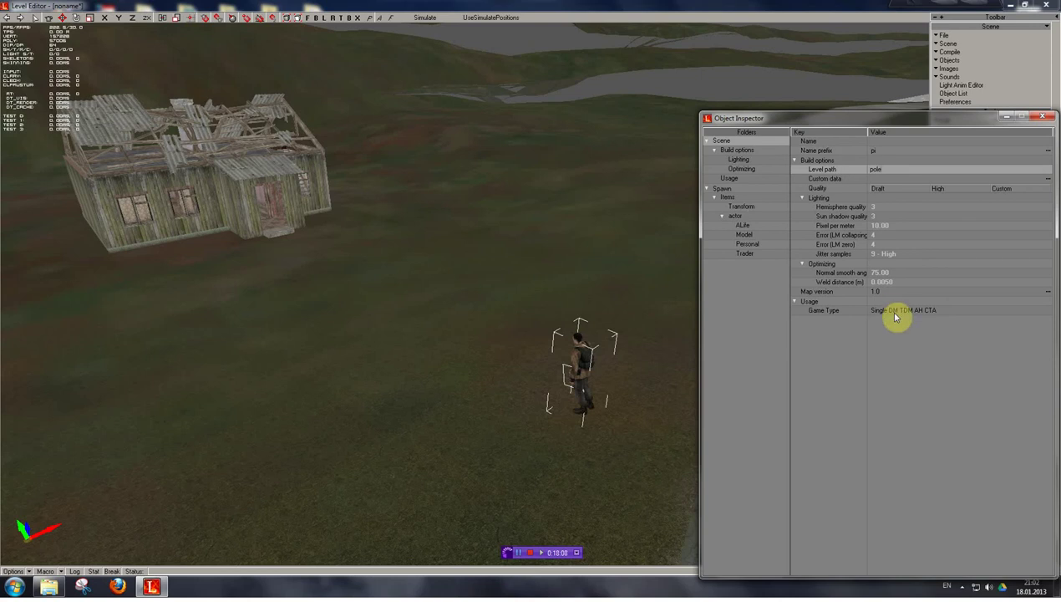
pyautogui.click(895, 315)
pyautogui.click(555, 270)
pyautogui.click(556, 261)
pyautogui.click(557, 252)
pyautogui.click(556, 243)
pyautogui.click(619, 299)
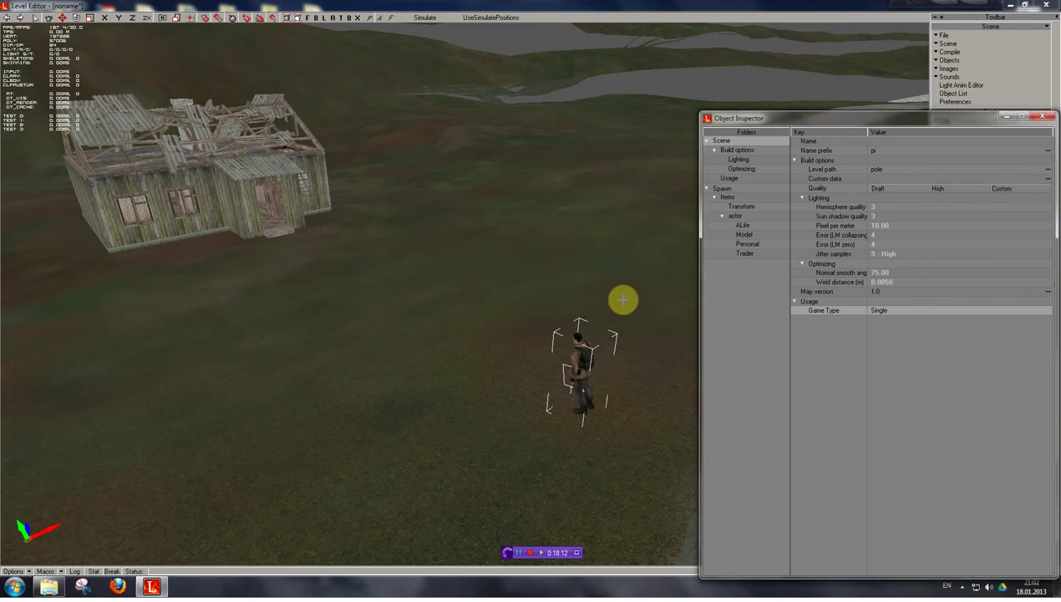
pyautogui.click(1043, 117)
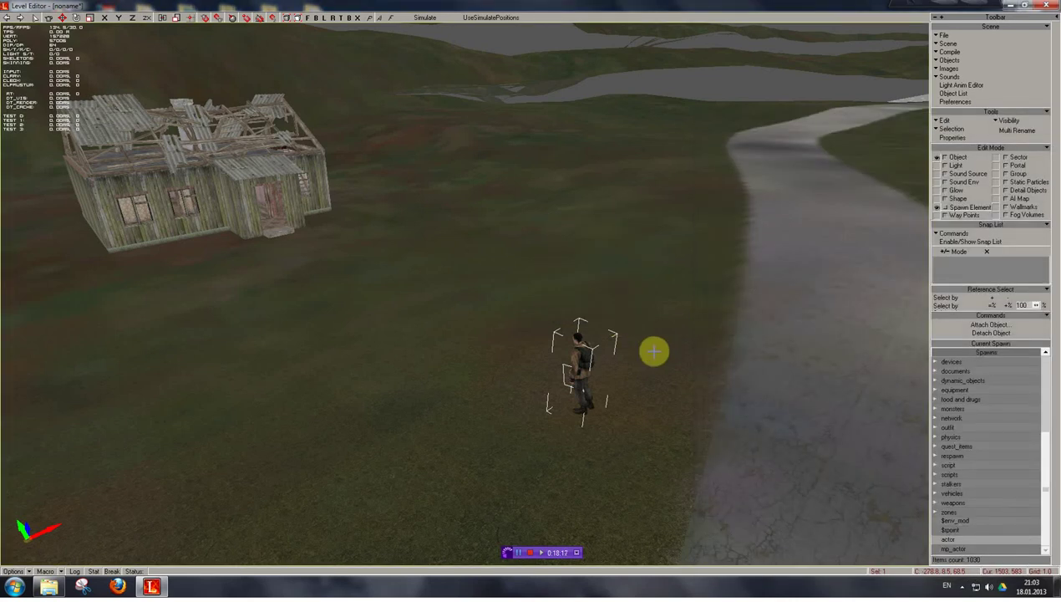
# Place two ai graph point spawn elements on the grass, one in front of the house and one beside the actor
pyautogui.keyDown('shift'); pyautogui.moveTo(589, 267); pyautogui.dragTo(522, 326); pyautogui.keyUp('shift')
pyautogui.keyDown('shift'); pyautogui.moveTo(522, 326); pyautogui.dragTo(522, 284, button='right'); pyautogui.keyUp('shift')
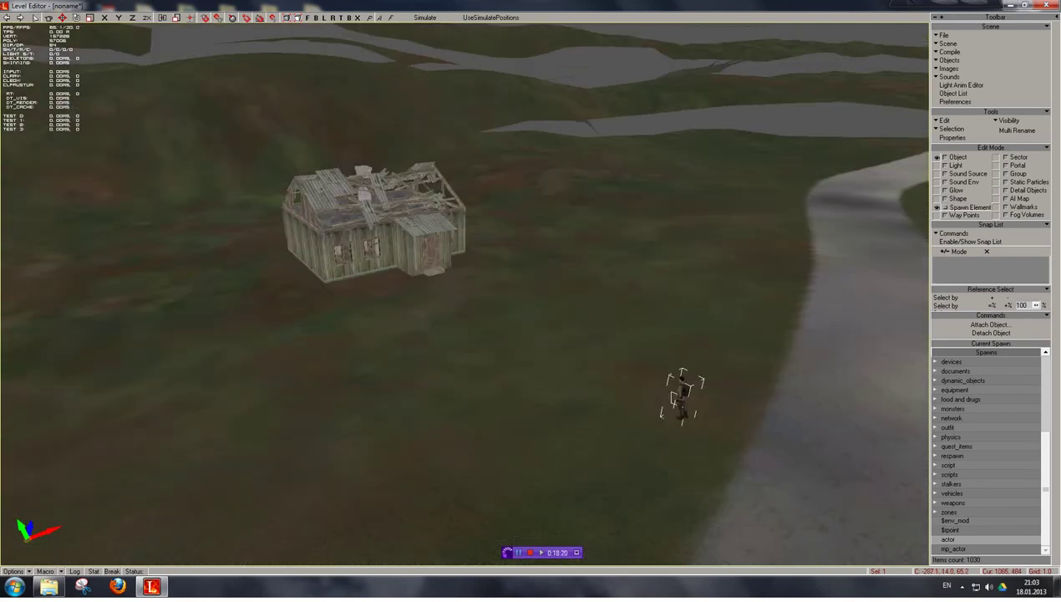
pyautogui.keyDown('shift'); pyautogui.moveTo(522, 284); pyautogui.dragTo(351, 347); pyautogui.keyUp('shift')
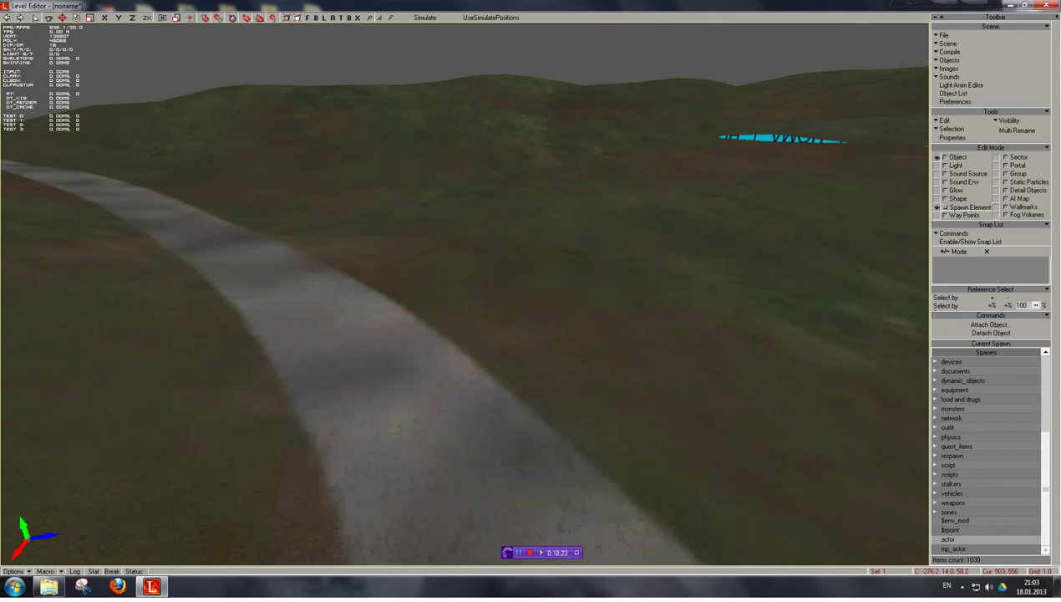
pyautogui.keyDown('shift'); pyautogui.moveTo(755, 464); pyautogui.dragTo(826, 324); pyautogui.keyUp('shift')
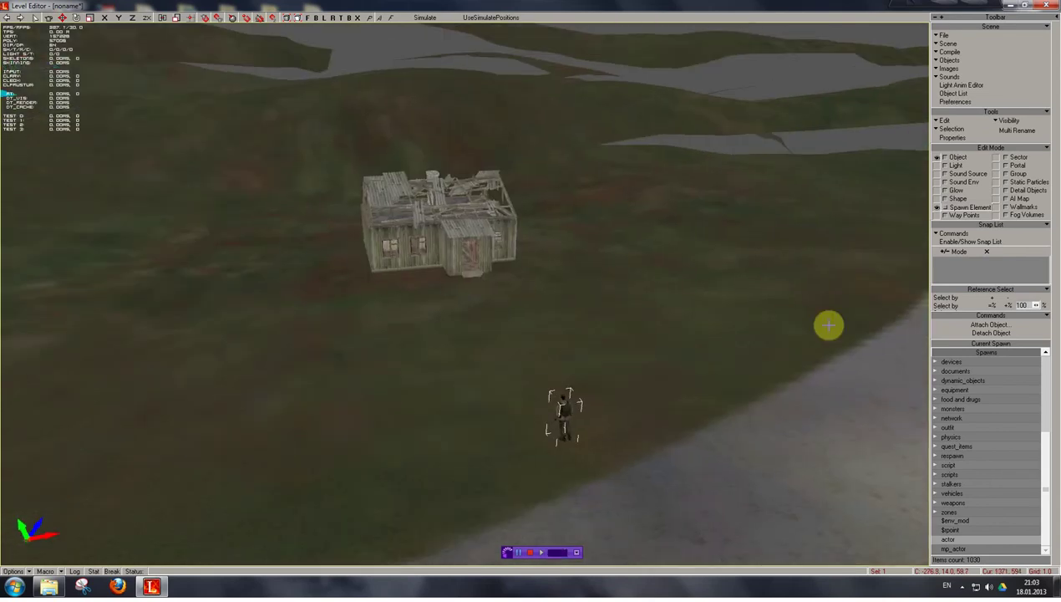
pyautogui.moveTo(1044, 469); pyautogui.dragTo(1045, 358)
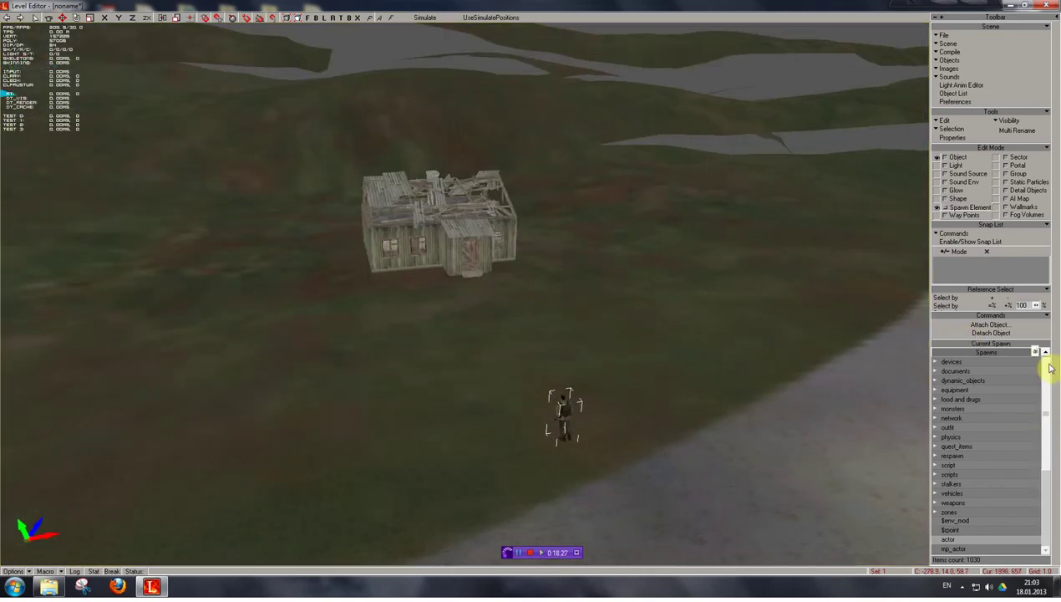
pyautogui.click(959, 398)
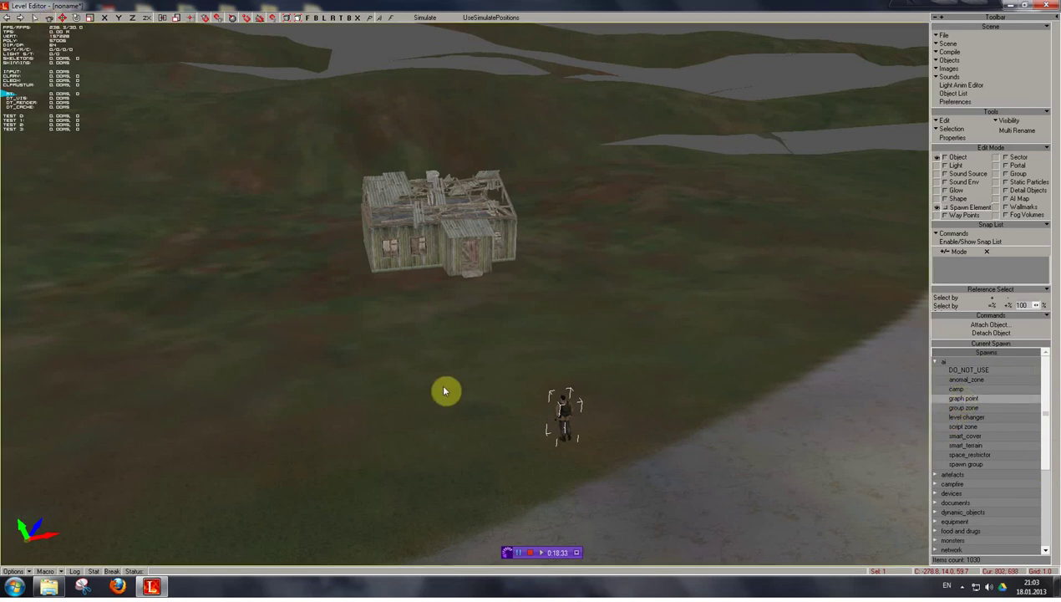
pyautogui.click(410, 341)
pyautogui.click(502, 439)
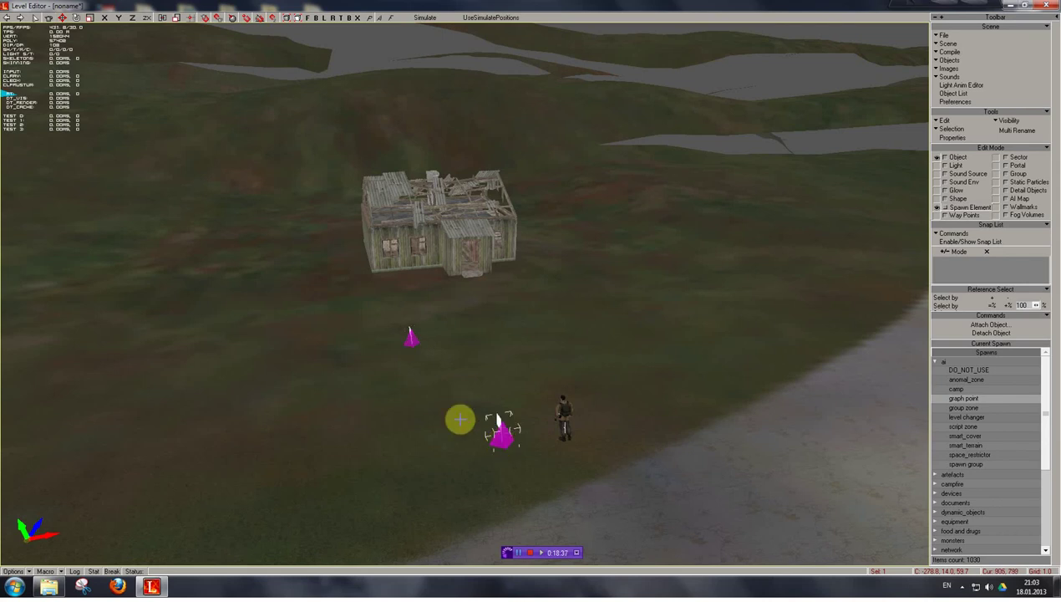
# Try to place an AI Map node on the ground near the graph points
pyautogui.keyDown('shift'); pyautogui.moveTo(409, 332); pyautogui.dragTo(409, 372); pyautogui.keyUp('shift')
pyautogui.keyDown('shift'); pyautogui.moveTo(409, 332); pyautogui.dragTo(410, 198, button='right'); pyautogui.keyUp('shift')
pyautogui.keyDown('shift'); pyautogui.moveTo(471, 312); pyautogui.dragTo(471, 384, button='right'); pyautogui.keyUp('shift')
pyautogui.moveTo(504, 157)
pyautogui.keyDown('shift'); pyautogui.mouseDown()
pyautogui.moveTo(499, 144)
pyautogui.moveTo(498, 171)
pyautogui.mouseUp(); pyautogui.keyUp('shift')
pyautogui.keyDown('shift'); pyautogui.moveTo(497, 170); pyautogui.dragTo(514, 138, button='right'); pyautogui.keyUp('shift')
pyautogui.click(935, 362)
pyautogui.keyDown('shift'); pyautogui.moveTo(657, 329); pyautogui.dragTo(659, 315, button='right'); pyautogui.keyUp('shift')
pyautogui.click(1014, 198)
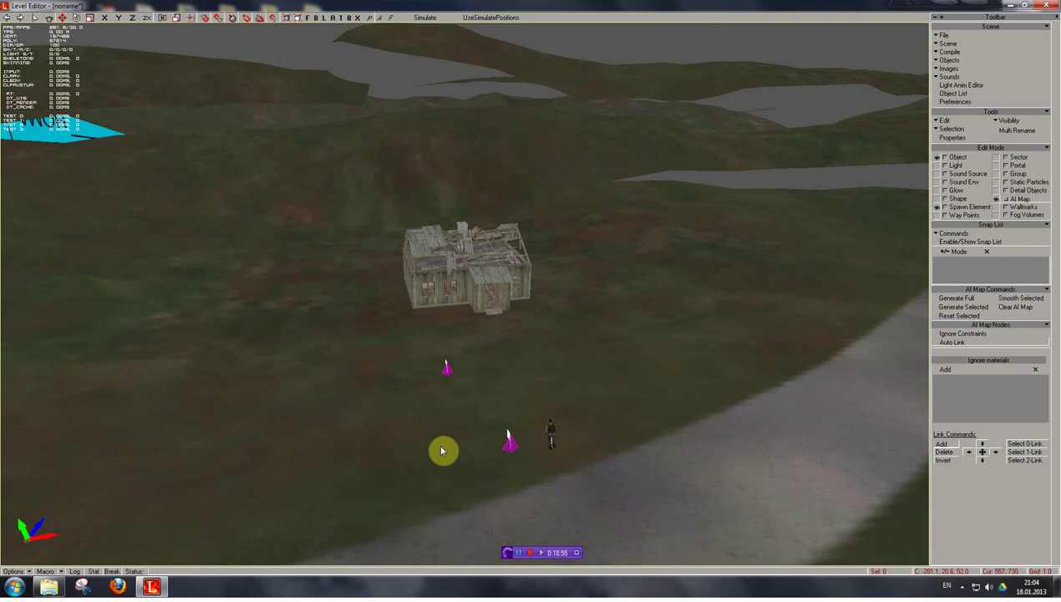
pyautogui.keyDown('shift'); pyautogui.moveTo(439, 469); pyautogui.dragTo(489, 457); pyautogui.keyUp('shift')
pyautogui.click(489, 458)
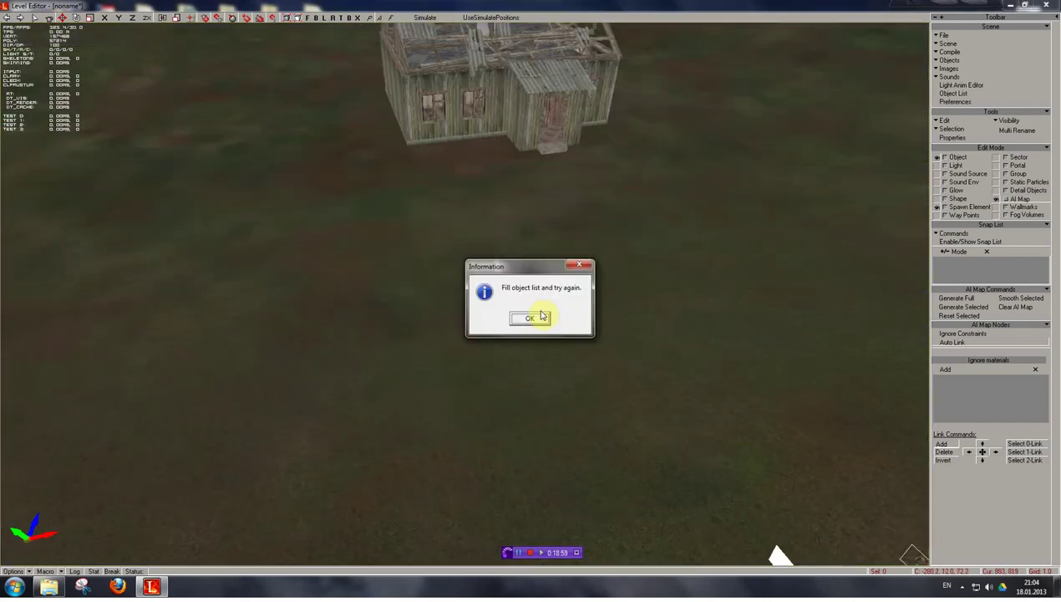
pyautogui.click(530, 319)
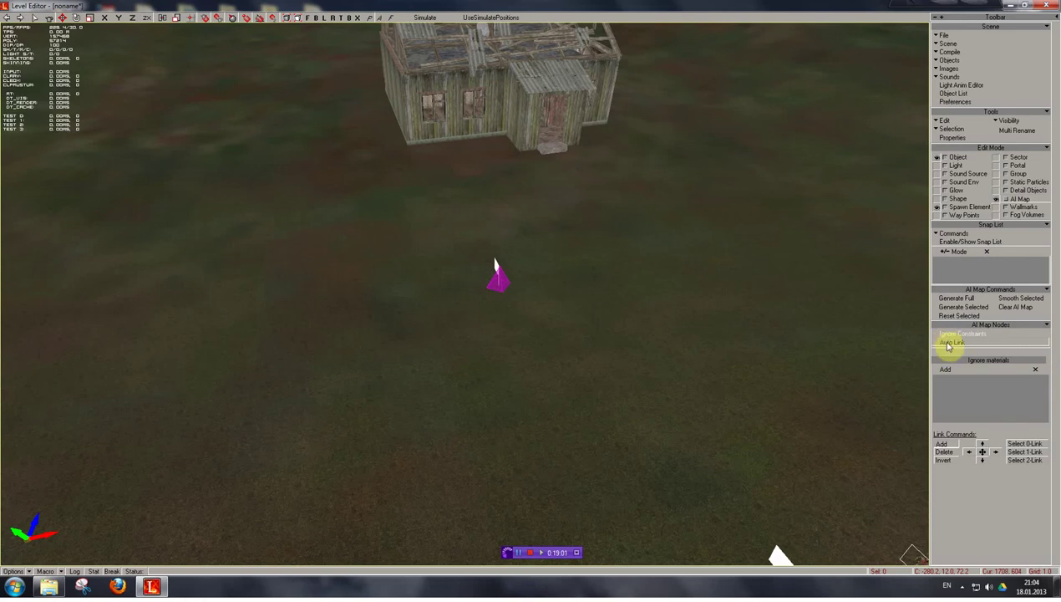
# Select the house, lake and terrain objects and add them to the AI Map snap list
pyautogui.click(945, 157)
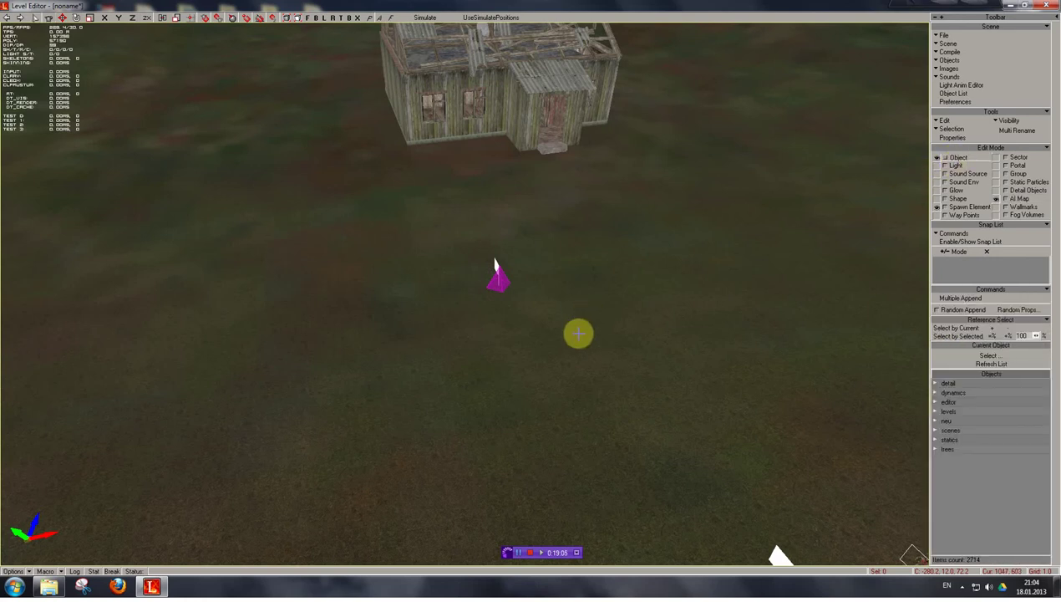
pyautogui.click(578, 333)
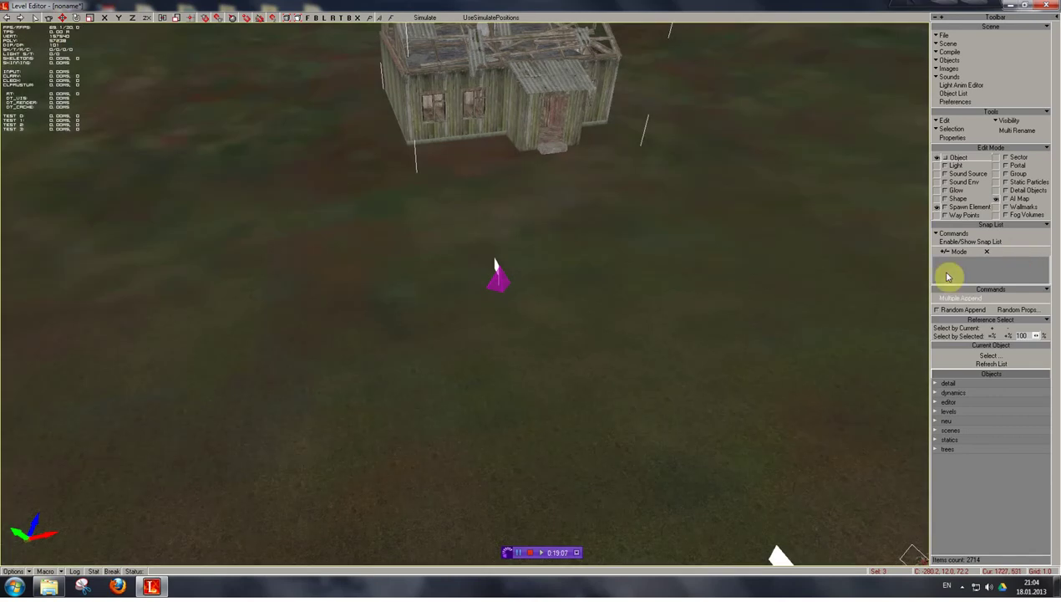
pyautogui.click(1017, 200)
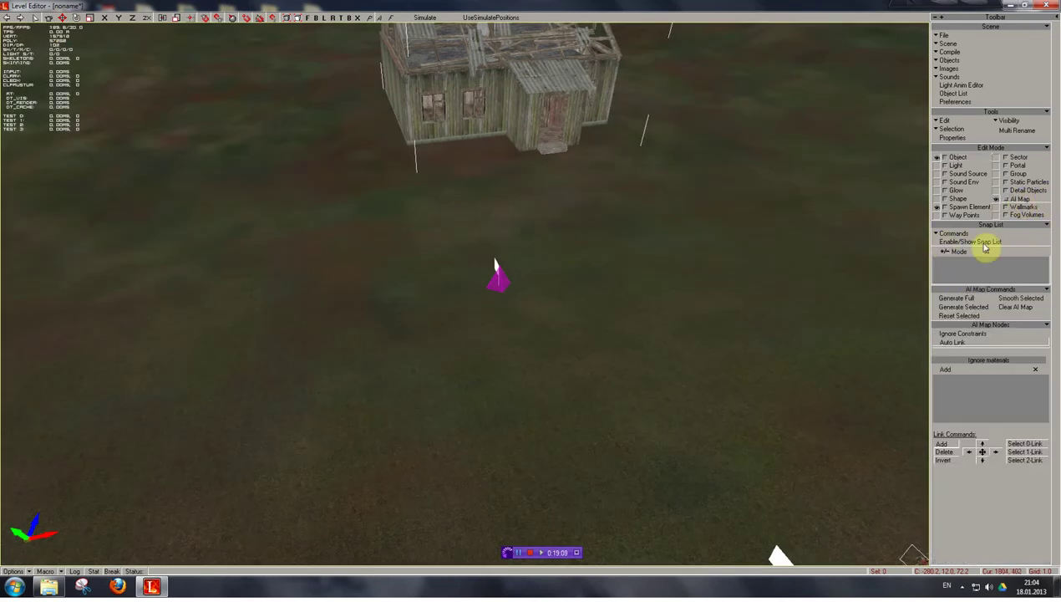
pyautogui.click(937, 237)
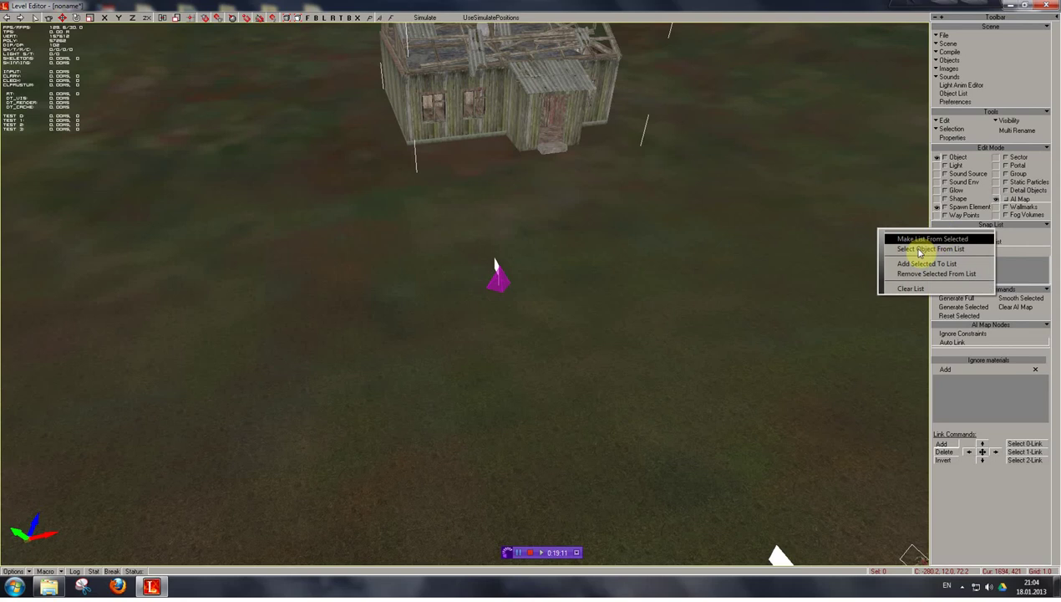
pyautogui.click(919, 263)
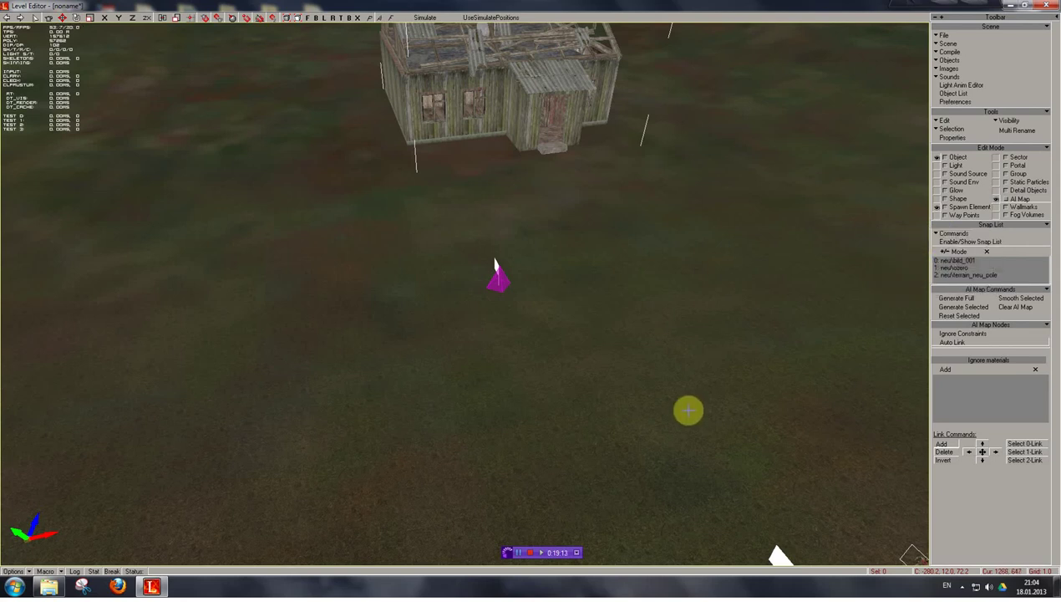
# Place an AI Map node beside the graph point in front of the house and run Generate Selected from it
pyautogui.keyDown('shift'); pyautogui.moveTo(649, 453); pyautogui.dragTo(649, 401, button='right'); pyautogui.keyUp('shift')
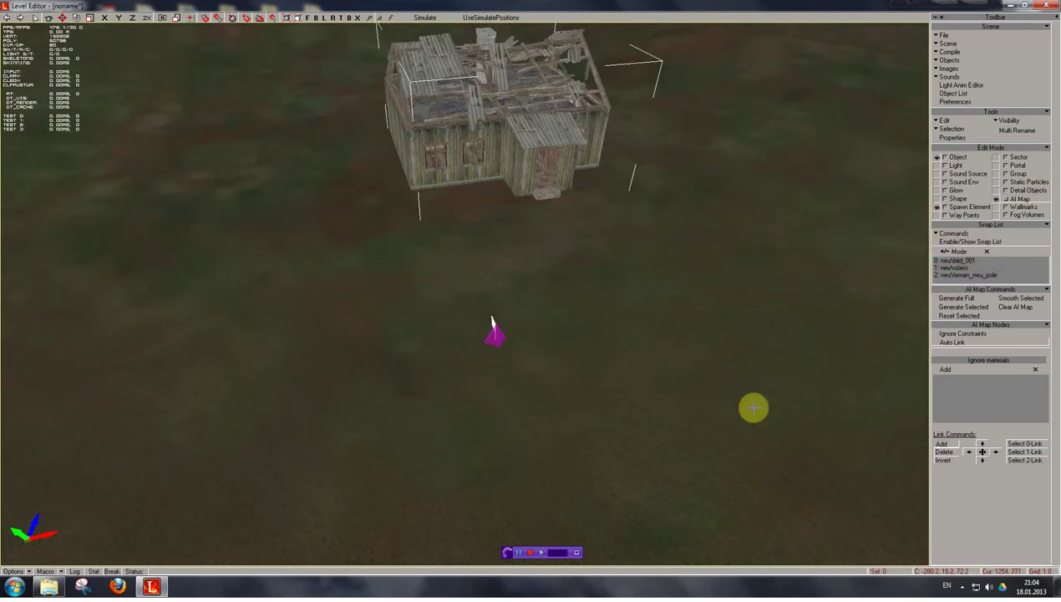
pyautogui.click(49, 18)
pyautogui.click(479, 348)
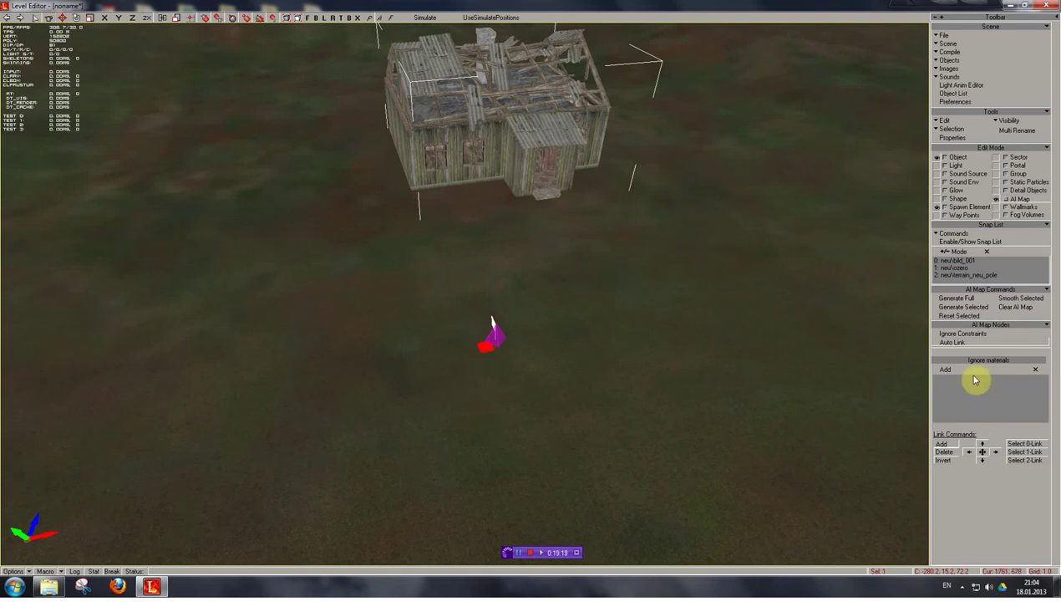
pyautogui.click(962, 308)
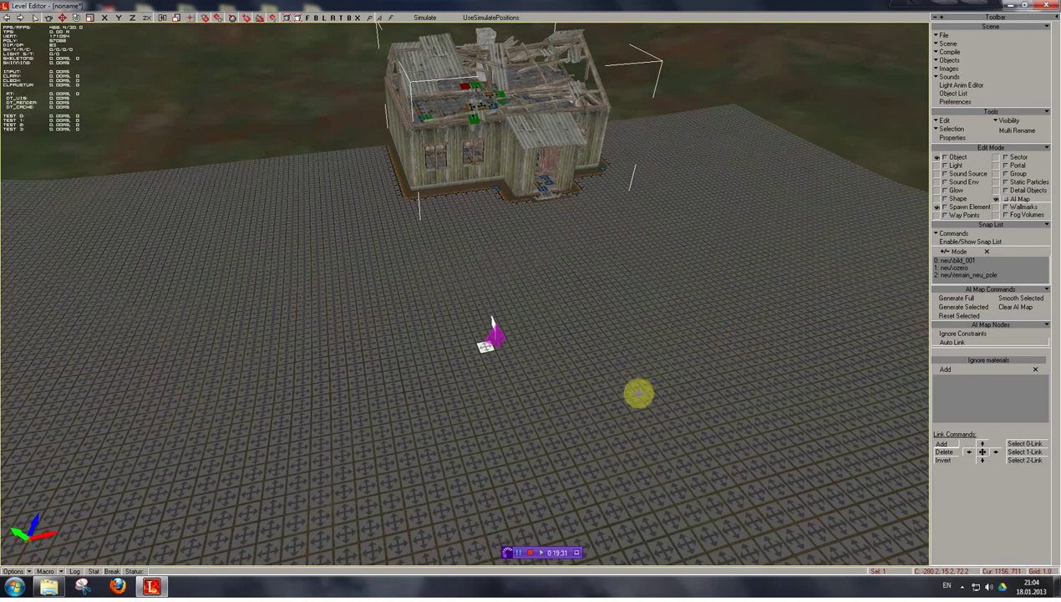
pyautogui.keyDown('shift'); pyautogui.moveTo(611, 454); pyautogui.dragTo(610, 360, button='right'); pyautogui.keyUp('shift')
pyautogui.keyDown('shift'); pyautogui.moveTo(611, 454); pyautogui.dragTo(628, 545); pyautogui.keyUp('shift')
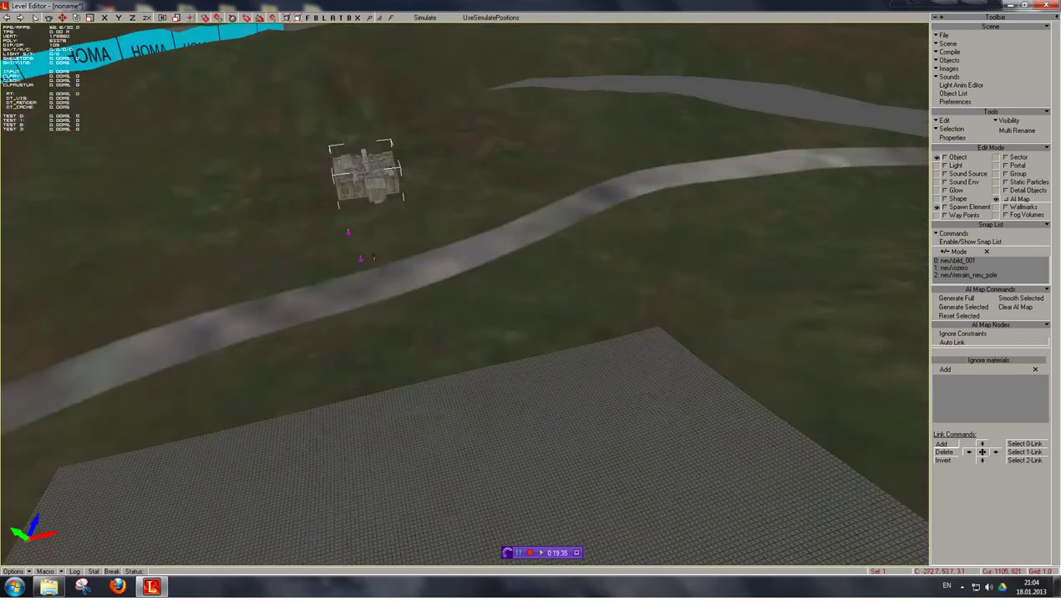